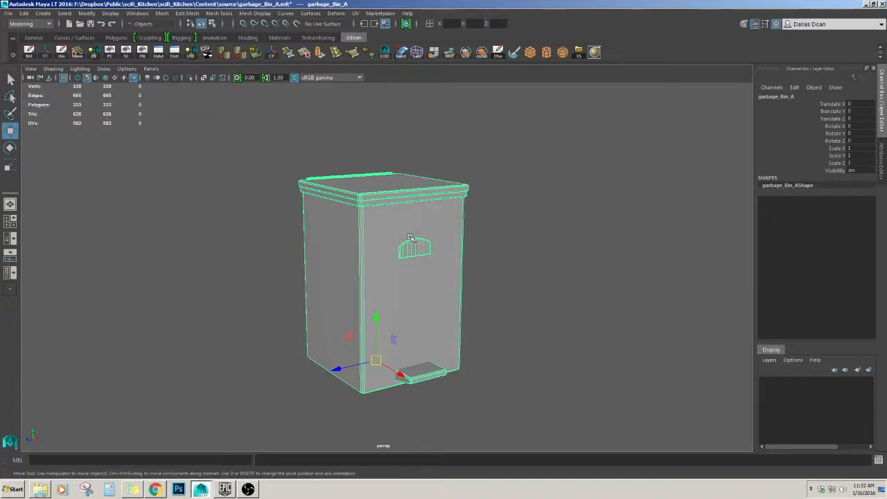
Examine the garbage bin model from several angles, covering its lid, front handle and foot pedal
{"action": "left_click", "coordinate": [471, 257]}
{"action": "left_click", "coordinate": [436, 259]}
{"action": "left_click_drag", "start_coordinate": [437, 259], "coordinate": [412, 236], "text": "alt"}
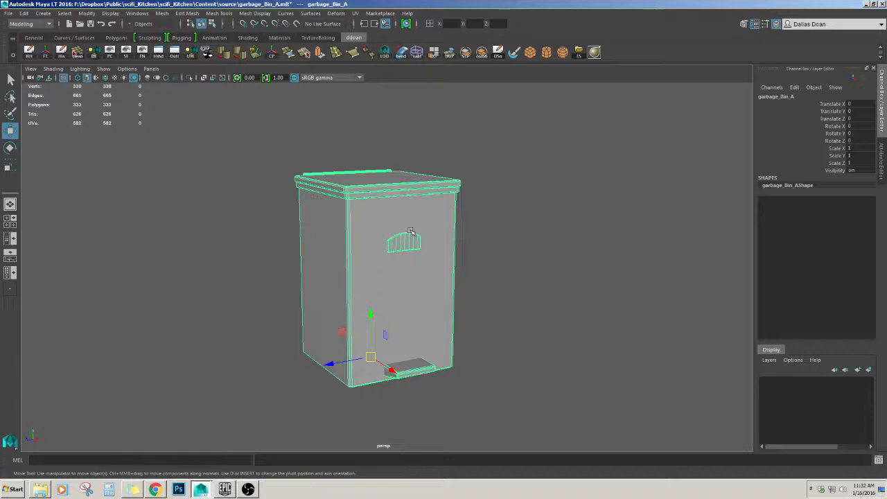
{"action": "left_click_drag", "start_coordinate": [410, 229], "coordinate": [413, 208], "text": "alt"}
{"action": "left_click", "coordinate": [474, 235]}
{"action": "left_click", "coordinate": [441, 235]}
{"action": "right_click_drag", "start_coordinate": [413, 208], "coordinate": [445, 215], "text": "alt"}
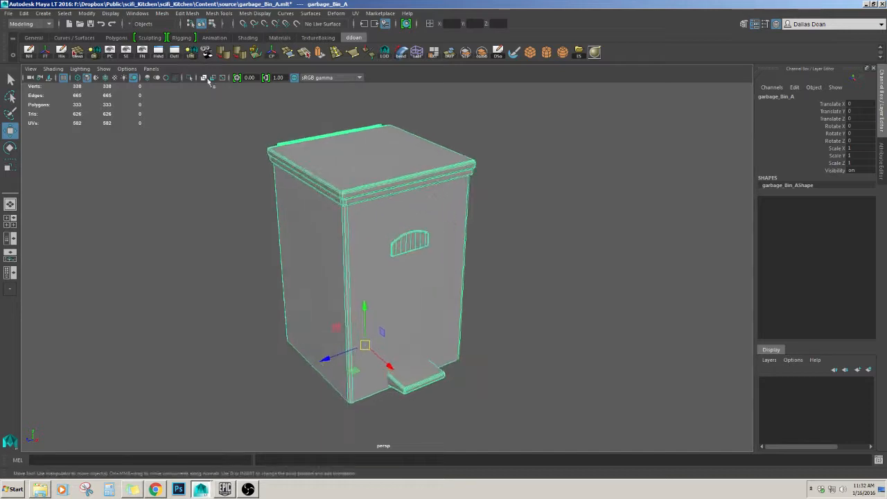
{"action": "left_click", "coordinate": [195, 56]}
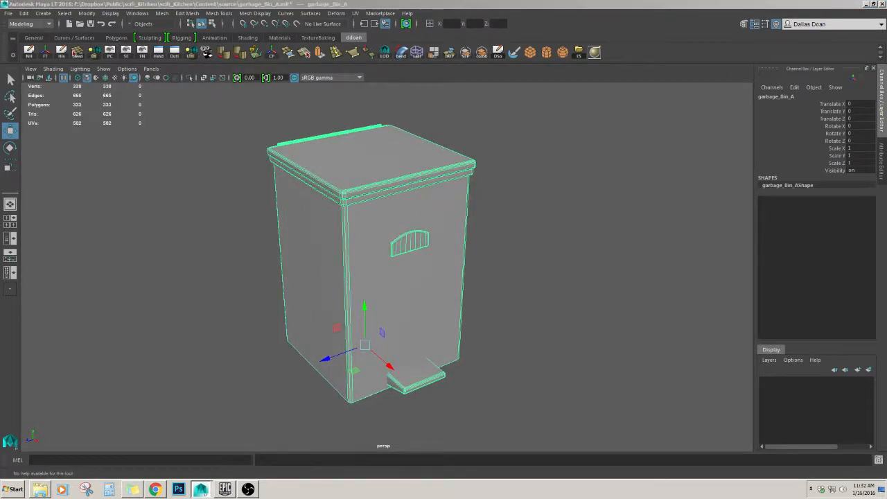
{"action": "left_click_drag", "start_coordinate": [207, 221], "coordinate": [252, 227], "text": "alt"}
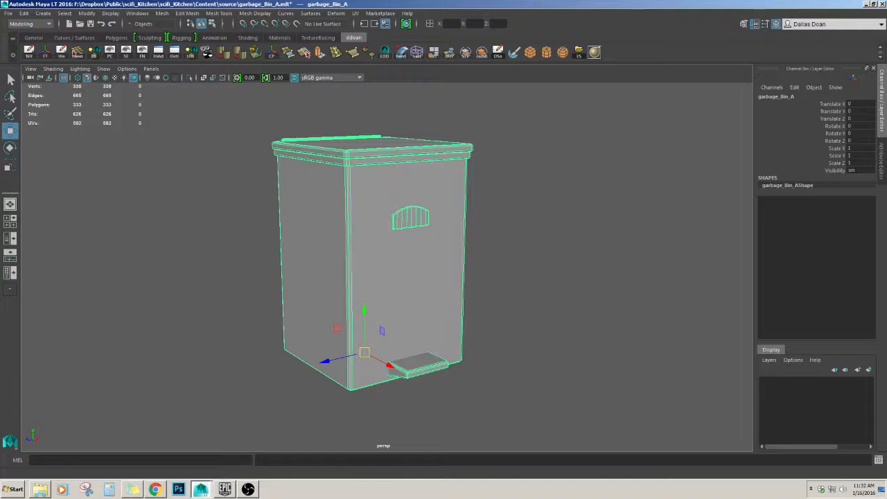
Inspect the bin mesh's component points and compare them with its selected and unselected object display
{"action": "key", "text": "F8"}
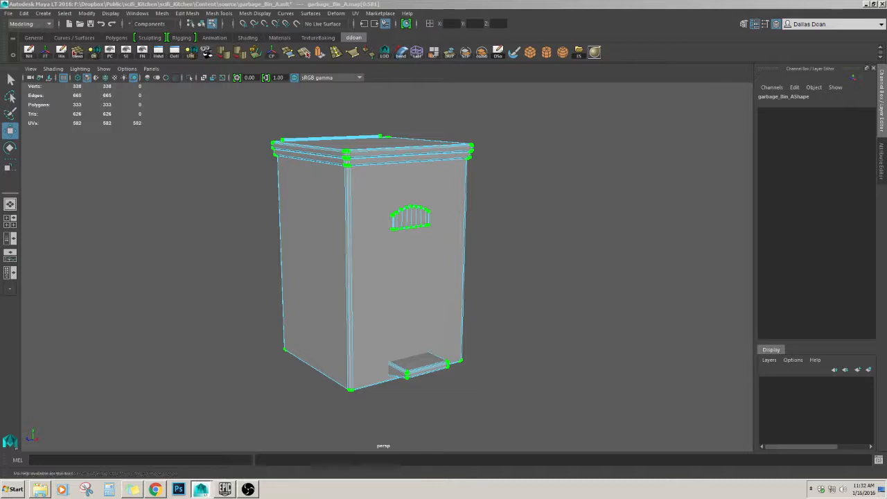
{"action": "middle_click_drag", "start_coordinate": [509, 268], "coordinate": [506, 266], "text": "alt"}
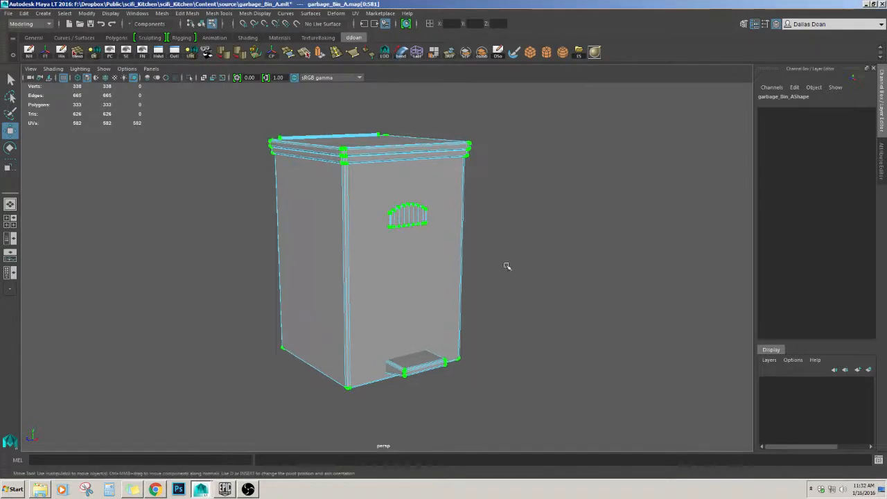
{"action": "scroll", "coordinate": [285, 231], "scroll_direction": "up", "scroll_amount": 2}
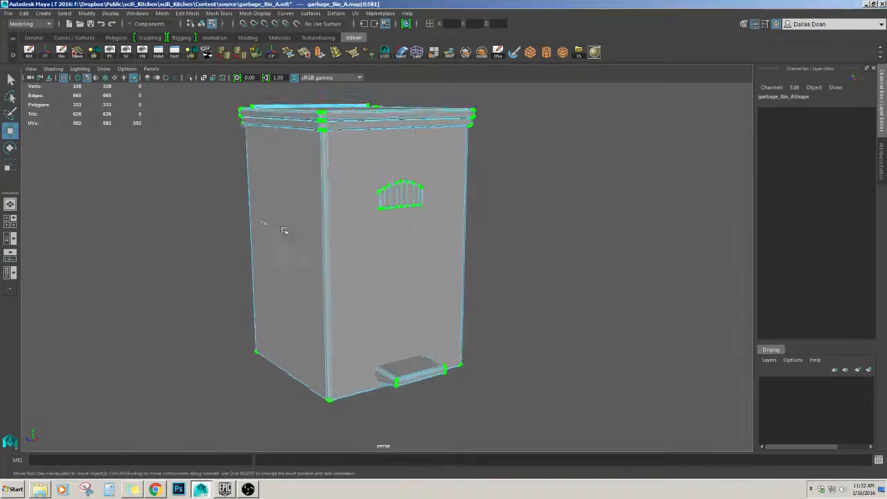
{"action": "scroll", "coordinate": [305, 268], "scroll_direction": "down", "scroll_amount": 3}
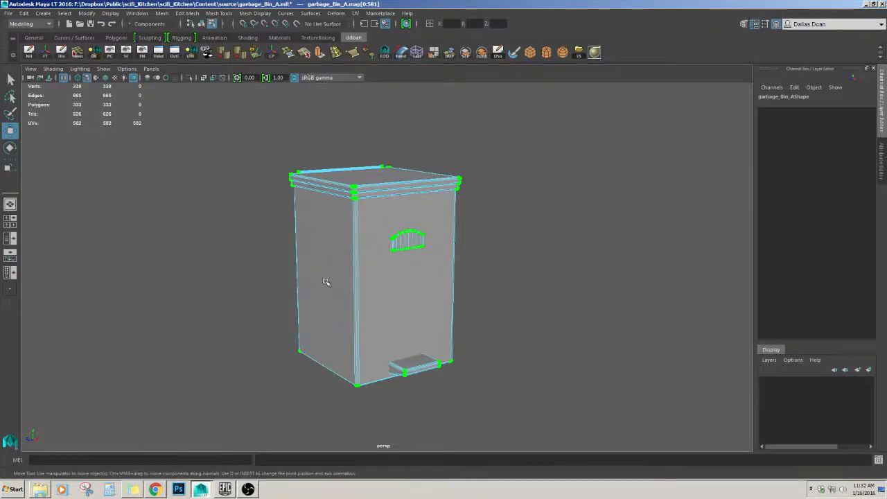
{"action": "key", "text": "F8"}
{"action": "left_click_drag", "start_coordinate": [326, 280], "coordinate": [336, 239], "text": "alt"}
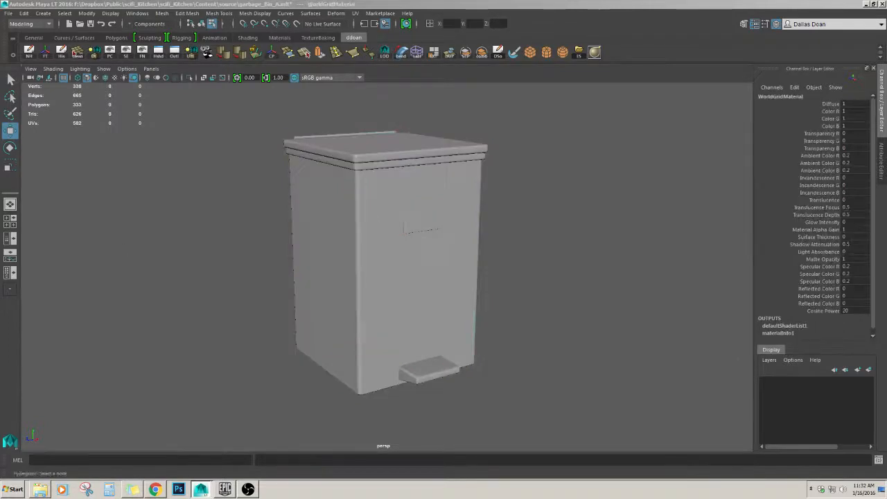
{"action": "left_click", "coordinate": [343, 234]}
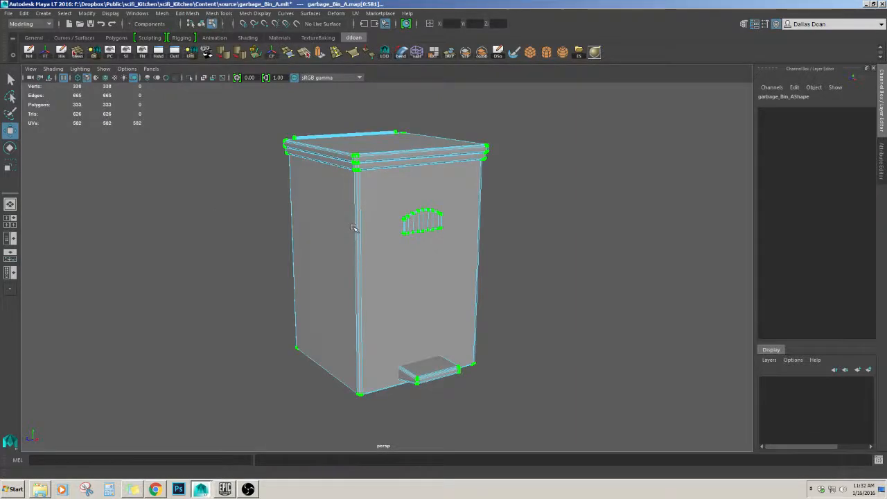
{"action": "key", "text": "F8"}
{"action": "left_click_drag", "start_coordinate": [349, 229], "coordinate": [329, 234], "text": "alt"}
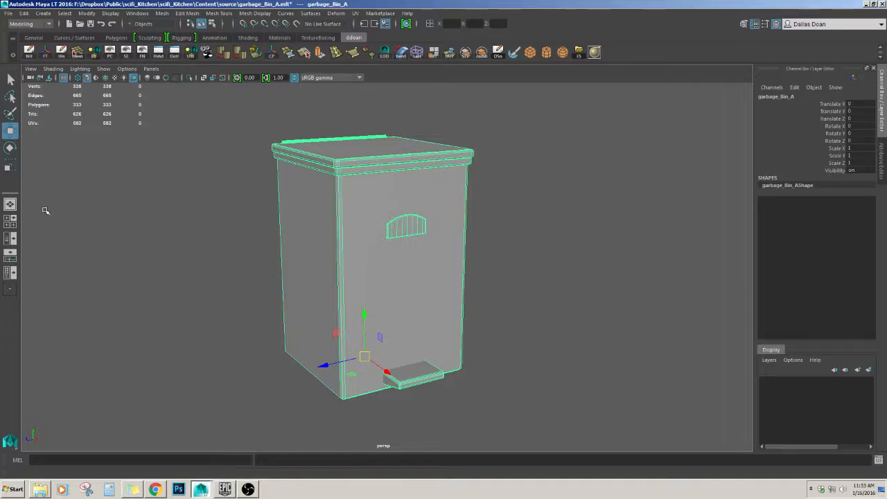
{"action": "left_click", "coordinate": [135, 209]}
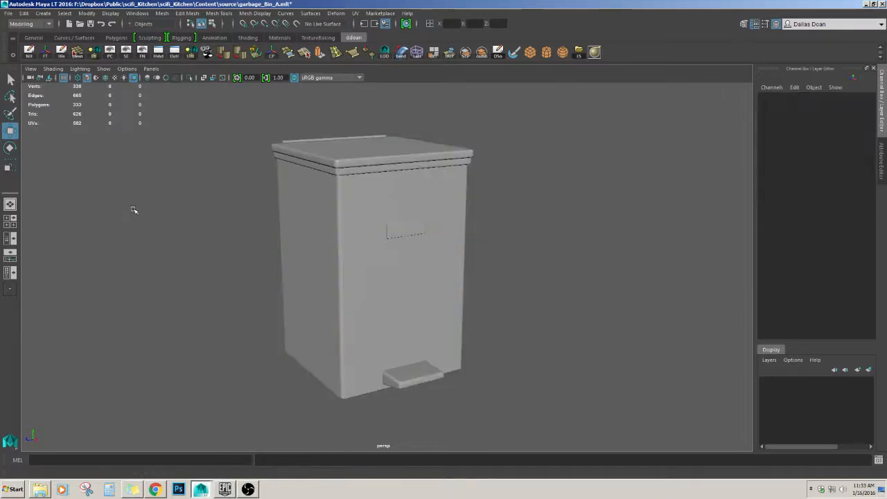
{"action": "left_click", "coordinate": [285, 205]}
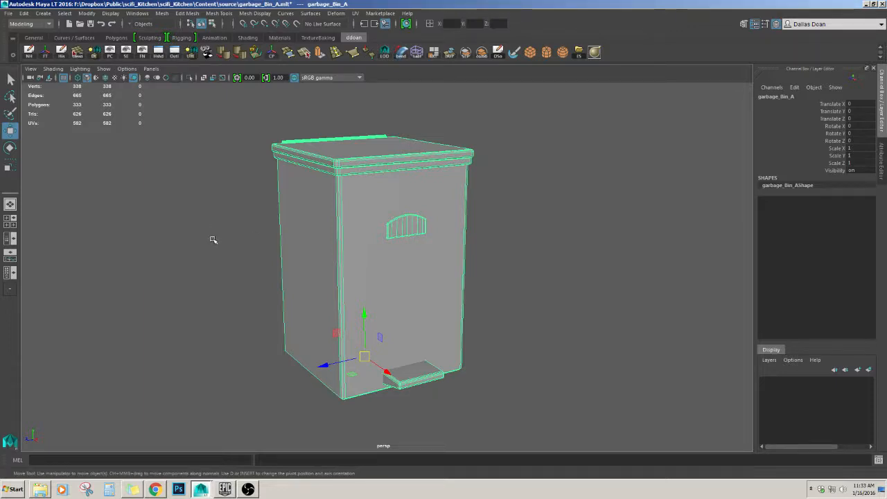
{"action": "left_click_drag", "start_coordinate": [406, 229], "coordinate": [493, 224], "text": "alt"}
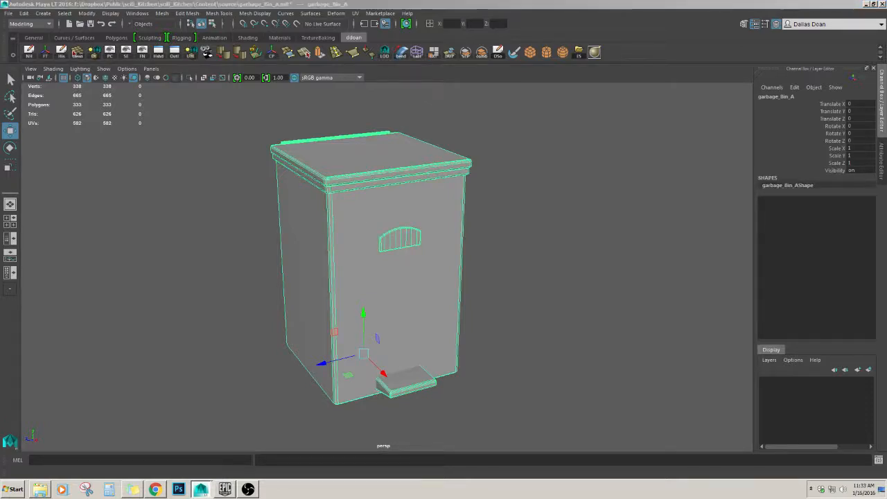
Create a Phong material in Hypershade, connect a File texture to its Color, and start choosing its image
{"action": "left_click", "coordinate": [594, 52]}
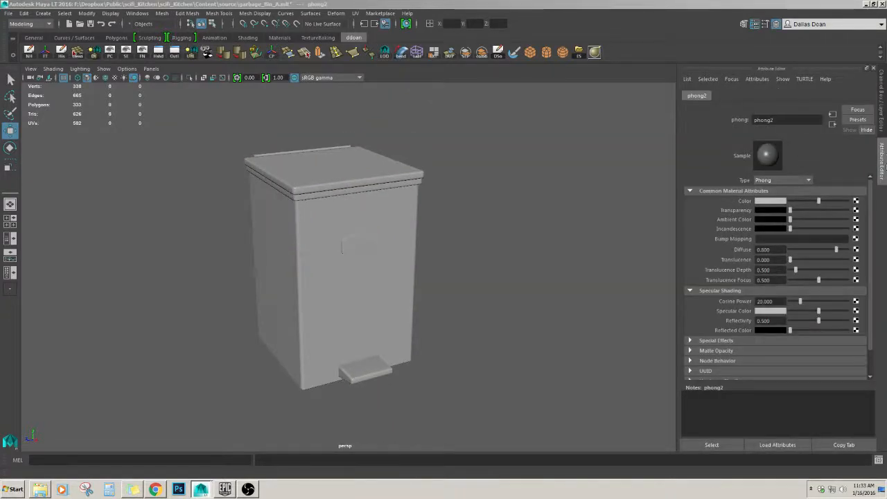
{"action": "left_click_drag", "start_coordinate": [0, 142], "coordinate": [427, 120]}
{"action": "left_click", "coordinate": [857, 201]}
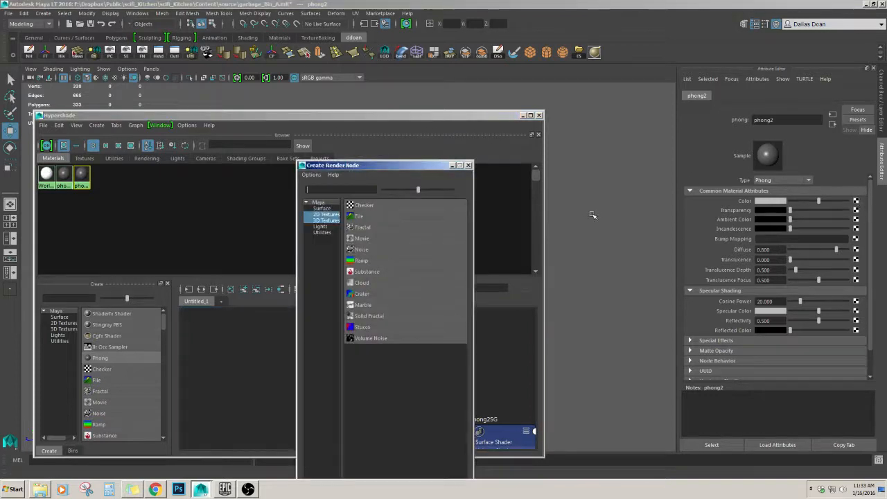
{"action": "left_click", "coordinate": [365, 219]}
{"action": "left_click", "coordinate": [865, 223]}
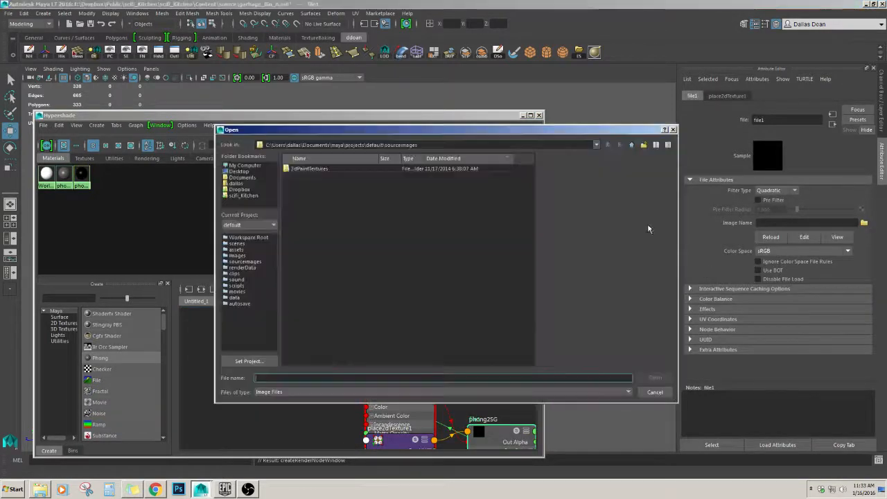
Load UVtemplate.jpg from the Dropbox Public\3D_ART folder as the file texture's image
{"action": "left_click", "coordinate": [239, 196]}
{"action": "left_click", "coordinate": [241, 190]}
{"action": "left_click", "coordinate": [243, 195]}
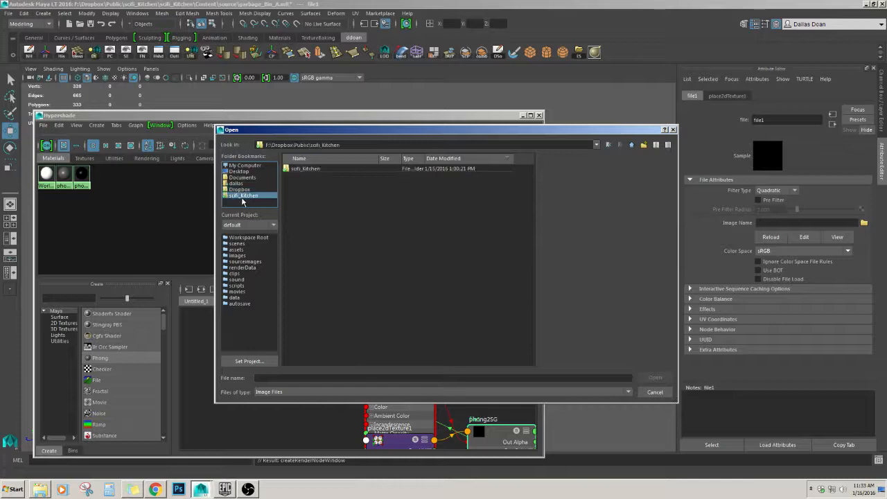
{"action": "left_click", "coordinate": [239, 190]}
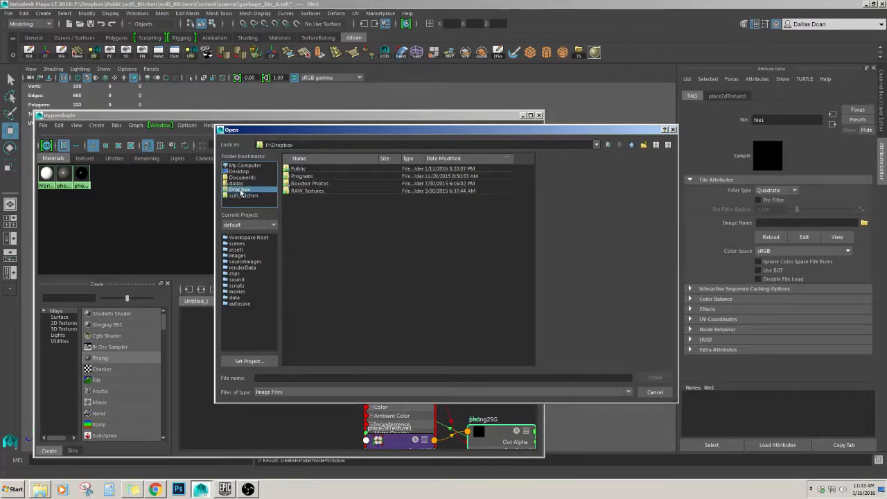
{"action": "double_click", "coordinate": [299, 170]}
{"action": "left_click", "coordinate": [305, 178]}
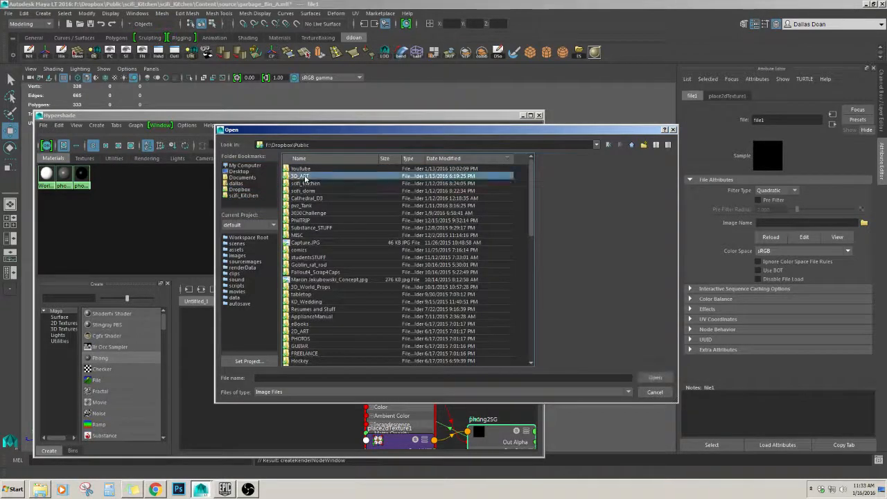
{"action": "double_click", "coordinate": [305, 177]}
{"action": "double_click", "coordinate": [310, 229]}
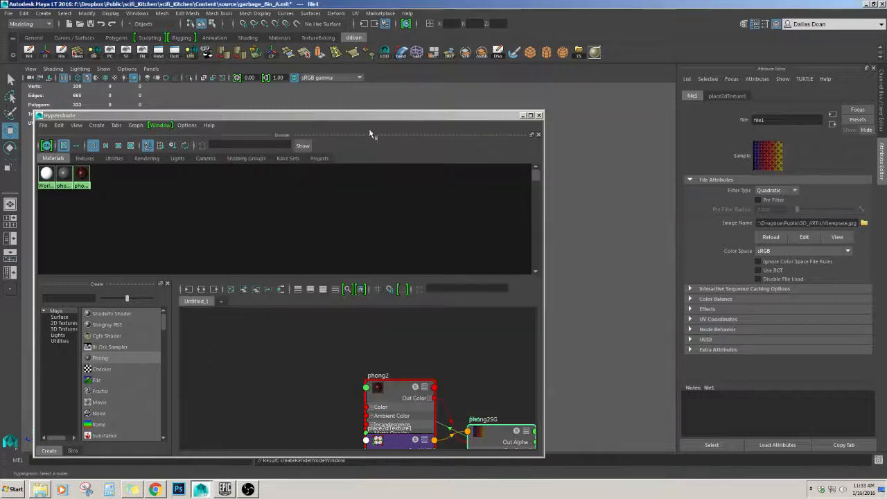
Assign the UV template material to the garbage bin, turn on textured display, and minimize Hypershade
{"action": "left_click_drag", "start_coordinate": [315, 116], "coordinate": [365, 109]}
{"action": "left_click_drag", "start_coordinate": [504, 110], "coordinate": [738, 148]}
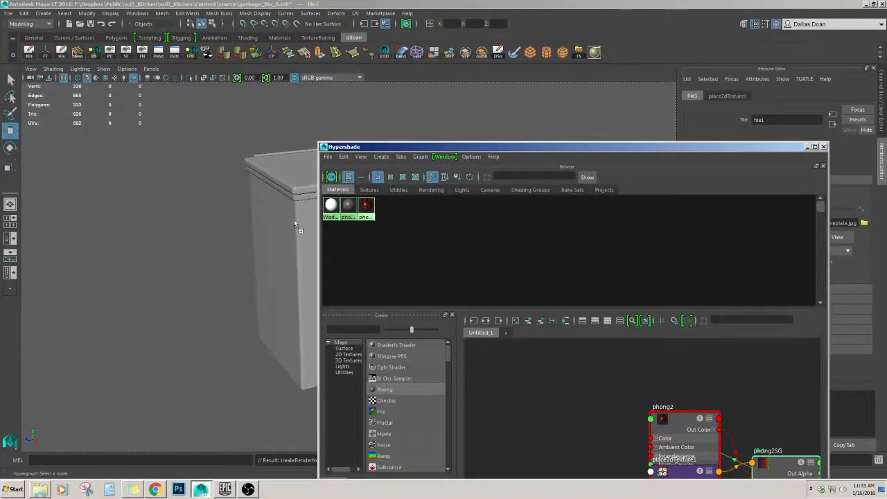
{"action": "left_click", "coordinate": [287, 200]}
{"action": "key", "text": "6"}
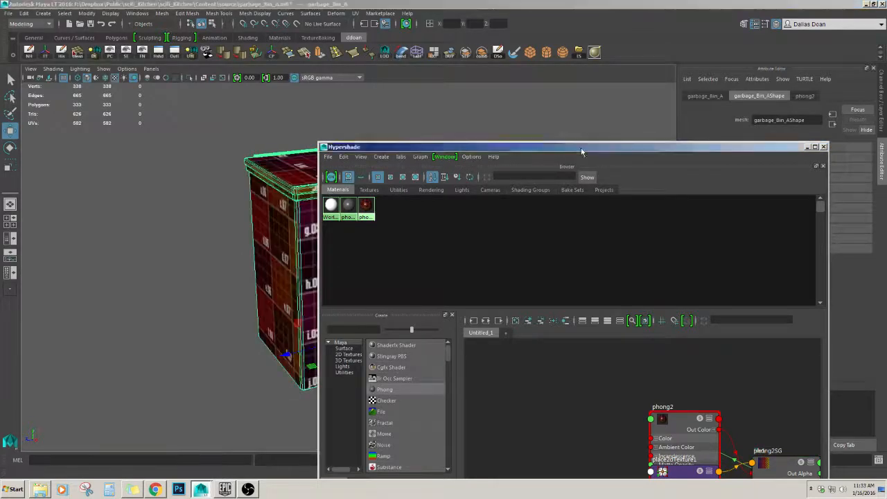
{"action": "left_click_drag", "start_coordinate": [580, 147], "coordinate": [470, 147]}
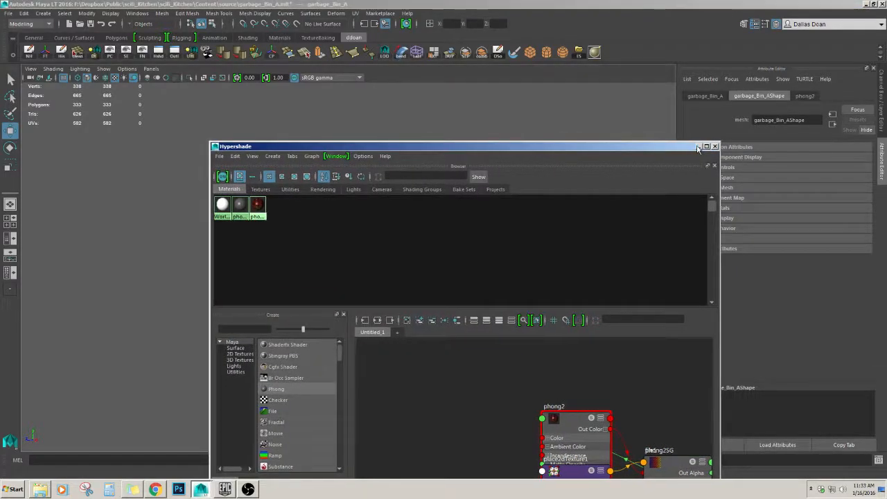
{"action": "left_click", "coordinate": [697, 147]}
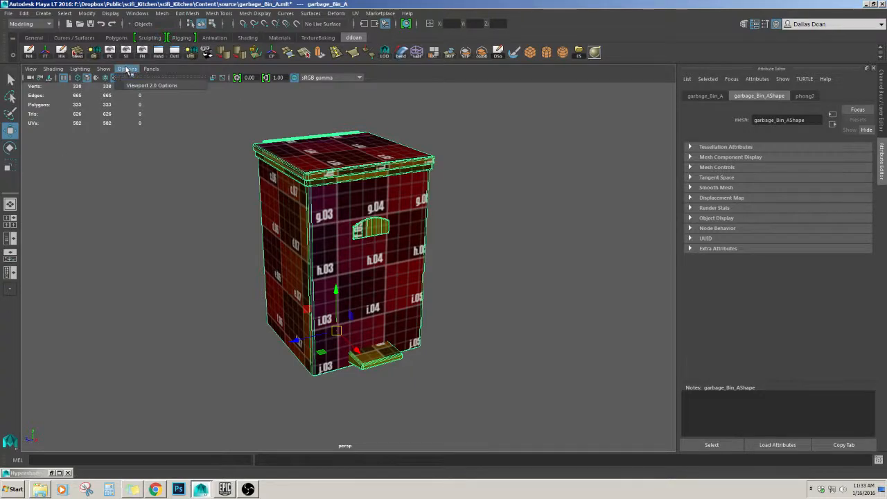
Switch the workspace to the saved Persp/UV Editor layout
{"action": "left_click", "coordinate": [151, 69]}
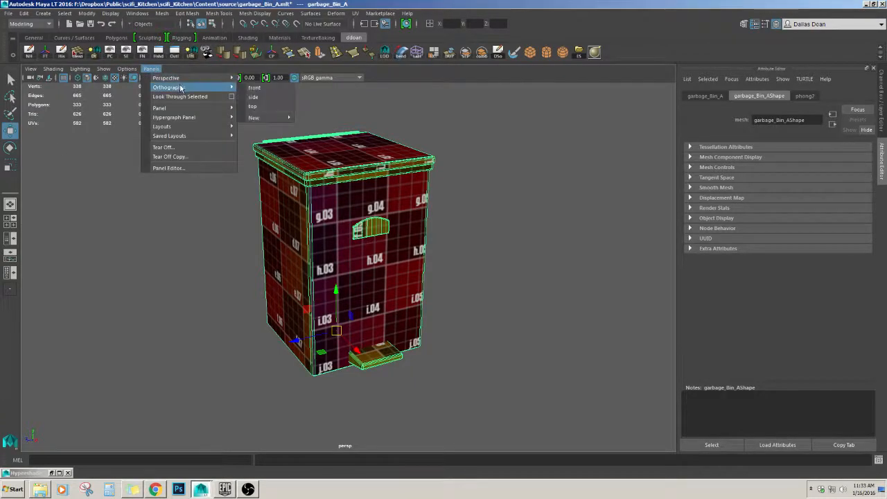
{"action": "mouse_move", "coordinate": [200, 136]}
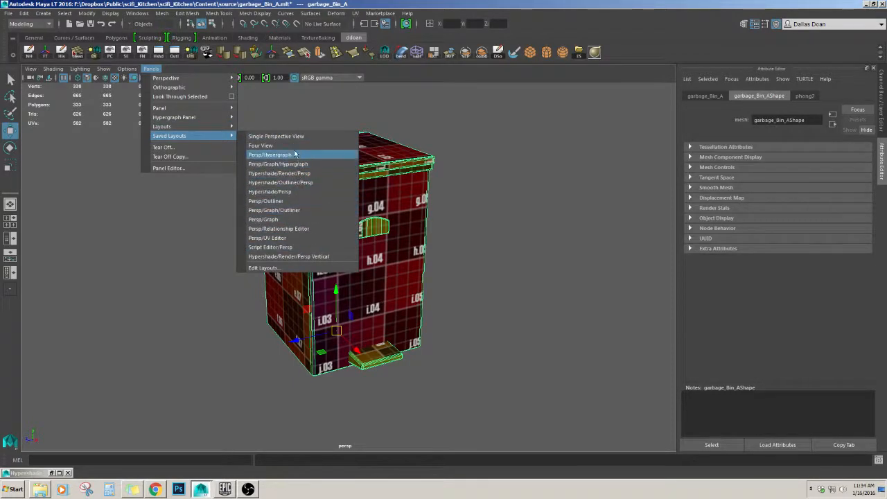
{"action": "left_click", "coordinate": [291, 238]}
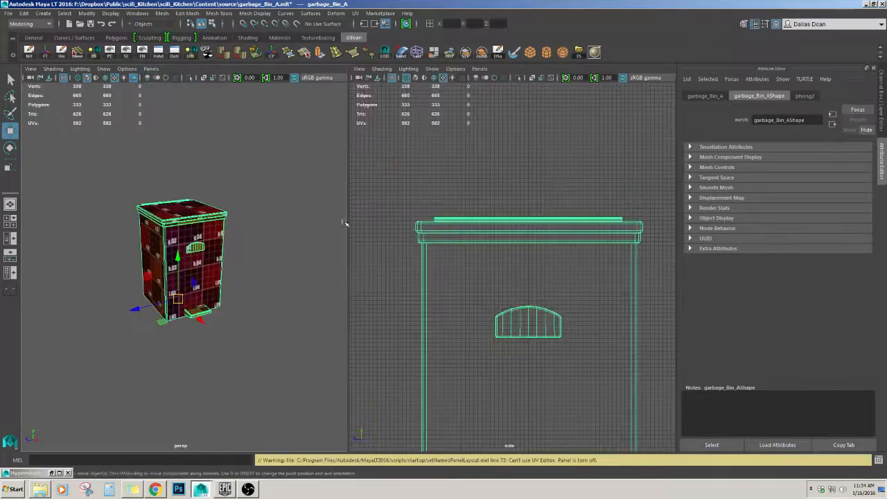
{"action": "key", "text": "f"}
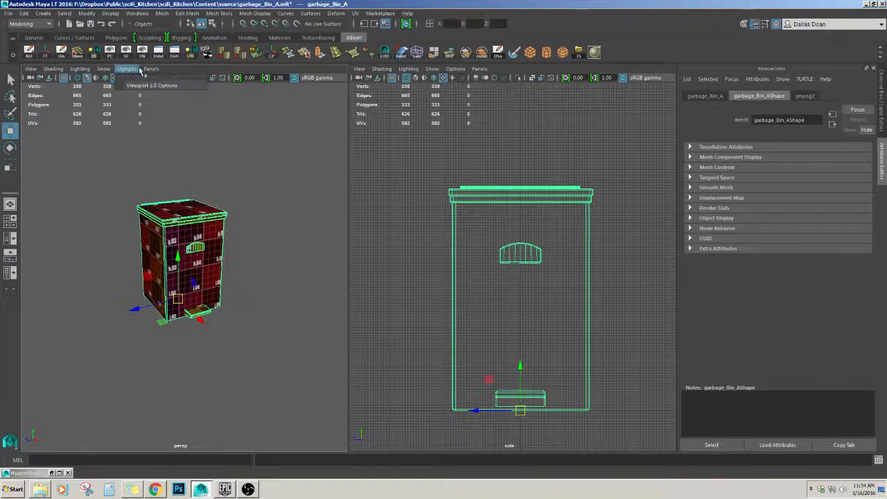
{"action": "left_click", "coordinate": [151, 69]}
{"action": "mouse_move", "coordinate": [174, 136]}
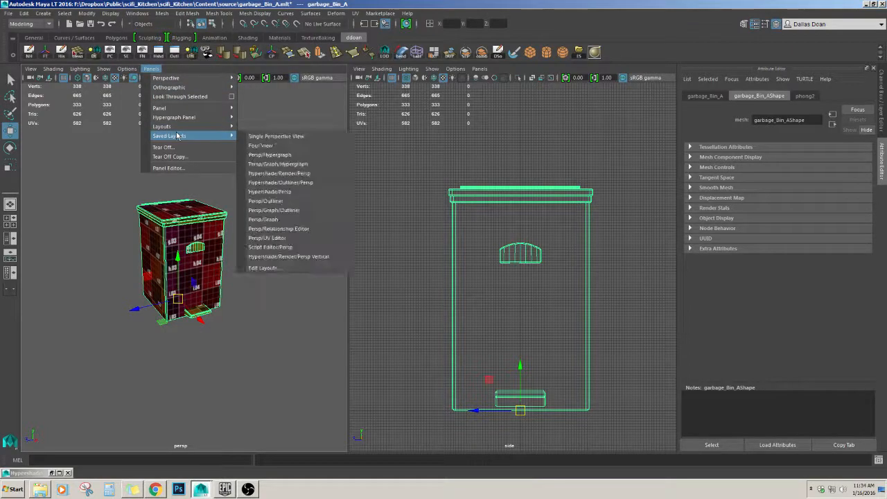
{"action": "left_click", "coordinate": [267, 238]}
Frame the bin's whole UV layout and dim the texture image behind it in the UV Editor
{"action": "scroll", "coordinate": [435, 213], "scroll_direction": "up", "scroll_amount": 3}
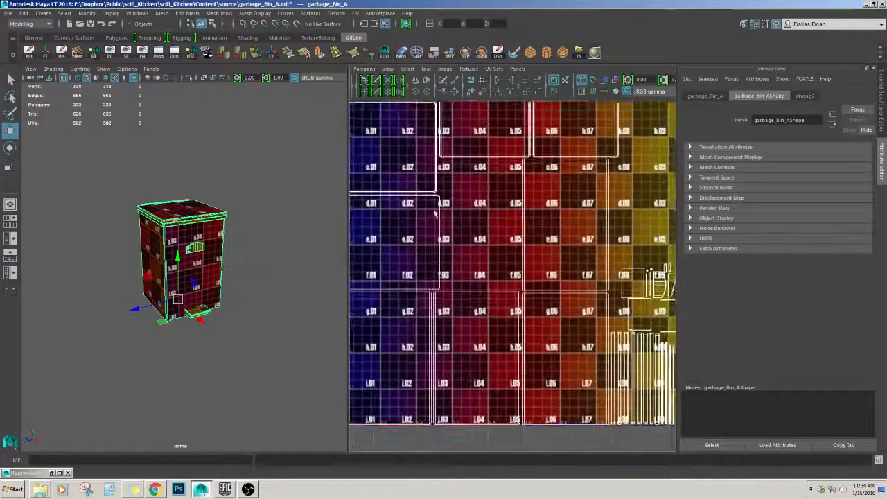
{"action": "scroll", "coordinate": [435, 213], "scroll_direction": "down", "scroll_amount": 5}
{"action": "middle_click_drag", "start_coordinate": [451, 237], "coordinate": [450, 283], "text": "alt"}
{"action": "scroll", "coordinate": [447, 291], "scroll_direction": "up", "scroll_amount": 2}
{"action": "left_click", "coordinate": [554, 90]}
{"action": "middle_click_drag", "start_coordinate": [522, 295], "coordinate": [520, 287], "text": "alt"}
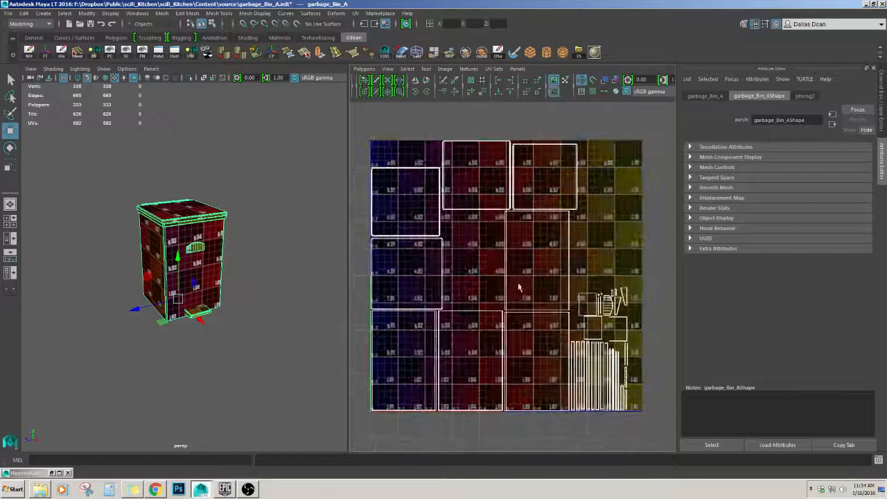
Select the bin's vertical edge at the corner between its side and front faces, below the lid, using edge selection mode
{"action": "mouse_move", "coordinate": [130, 255]}
{"action": "left_mouse_down", "text": "alt"}
{"action": "mouse_move", "coordinate": [139, 238]}
{"action": "mouse_move", "coordinate": [171, 259]}
{"action": "mouse_move", "coordinate": [240, 234]}
{"action": "mouse_move", "coordinate": [232, 196]}
{"action": "mouse_move", "coordinate": [228, 202]}
{"action": "left_mouse_up", "text": "alt"}
{"action": "key", "text": "f"}
{"action": "middle_click_drag", "start_coordinate": [228, 203], "coordinate": [209, 285], "text": "alt"}
{"action": "scroll", "coordinate": [203, 267], "scroll_direction": "up", "scroll_amount": 3}
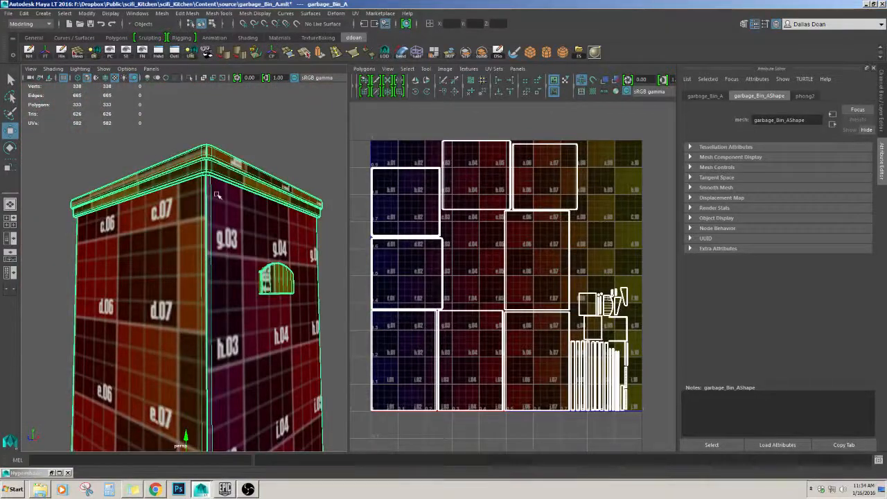
{"action": "right_click_drag", "start_coordinate": [218, 193], "coordinate": [216, 178]}
{"action": "left_click", "coordinate": [210, 207]}
{"action": "left_click_drag", "start_coordinate": [221, 213], "coordinate": [223, 220], "text": "alt"}
{"action": "scroll", "coordinate": [224, 221], "scroll_direction": "up", "scroll_amount": 3}
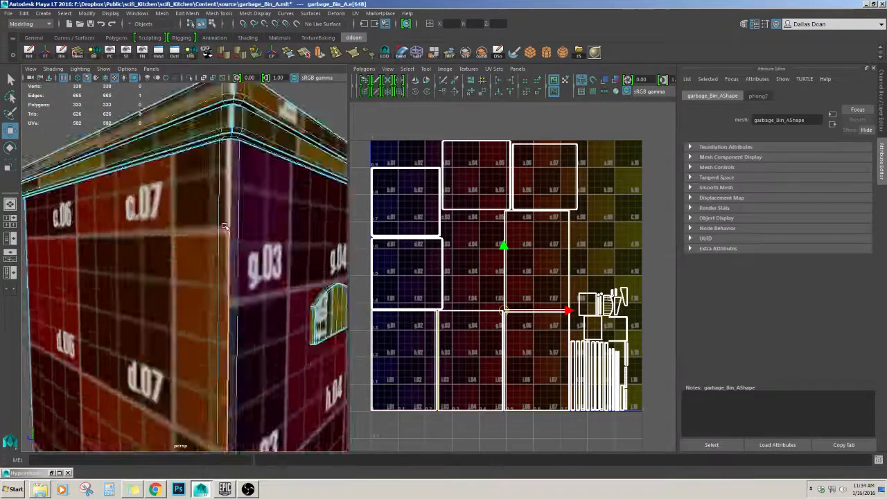
{"action": "scroll", "coordinate": [224, 221], "scroll_direction": "down", "scroll_amount": 3}
{"action": "scroll", "coordinate": [228, 223], "scroll_direction": "up", "scroll_amount": 3}
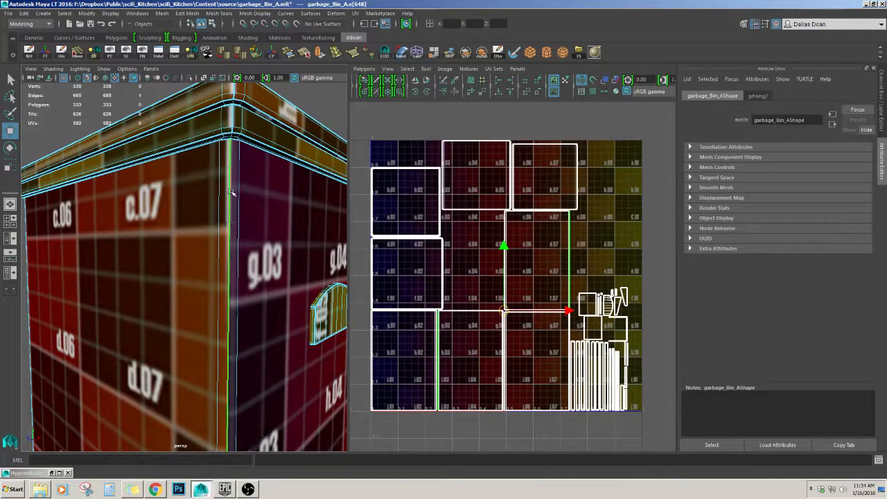
Add the bin's other vertical corner edges to the selection and Move and Sew the four wall shells into one strip
{"action": "scroll", "coordinate": [198, 176], "scroll_direction": "down", "scroll_amount": 4}
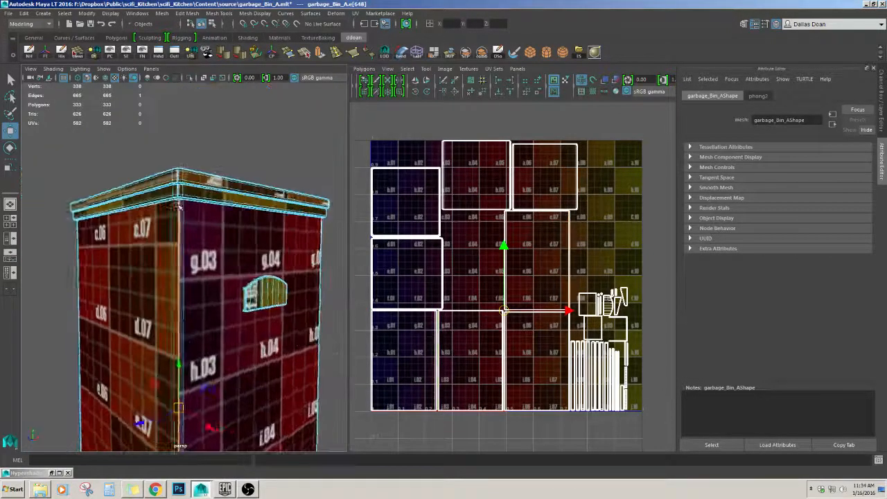
{"action": "left_click_drag", "start_coordinate": [194, 201], "coordinate": [73, 246], "text": "alt"}
{"action": "scroll", "coordinate": [178, 238], "scroll_direction": "down", "scroll_amount": 4}
{"action": "scroll", "coordinate": [146, 246], "scroll_direction": "up", "scroll_amount": 4}
{"action": "scroll", "coordinate": [143, 244], "scroll_direction": "down", "scroll_amount": 3}
{"action": "scroll", "coordinate": [213, 247], "scroll_direction": "up", "scroll_amount": 4}
{"action": "scroll", "coordinate": [130, 255], "scroll_direction": "up", "scroll_amount": 3}
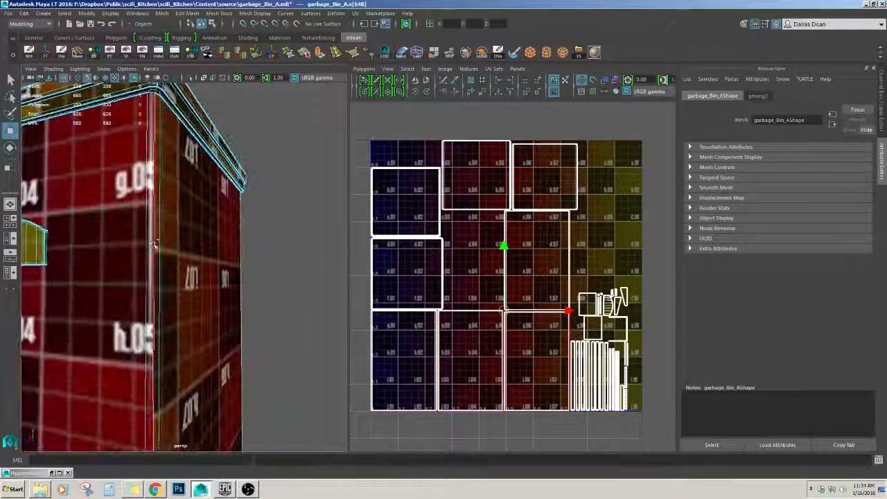
{"action": "scroll", "coordinate": [130, 255], "scroll_direction": "down", "scroll_amount": 5}
{"action": "left_click_drag", "start_coordinate": [232, 255], "coordinate": [180, 256], "text": "alt"}
{"action": "scroll", "coordinate": [180, 256], "scroll_direction": "up", "scroll_amount": 5}
{"action": "scroll", "coordinate": [180, 256], "scroll_direction": "down", "scroll_amount": 5}
{"action": "left_click_drag", "start_coordinate": [266, 264], "coordinate": [217, 271], "text": "alt"}
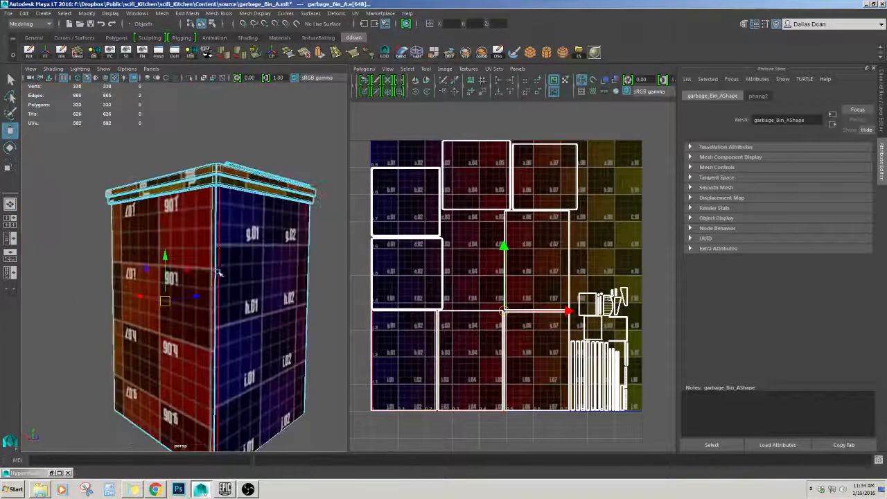
{"action": "left_click", "coordinate": [214, 270], "text": "shift"}
{"action": "scroll", "coordinate": [214, 271], "scroll_direction": "down", "scroll_amount": 2}
{"action": "left_click_drag", "start_coordinate": [273, 271], "coordinate": [167, 277], "text": "alt"}
{"action": "left_click", "coordinate": [454, 92]}
Try moving the joined wall shell's UVs across the texture tile and back outside it
{"action": "scroll", "coordinate": [436, 281], "scroll_direction": "down", "scroll_amount": 1}
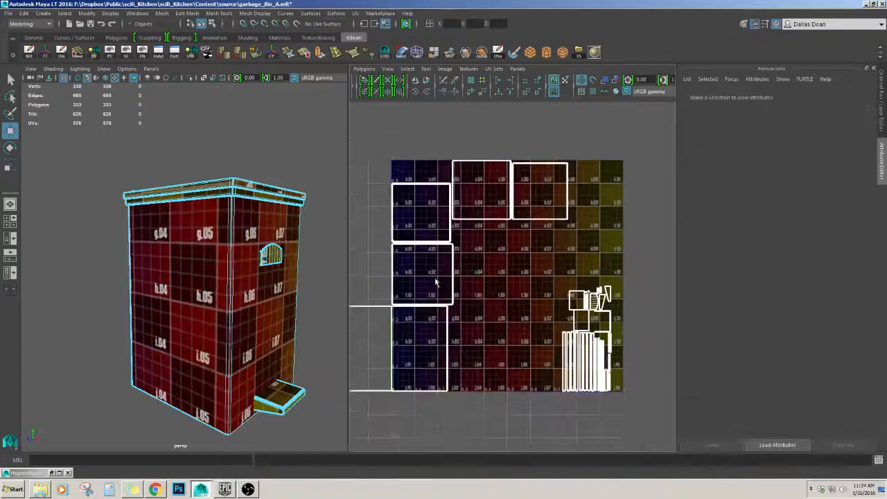
{"action": "scroll", "coordinate": [451, 287], "scroll_direction": "up", "scroll_amount": 3}
{"action": "scroll", "coordinate": [444, 298], "scroll_direction": "down", "scroll_amount": 4}
{"action": "middle_click_drag", "start_coordinate": [442, 303], "coordinate": [536, 309], "text": "alt"}
{"action": "key", "text": "F12"}
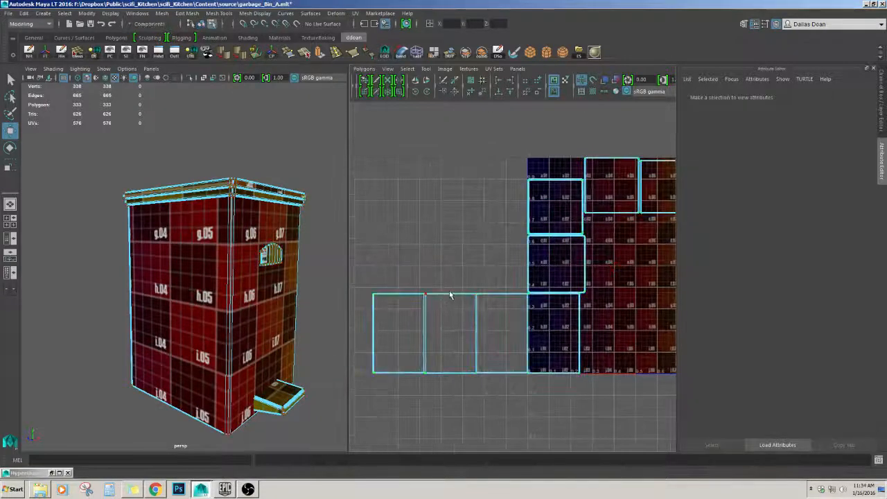
{"action": "left_click_drag", "start_coordinate": [398, 268], "coordinate": [448, 303]}
{"action": "key", "text": "shift+period"}
{"action": "scroll", "coordinate": [523, 323], "scroll_direction": "up", "scroll_amount": 1}
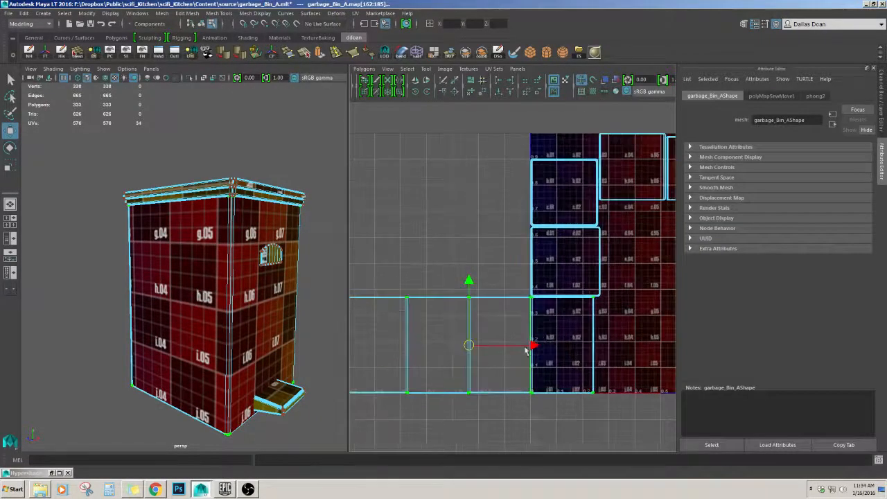
{"action": "left_click_drag", "start_coordinate": [532, 346], "coordinate": [630, 339]}
{"action": "scroll", "coordinate": [537, 337], "scroll_direction": "down", "scroll_amount": 2}
{"action": "middle_click_drag", "start_coordinate": [512, 336], "coordinate": [447, 304], "text": "alt"}
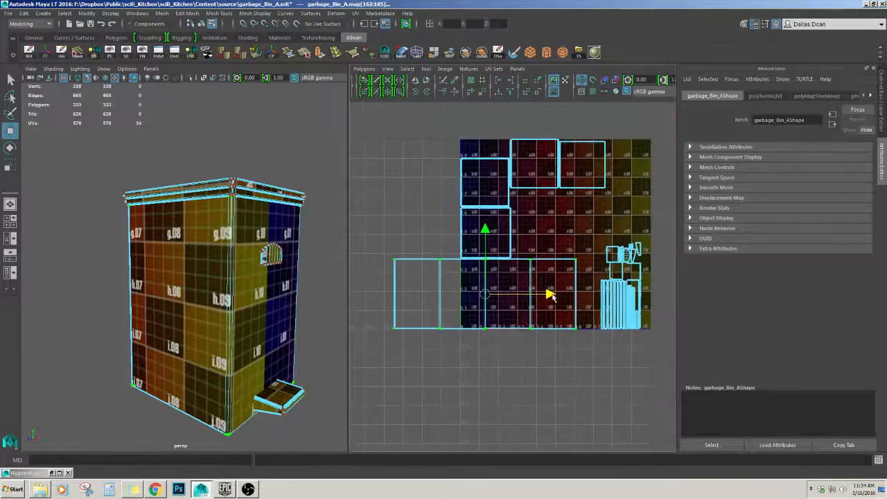
{"action": "left_click_drag", "start_coordinate": [553, 297], "coordinate": [481, 296]}
{"action": "middle_click_drag", "start_coordinate": [480, 297], "coordinate": [578, 290], "text": "alt"}
Select the bevel edges around the bin's bottom and cut their UVs
{"action": "scroll", "coordinate": [244, 267], "scroll_direction": "up", "scroll_amount": 5}
{"action": "left_click_drag", "start_coordinate": [243, 267], "coordinate": [191, 232], "text": "alt"}
{"action": "left_click", "coordinate": [178, 227]}
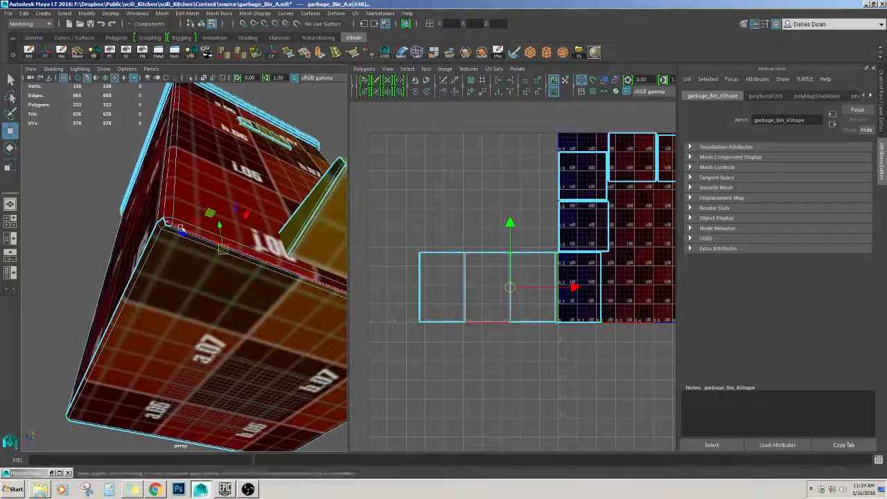
{"action": "left_click", "coordinate": [164, 232]}
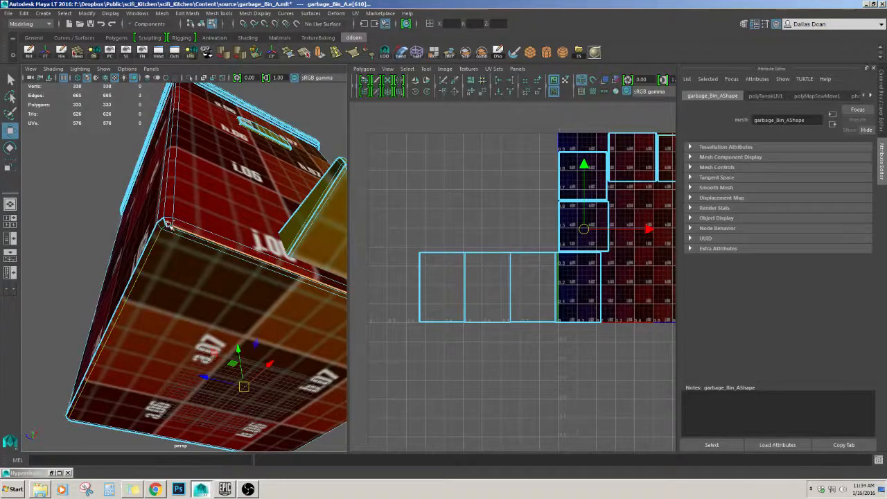
{"action": "left_click_drag", "start_coordinate": [182, 266], "coordinate": [210, 199], "text": "alt"}
{"action": "left_click", "coordinate": [210, 202], "text": "shift"}
{"action": "scroll", "coordinate": [251, 240], "scroll_direction": "down", "scroll_amount": 4}
{"action": "left_click_drag", "start_coordinate": [252, 239], "coordinate": [204, 252], "text": "alt"}
{"action": "right_click_drag", "start_coordinate": [449, 217], "coordinate": [415, 219], "text": "shift"}
Select the bevel edges bordering the bin's bottom face, including the corners, and Move and Sew their UVs
{"action": "scroll", "coordinate": [197, 270], "scroll_direction": "up", "scroll_amount": 4}
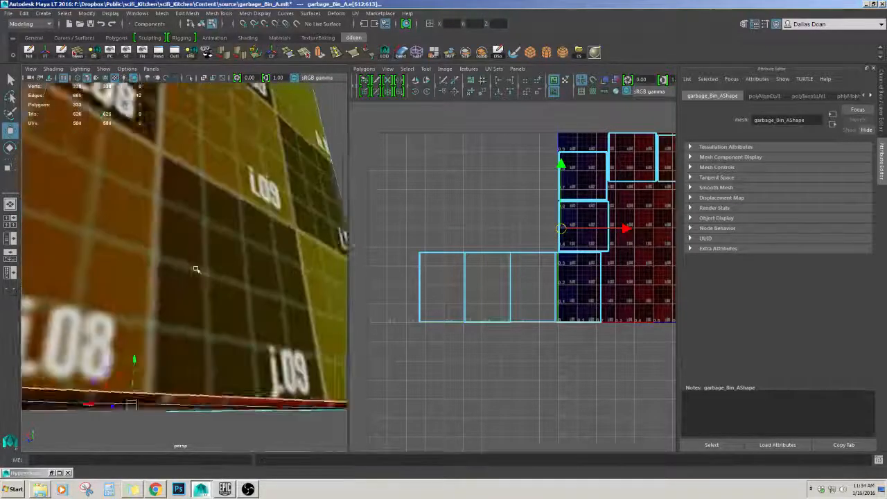
{"action": "scroll", "coordinate": [196, 269], "scroll_direction": "down", "scroll_amount": 4}
{"action": "left_click_drag", "start_coordinate": [196, 270], "coordinate": [181, 252], "text": "alt"}
{"action": "scroll", "coordinate": [196, 242], "scroll_direction": "up", "scroll_amount": 4}
{"action": "scroll", "coordinate": [183, 257], "scroll_direction": "up", "scroll_amount": 4}
{"action": "left_click", "coordinate": [191, 215]}
{"action": "left_click", "coordinate": [188, 220], "text": "shift"}
{"action": "scroll", "coordinate": [160, 237], "scroll_direction": "down", "scroll_amount": 5}
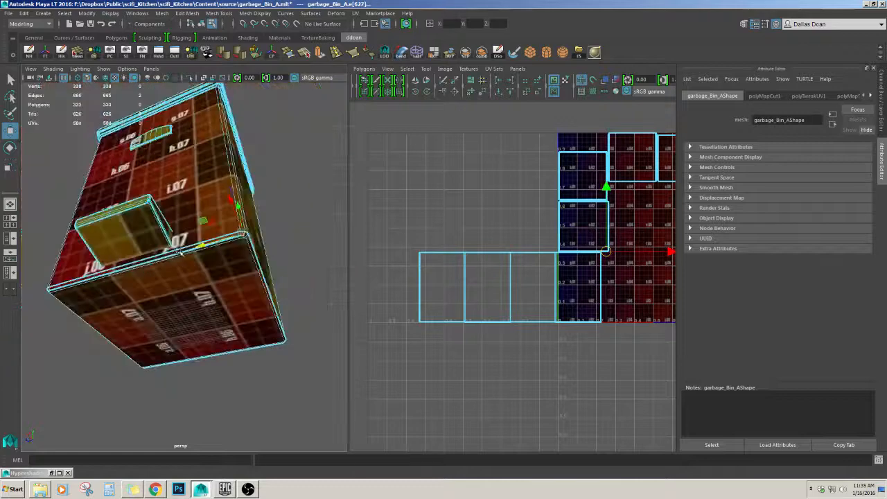
{"action": "scroll", "coordinate": [236, 252], "scroll_direction": "up", "scroll_amount": 5}
{"action": "scroll", "coordinate": [235, 242], "scroll_direction": "down", "scroll_amount": 4}
{"action": "left_click", "coordinate": [236, 226], "text": "shift"}
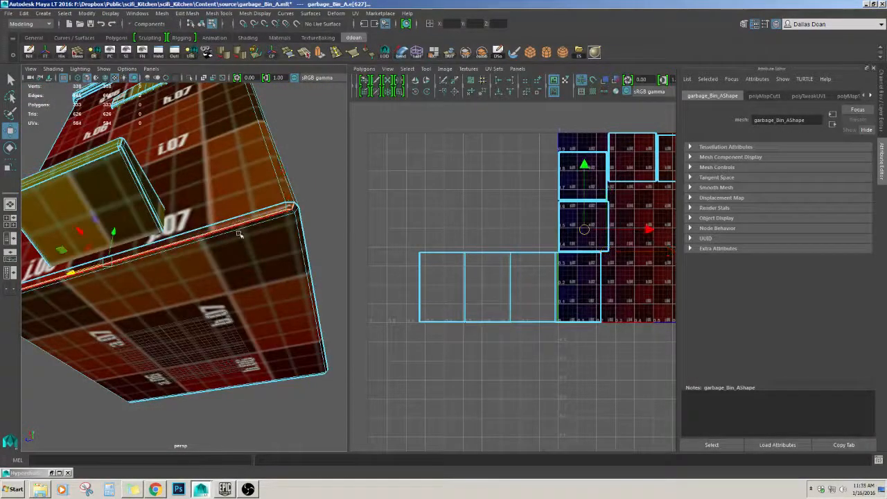
{"action": "left_click_drag", "start_coordinate": [239, 232], "coordinate": [291, 234], "text": "alt"}
{"action": "mouse_move", "coordinate": [166, 240]}
{"action": "left_mouse_down", "text": "alt"}
{"action": "mouse_move", "coordinate": [251, 271]}
{"action": "mouse_move", "coordinate": [227, 254]}
{"action": "mouse_move", "coordinate": [224, 264]}
{"action": "mouse_move", "coordinate": [76, 240]}
{"action": "mouse_move", "coordinate": [160, 228]}
{"action": "left_mouse_up", "text": "alt"}
{"action": "scroll", "coordinate": [227, 255], "scroll_direction": "up", "scroll_amount": 3}
{"action": "left_click_drag", "start_coordinate": [218, 234], "coordinate": [234, 248], "text": "alt"}
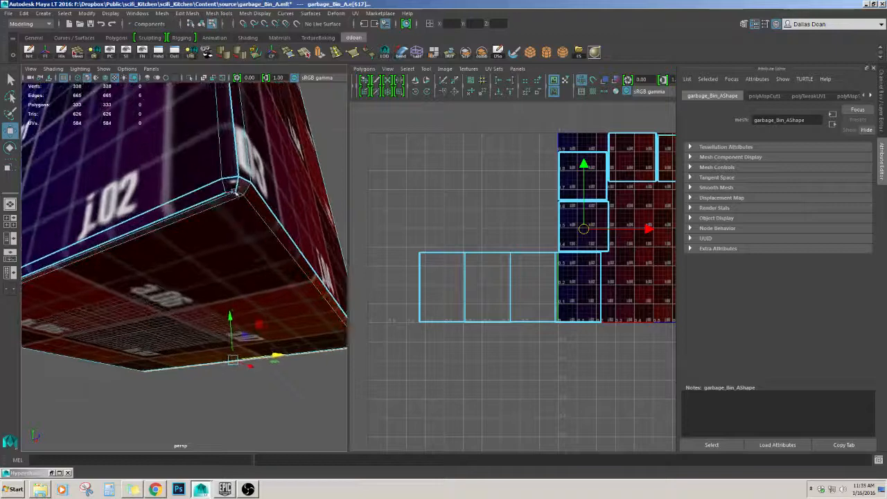
{"action": "left_click_drag", "start_coordinate": [228, 188], "coordinate": [232, 215], "text": "alt"}
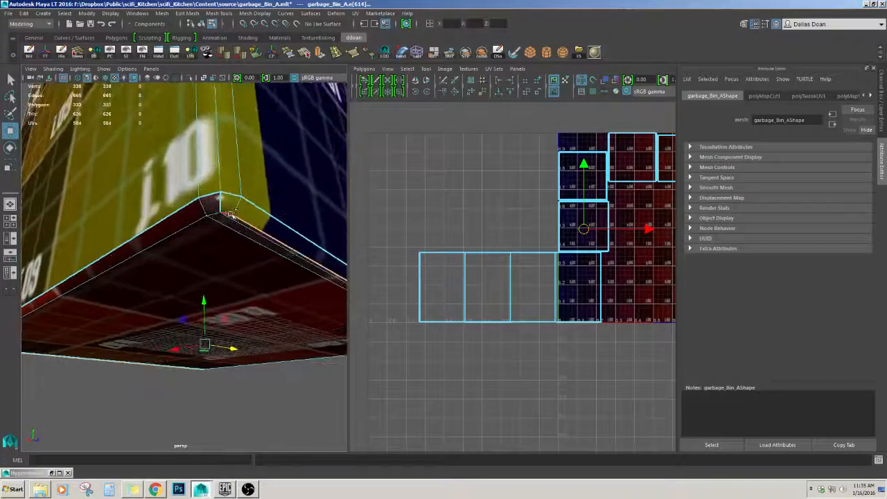
{"action": "right_click_drag", "start_coordinate": [496, 240], "coordinate": [471, 244], "text": "shift"}
{"action": "middle_click_drag", "start_coordinate": [471, 244], "coordinate": [453, 245], "text": "alt"}
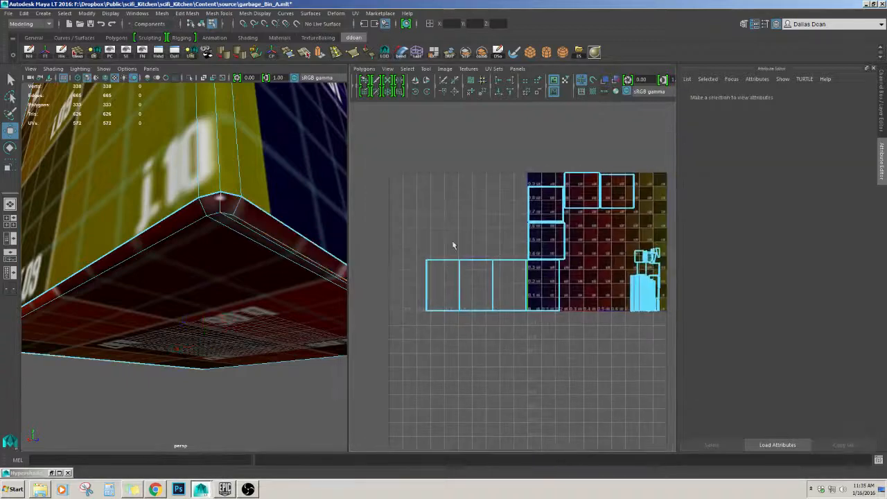
Select the bin's bottom faces to locate their square UV shell, and select that shell's UVs
{"action": "left_click_drag", "start_coordinate": [305, 234], "coordinate": [235, 229], "text": "alt"}
{"action": "left_click", "coordinate": [205, 250]}
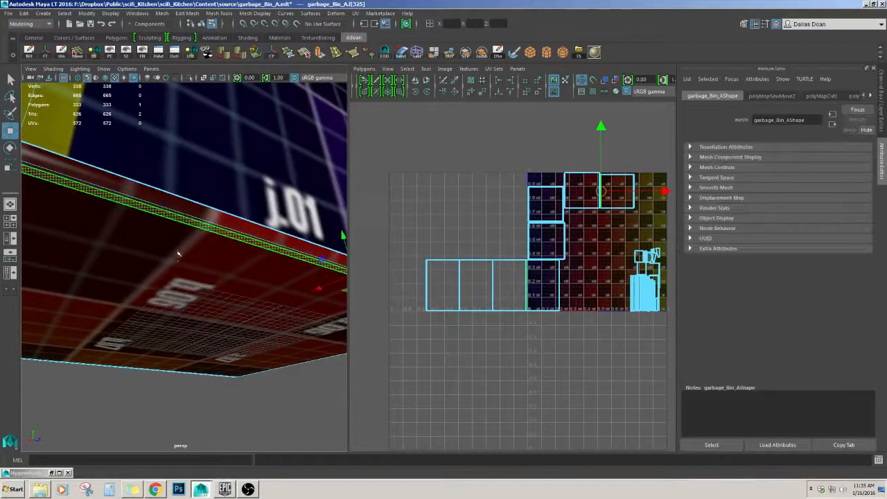
{"action": "right_click_drag", "start_coordinate": [275, 165], "coordinate": [201, 201], "text": "alt"}
{"action": "left_click", "coordinate": [197, 278]}
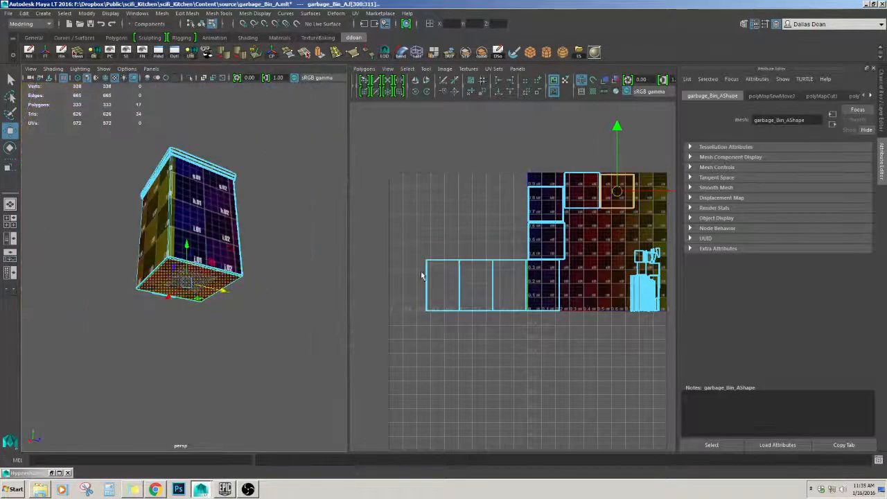
{"action": "right_click_drag", "start_coordinate": [422, 273], "coordinate": [557, 217], "text": "alt"}
{"action": "middle_click_drag", "start_coordinate": [557, 216], "coordinate": [489, 262], "text": "alt"}
{"action": "right_click_drag", "start_coordinate": [489, 263], "coordinate": [561, 190], "text": "alt"}
{"action": "middle_click_drag", "start_coordinate": [561, 190], "coordinate": [509, 224], "text": "alt"}
{"action": "right_click_drag", "start_coordinate": [515, 197], "coordinate": [568, 180]}
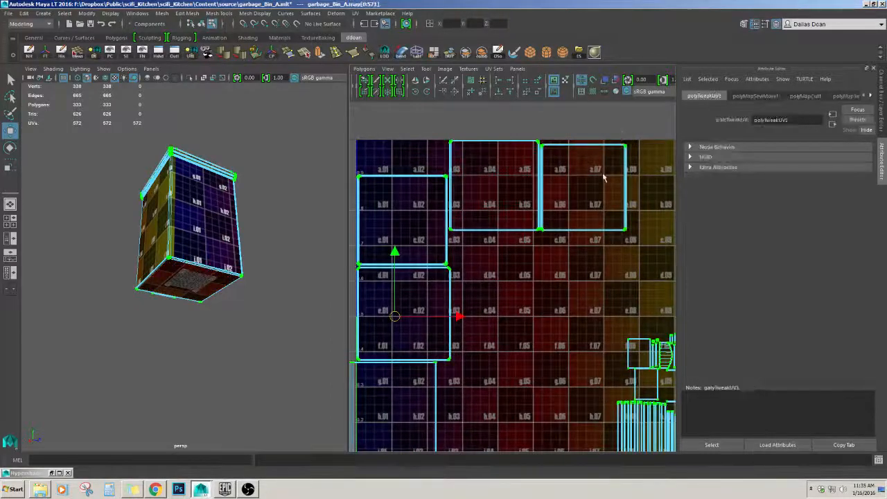
{"action": "left_click_drag", "start_coordinate": [609, 169], "coordinate": [641, 130]}
{"action": "scroll", "coordinate": [478, 307], "scroll_direction": "up", "scroll_amount": 5}
{"action": "scroll", "coordinate": [474, 300], "scroll_direction": "down", "scroll_amount": 8}
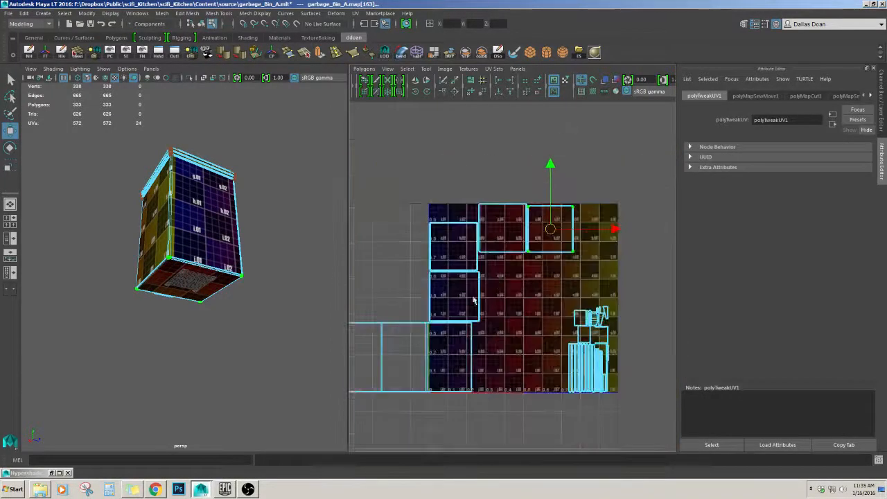
Move the bottom face's UV shell outside the texture tile, directly above one of the walls in the joined strip
{"action": "left_click_drag", "start_coordinate": [274, 325], "coordinate": [208, 269], "text": "alt"}
{"action": "right_click_drag", "start_coordinate": [208, 269], "coordinate": [180, 288], "text": "alt"}
{"action": "left_click_drag", "start_coordinate": [180, 288], "coordinate": [100, 316], "text": "alt"}
{"action": "right_click_drag", "start_coordinate": [100, 316], "coordinate": [94, 296], "text": "alt"}
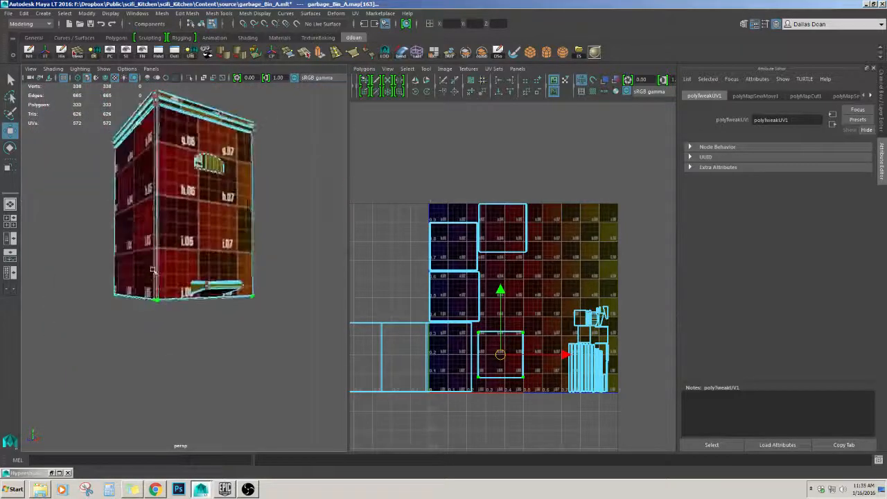
{"action": "left_click_drag", "start_coordinate": [94, 297], "coordinate": [77, 282], "text": "alt"}
{"action": "right_click_drag", "start_coordinate": [78, 283], "coordinate": [139, 280], "text": "alt"}
{"action": "right_click_drag", "start_coordinate": [436, 320], "coordinate": [489, 313], "text": "alt"}
{"action": "middle_click_drag", "start_coordinate": [458, 384], "coordinate": [494, 263], "text": "alt"}
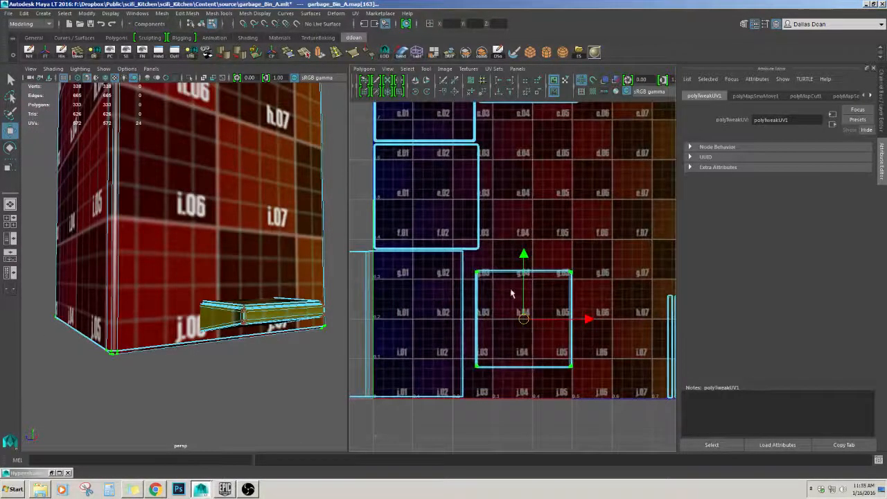
{"action": "right_click_drag", "start_coordinate": [259, 252], "coordinate": [187, 253], "text": "alt"}
{"action": "right_click_drag", "start_coordinate": [609, 275], "coordinate": [557, 277], "text": "alt"}
{"action": "middle_click_drag", "start_coordinate": [557, 277], "coordinate": [591, 288], "text": "alt"}
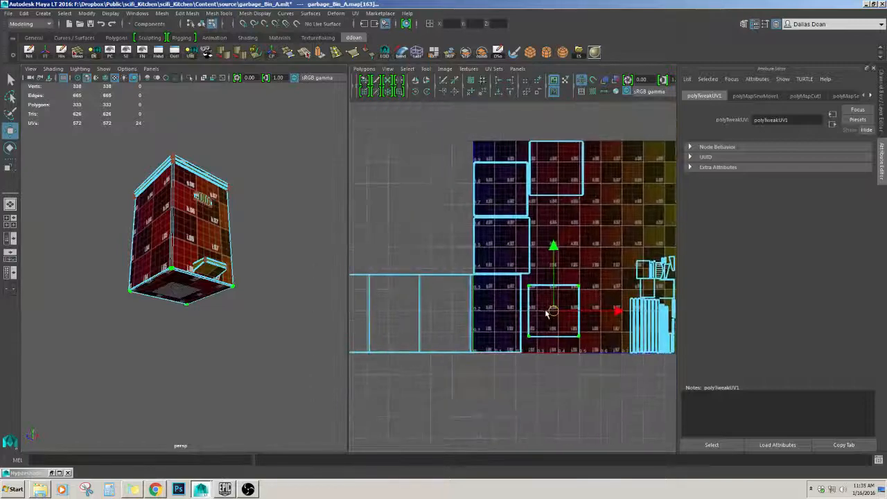
{"action": "left_click_drag", "start_coordinate": [395, 248], "coordinate": [394, 248]}
Examine the bin's textured corner and the bevelled rim beneath its lid
{"action": "right_click_drag", "start_coordinate": [157, 280], "coordinate": [185, 285], "text": "alt"}
{"action": "left_click_drag", "start_coordinate": [184, 285], "coordinate": [178, 284], "text": "alt"}
{"action": "right_click_drag", "start_coordinate": [178, 284], "coordinate": [128, 286], "text": "alt"}
{"action": "left_click_drag", "start_coordinate": [128, 285], "coordinate": [130, 296], "text": "alt"}
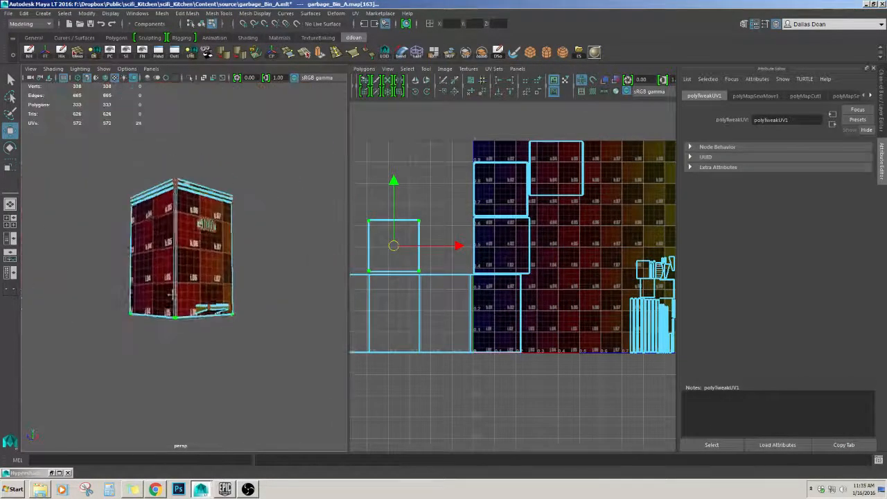
{"action": "right_click_drag", "start_coordinate": [130, 297], "coordinate": [190, 277], "text": "alt"}
{"action": "middle_click_drag", "start_coordinate": [190, 277], "coordinate": [174, 310], "text": "alt"}
{"action": "right_click_drag", "start_coordinate": [174, 310], "coordinate": [192, 339], "text": "alt"}
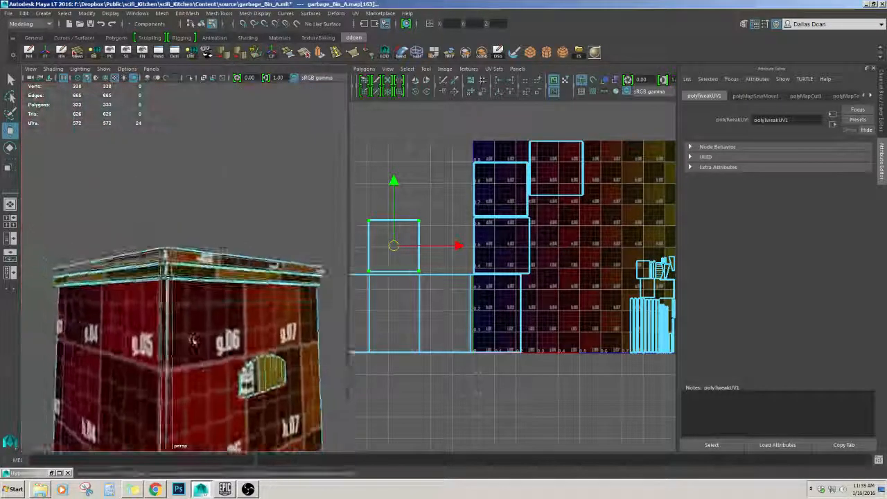
{"action": "left_click_drag", "start_coordinate": [192, 338], "coordinate": [188, 299], "text": "alt"}
{"action": "right_click_drag", "start_coordinate": [187, 299], "coordinate": [208, 305], "text": "alt"}
{"action": "middle_click_drag", "start_coordinate": [208, 305], "coordinate": [228, 353], "text": "alt"}
{"action": "left_click_drag", "start_coordinate": [228, 353], "coordinate": [227, 252], "text": "alt"}
Select the edge loop of the rim beneath the lid and Move and Sew its UVs
{"action": "left_click", "coordinate": [222, 269]}
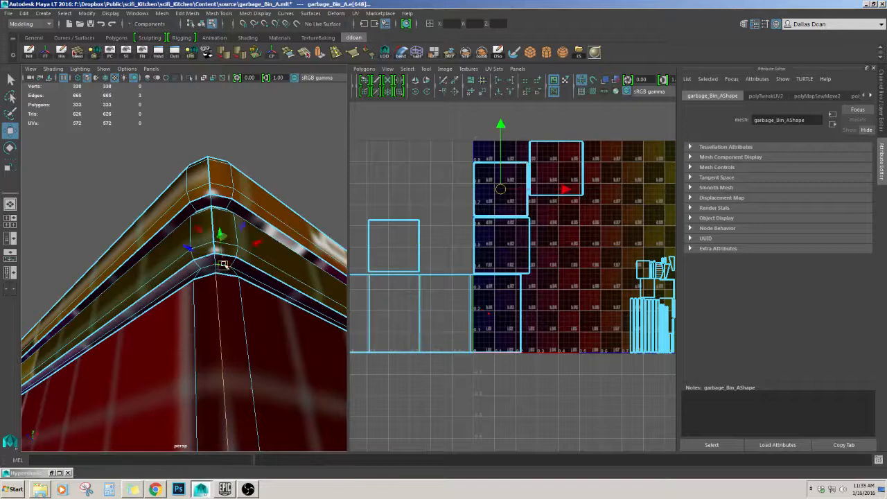
{"action": "double_click", "coordinate": [224, 265]}
{"action": "key", "text": "f"}
{"action": "scroll", "coordinate": [257, 312], "scroll_direction": "up", "scroll_amount": 6}
{"action": "left_click_drag", "start_coordinate": [257, 312], "coordinate": [135, 196], "text": "alt"}
{"action": "scroll", "coordinate": [226, 317], "scroll_direction": "up", "scroll_amount": 4}
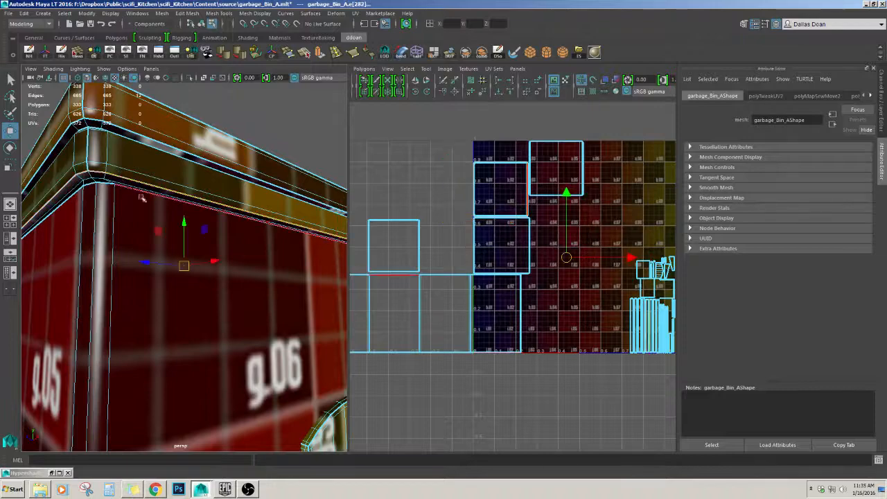
{"action": "left_click_drag", "start_coordinate": [141, 198], "coordinate": [239, 198], "text": "alt"}
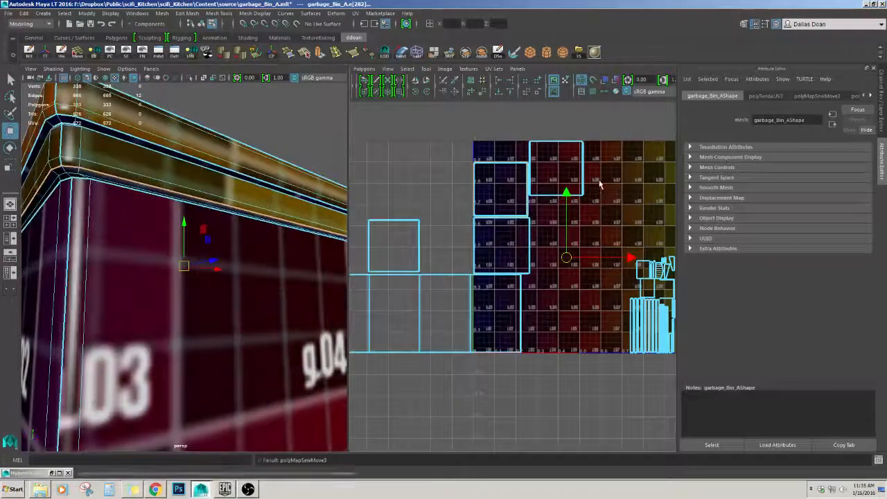
{"action": "left_click", "coordinate": [600, 185]}
Select the vertical edges at one corner of the lid's lower band and Move and Sew their UVs
{"action": "left_click_drag", "start_coordinate": [294, 210], "coordinate": [215, 201], "text": "alt"}
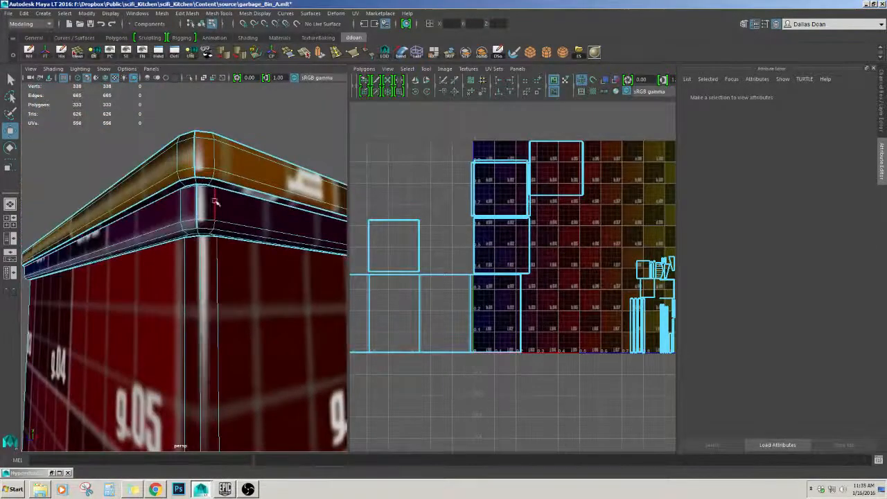
{"action": "left_click", "coordinate": [198, 226]}
{"action": "key", "text": "f"}
{"action": "left_click_drag", "start_coordinate": [263, 247], "coordinate": [191, 268], "text": "alt"}
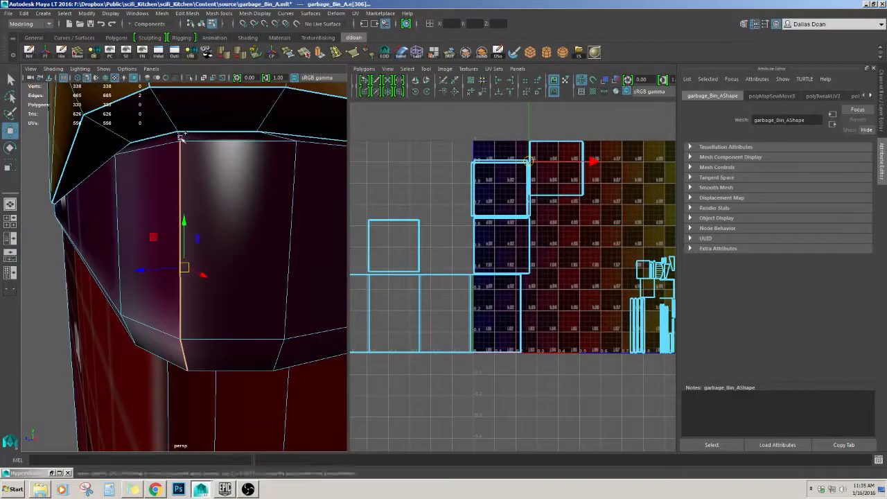
{"action": "left_click", "coordinate": [368, 215]}
Move and Sew the UVs of the selected corner edges, and select the vertical edges at the next corner of the lower band
{"action": "scroll", "coordinate": [242, 225], "scroll_direction": "down", "scroll_amount": 5}
{"action": "mouse_move", "coordinate": [243, 225]}
{"action": "left_mouse_down", "text": "alt"}
{"action": "mouse_move", "coordinate": [204, 234]}
{"action": "mouse_move", "coordinate": [183, 256]}
{"action": "mouse_move", "coordinate": [244, 228]}
{"action": "left_mouse_up", "text": "alt"}
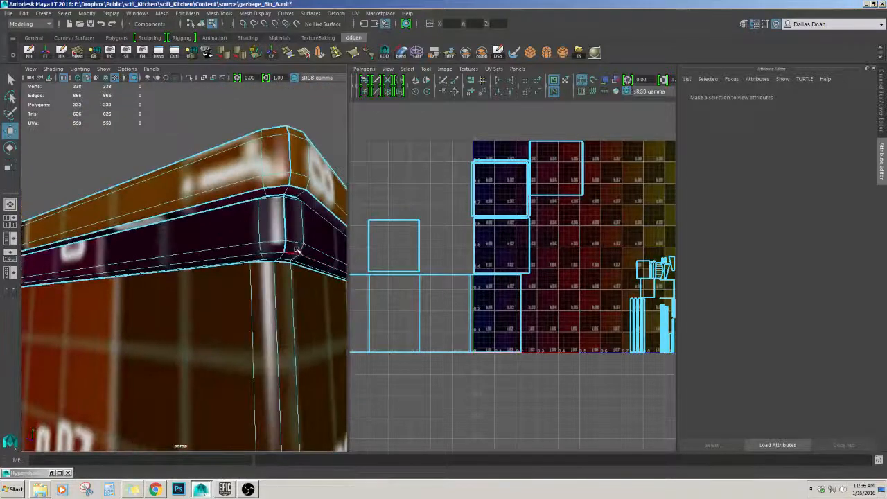
{"action": "left_click", "coordinate": [290, 225]}
{"action": "key", "text": "f"}
{"action": "left_click_drag", "start_coordinate": [311, 240], "coordinate": [189, 116], "text": "alt"}
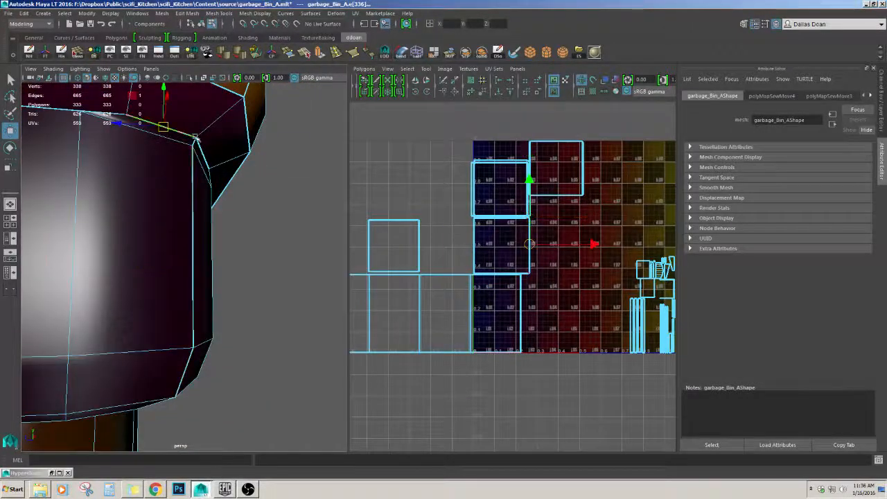
{"action": "left_click_drag", "start_coordinate": [209, 149], "coordinate": [208, 219], "text": "alt"}
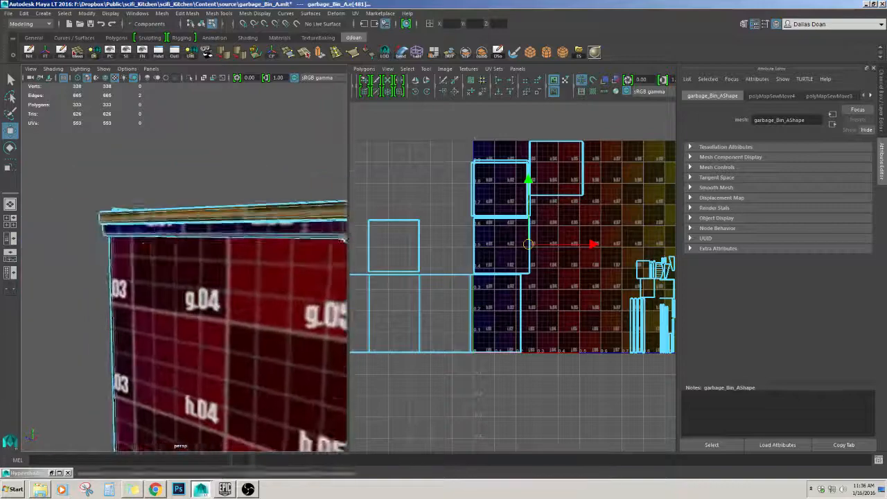
Examine the bin's other corners and select the lower band's faces to check which UV shell they belong to
{"action": "key", "text": "f"}
{"action": "left_click_drag", "start_coordinate": [162, 265], "coordinate": [149, 239], "text": "alt"}
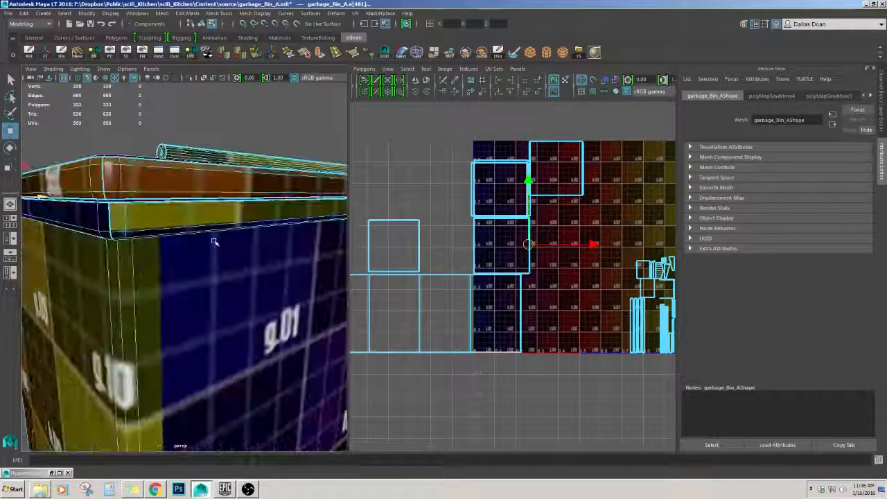
{"action": "left_click_drag", "start_coordinate": [251, 273], "coordinate": [283, 269], "text": "alt"}
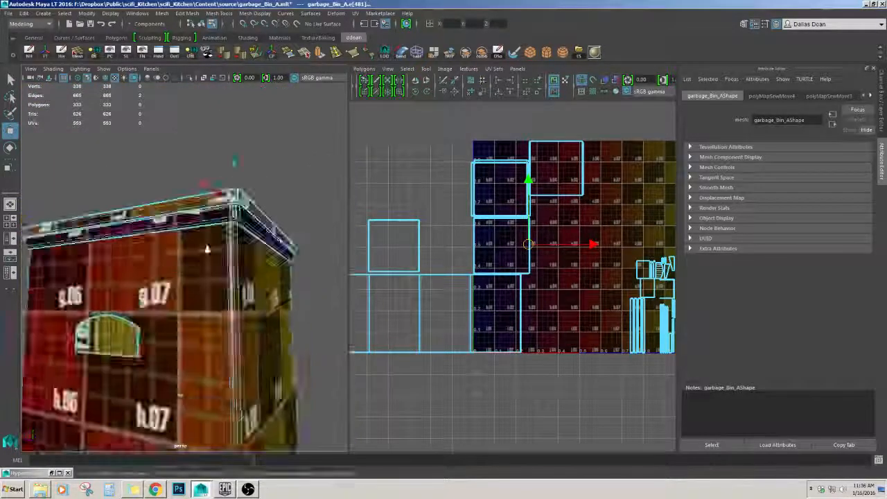
{"action": "scroll", "coordinate": [214, 264], "scroll_direction": "up", "scroll_amount": 5}
{"action": "left_click_drag", "start_coordinate": [217, 265], "coordinate": [180, 248], "text": "alt"}
{"action": "scroll", "coordinate": [180, 246], "scroll_direction": "down", "scroll_amount": 7}
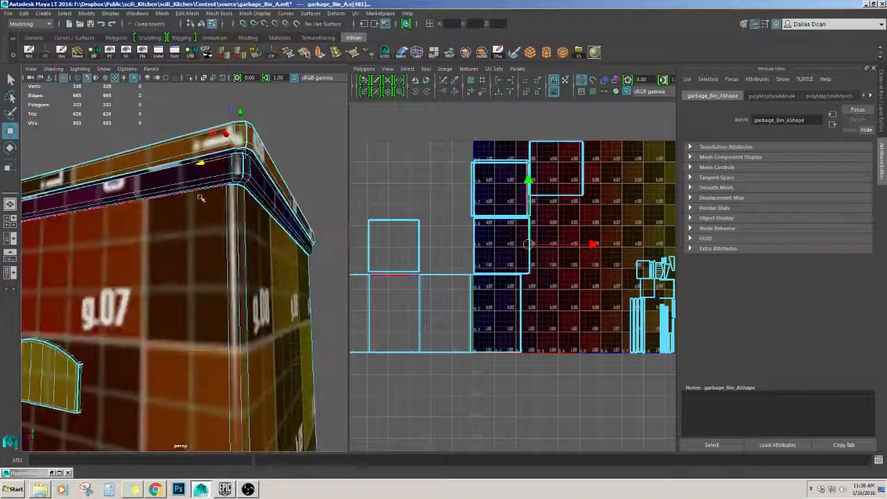
{"action": "right_click_drag", "start_coordinate": [208, 179], "coordinate": [228, 201]}
{"action": "left_click", "coordinate": [211, 177]}
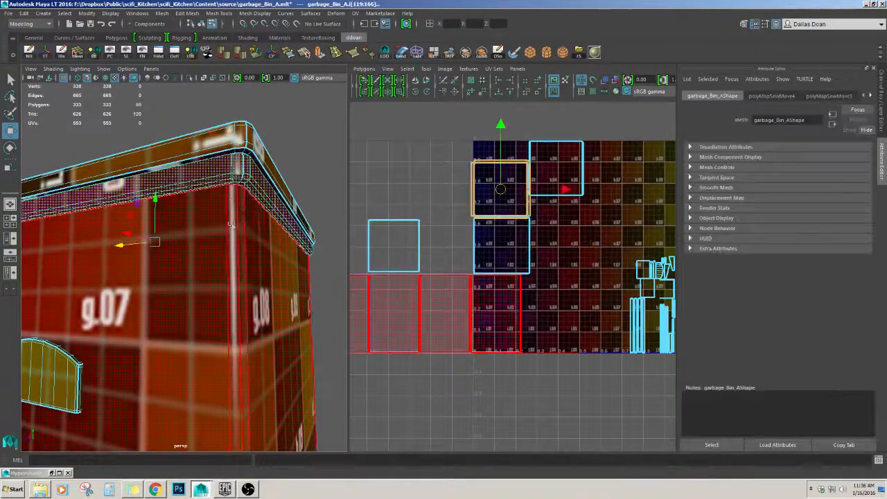
{"action": "left_click_drag", "start_coordinate": [271, 241], "coordinate": [206, 221], "text": "alt"}
{"action": "scroll", "coordinate": [216, 253], "scroll_direction": "up", "scroll_amount": 5}
{"action": "scroll", "coordinate": [215, 251], "scroll_direction": "down", "scroll_amount": 4}
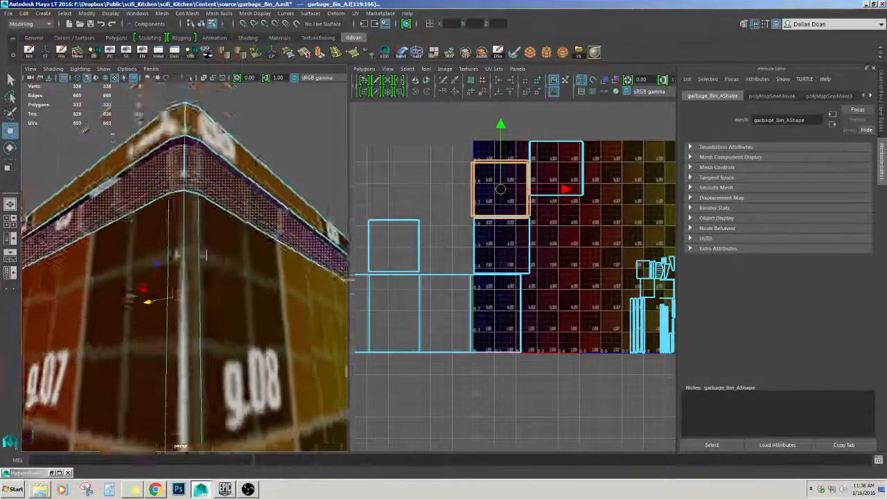
{"action": "scroll", "coordinate": [205, 229], "scroll_direction": "up", "scroll_amount": 3}
Select the vertical edges at two corners of the lid's lower band and Move and Sew their UVs
{"action": "left_click", "coordinate": [196, 181]}
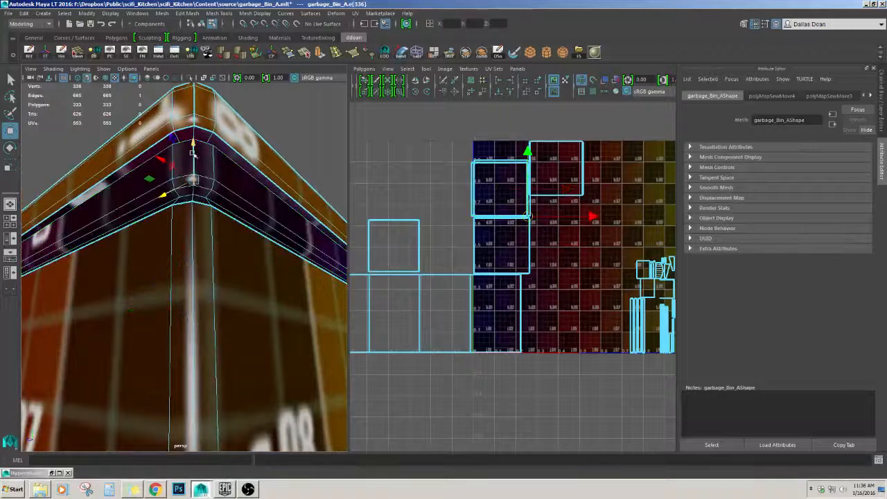
{"action": "left_click", "coordinate": [198, 156], "text": "shift"}
{"action": "left_click_drag", "start_coordinate": [243, 173], "coordinate": [218, 200], "text": "alt"}
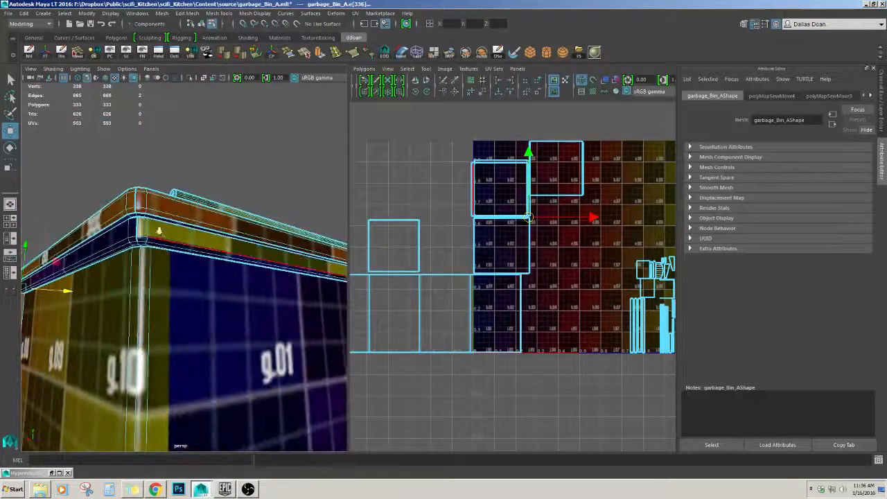
{"action": "left_click_drag", "start_coordinate": [159, 232], "coordinate": [177, 250], "text": "alt"}
{"action": "left_click", "coordinate": [162, 244], "text": "shift"}
{"action": "right_click_drag", "start_coordinate": [162, 245], "coordinate": [222, 269], "text": "alt"}
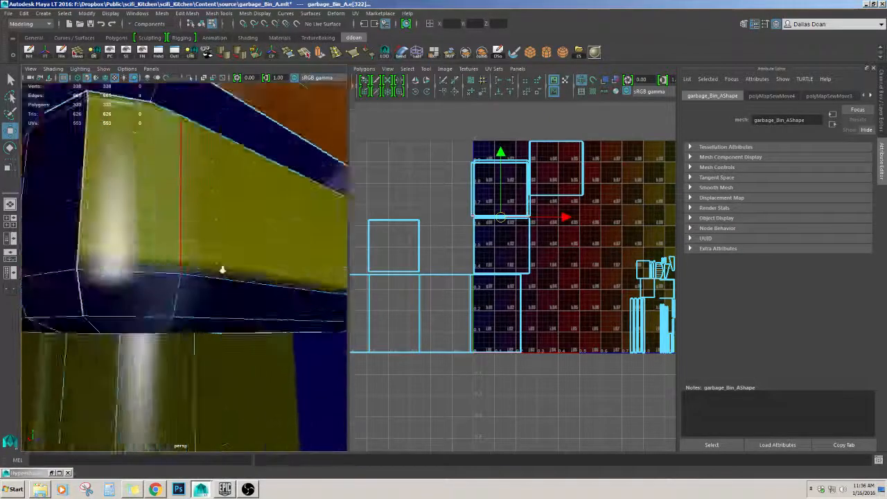
{"action": "middle_click_drag", "start_coordinate": [222, 270], "coordinate": [219, 273], "text": "alt"}
{"action": "left_click_drag", "start_coordinate": [220, 273], "coordinate": [228, 255], "text": "alt"}
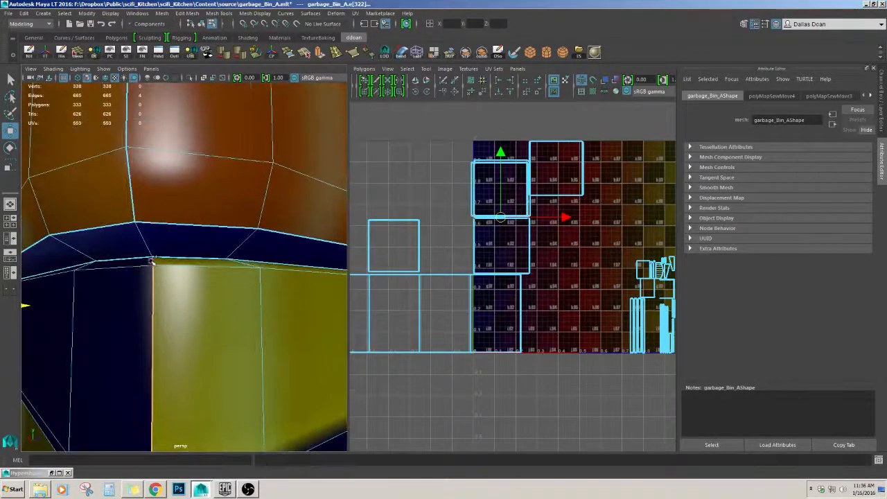
{"action": "right_click_drag", "start_coordinate": [464, 209], "coordinate": [423, 214], "text": "shift"}
Move and Sew the short unsewn edge at the top of the lower band's corner
{"action": "right_click_drag", "start_coordinate": [130, 271], "coordinate": [174, 258], "text": "alt"}
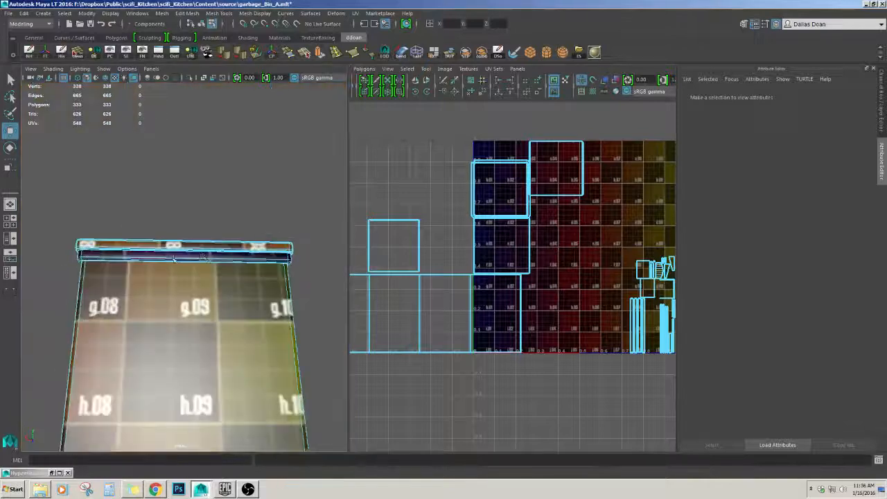
{"action": "left_click_drag", "start_coordinate": [186, 270], "coordinate": [201, 251], "text": "alt"}
{"action": "middle_click_drag", "start_coordinate": [201, 251], "coordinate": [255, 212], "text": "alt"}
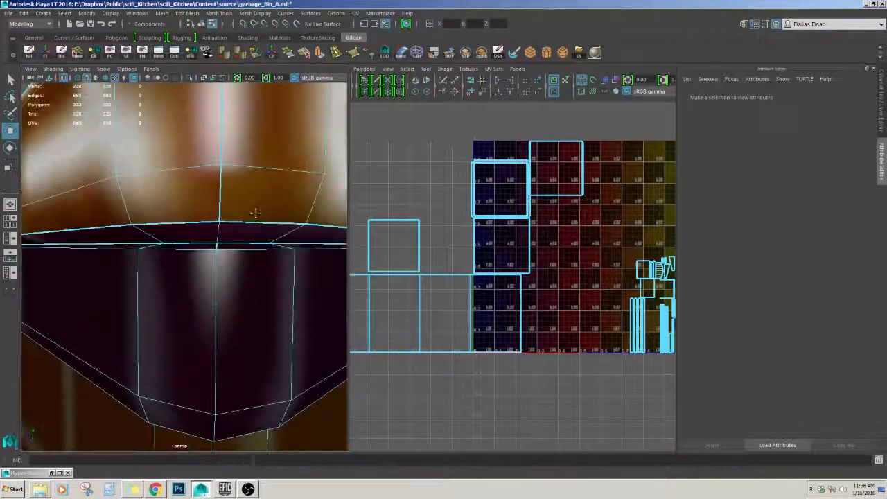
{"action": "left_click", "coordinate": [216, 245]}
{"action": "right_click_drag", "start_coordinate": [412, 248], "coordinate": [374, 251], "text": "shift"}
{"action": "left_click", "coordinate": [589, 170]}
Select the vertical edges at the remaining corner of the lid's lower band and cut the UVs along them
{"action": "right_click_drag", "start_coordinate": [305, 245], "coordinate": [259, 254], "text": "alt"}
{"action": "left_click_drag", "start_coordinate": [259, 253], "coordinate": [115, 247], "text": "alt"}
{"action": "right_click_drag", "start_coordinate": [115, 253], "coordinate": [150, 261], "text": "alt"}
{"action": "left_click_drag", "start_coordinate": [151, 261], "coordinate": [164, 259], "text": "alt"}
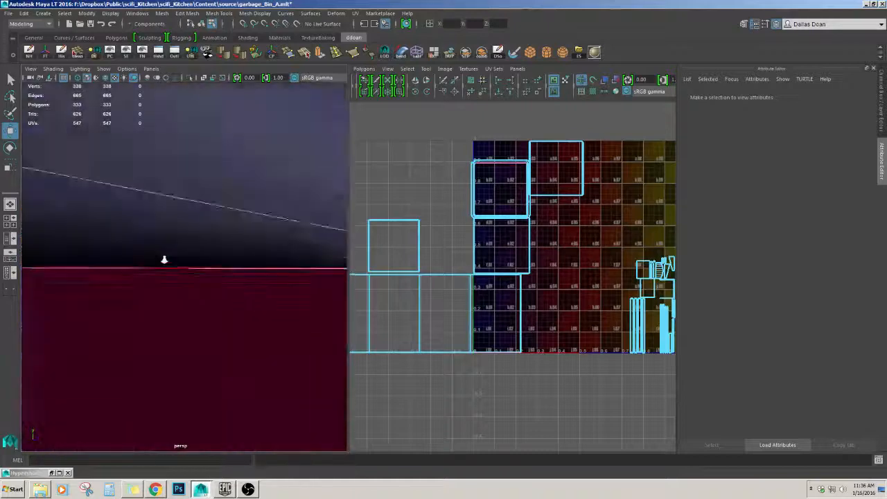
{"action": "right_click_drag", "start_coordinate": [164, 260], "coordinate": [131, 263], "text": "alt"}
{"action": "middle_click_drag", "start_coordinate": [131, 263], "coordinate": [157, 279], "text": "alt"}
{"action": "left_click", "coordinate": [156, 279]}
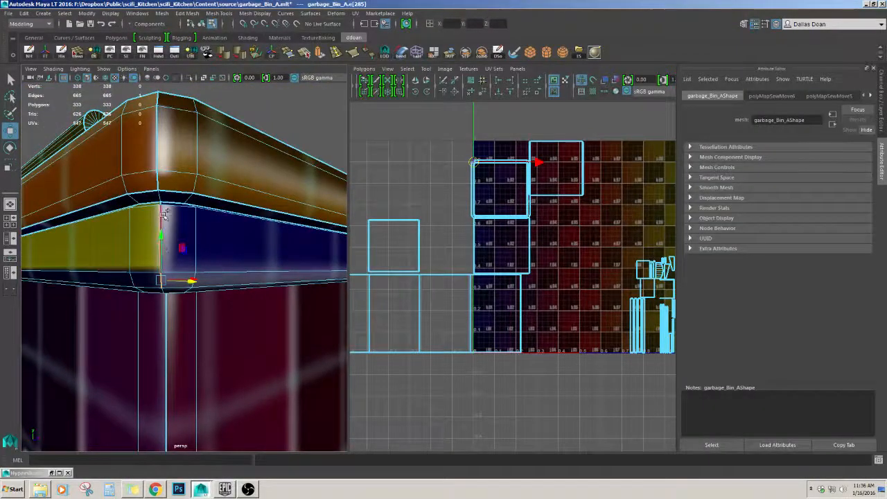
{"action": "left_click_drag", "start_coordinate": [164, 213], "coordinate": [179, 256], "text": "alt"}
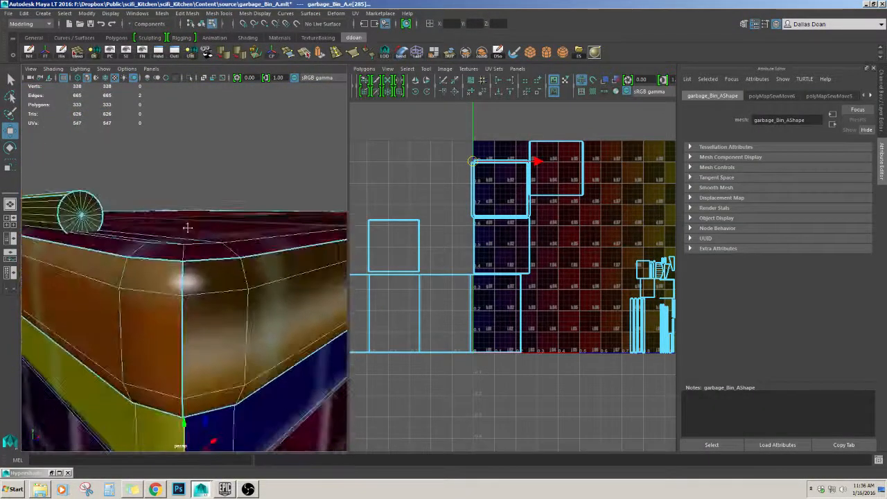
{"action": "middle_click_drag", "start_coordinate": [188, 274], "coordinate": [189, 229], "text": "alt"}
{"action": "scroll", "coordinate": [186, 246], "scroll_direction": "down", "scroll_amount": 5}
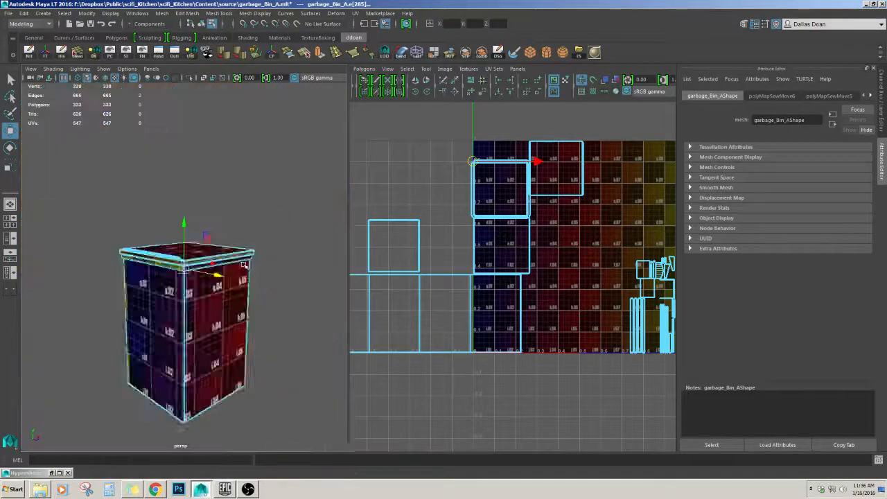
{"action": "scroll", "coordinate": [238, 256], "scroll_direction": "up", "scroll_amount": 6}
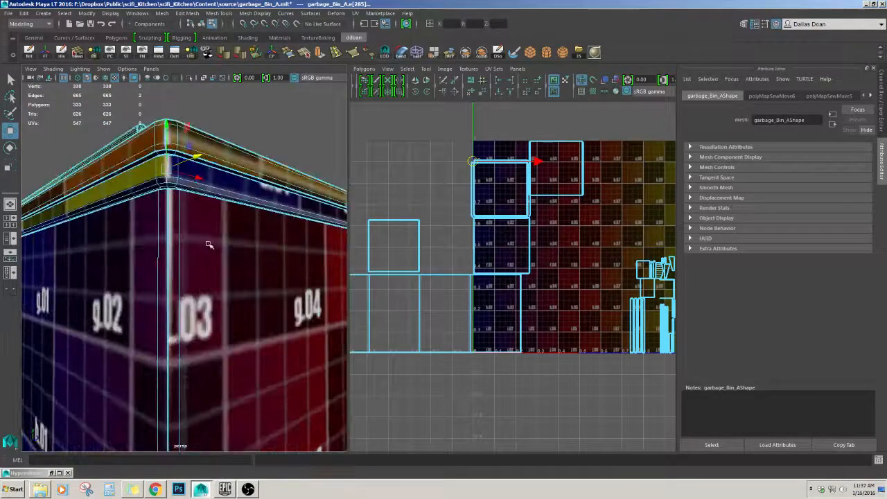
{"action": "scroll", "coordinate": [208, 248], "scroll_direction": "up", "scroll_amount": 3}
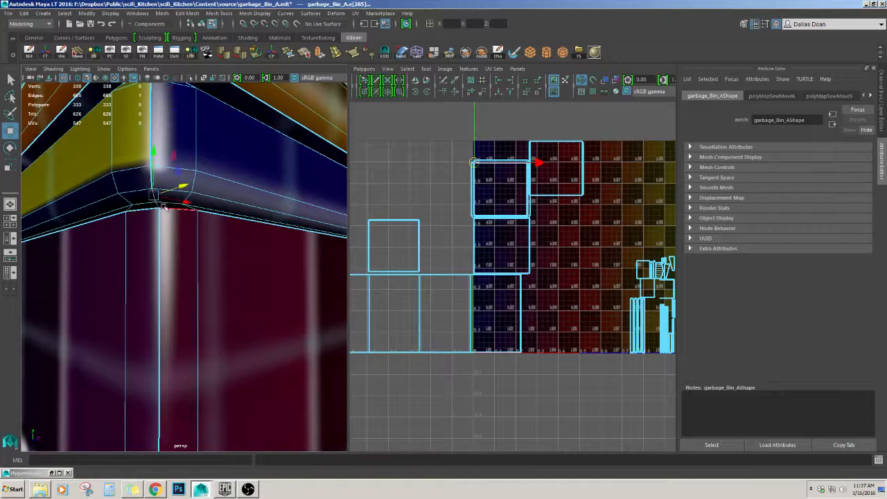
{"action": "middle_click_drag", "start_coordinate": [185, 132], "coordinate": [218, 301], "text": "alt"}
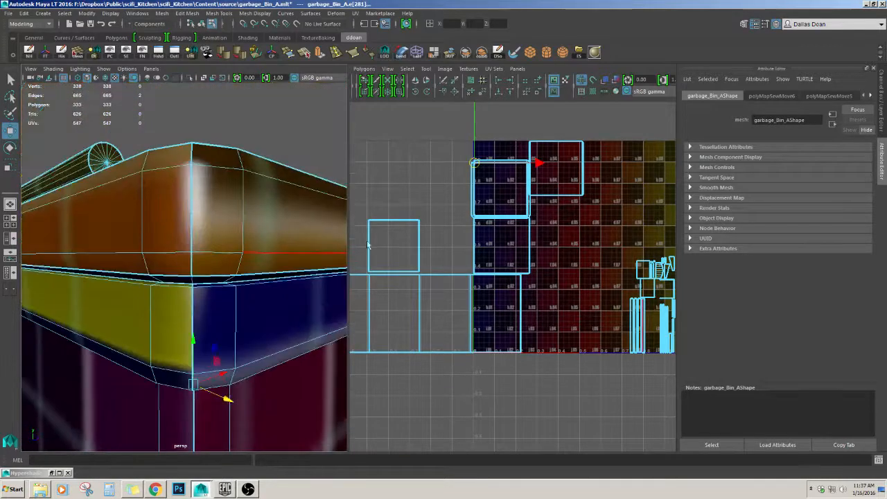
{"action": "right_click_drag", "start_coordinate": [489, 190], "coordinate": [460, 189], "text": "shift"}
Select all UVs of the lower band's shell, move it outside the texture tile and unfold it
{"action": "right_click_drag", "start_coordinate": [298, 233], "coordinate": [277, 243], "text": "alt"}
{"action": "middle_click_drag", "start_coordinate": [277, 242], "coordinate": [244, 208], "text": "alt"}
{"action": "left_click_drag", "start_coordinate": [244, 208], "coordinate": [35, 225], "text": "alt"}
{"action": "mouse_move", "coordinate": [239, 221]}
{"action": "right_mouse_down", "text": "alt"}
{"action": "mouse_move", "coordinate": [166, 218]}
{"action": "mouse_move", "coordinate": [242, 220]}
{"action": "right_mouse_up", "text": "alt"}
{"action": "left_click_drag", "start_coordinate": [188, 222], "coordinate": [264, 225], "text": "alt"}
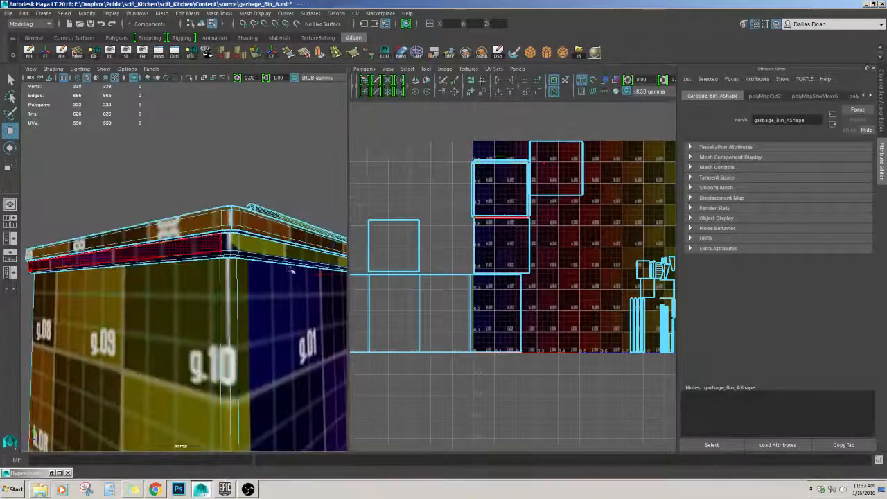
{"action": "left_click", "coordinate": [521, 198]}
{"action": "key", "text": "ctrl+F12"}
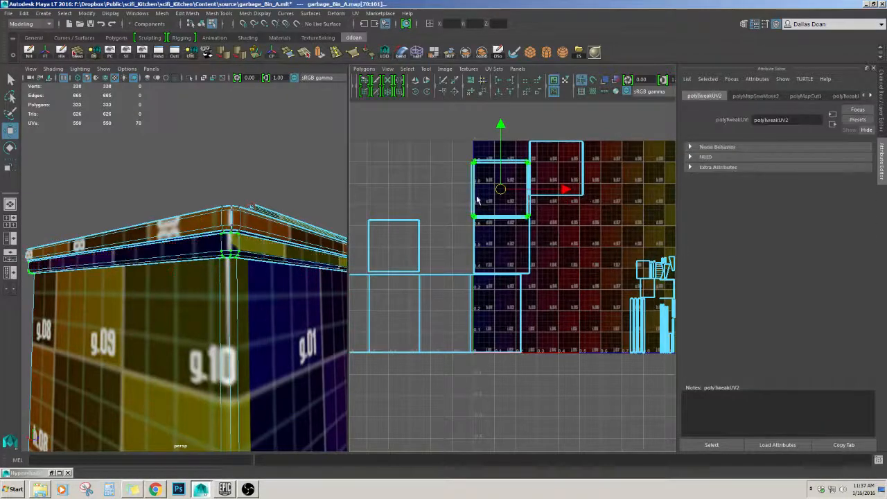
{"action": "middle_click_drag", "start_coordinate": [476, 192], "coordinate": [419, 187], "text": "shift"}
{"action": "key", "text": "ctrl+u"}
{"action": "right_click_drag", "start_coordinate": [416, 187], "coordinate": [451, 213], "text": "alt"}
{"action": "middle_click_drag", "start_coordinate": [395, 176], "coordinate": [535, 312], "text": "alt"}
{"action": "scroll", "coordinate": [448, 261], "scroll_direction": "up", "scroll_amount": 2}
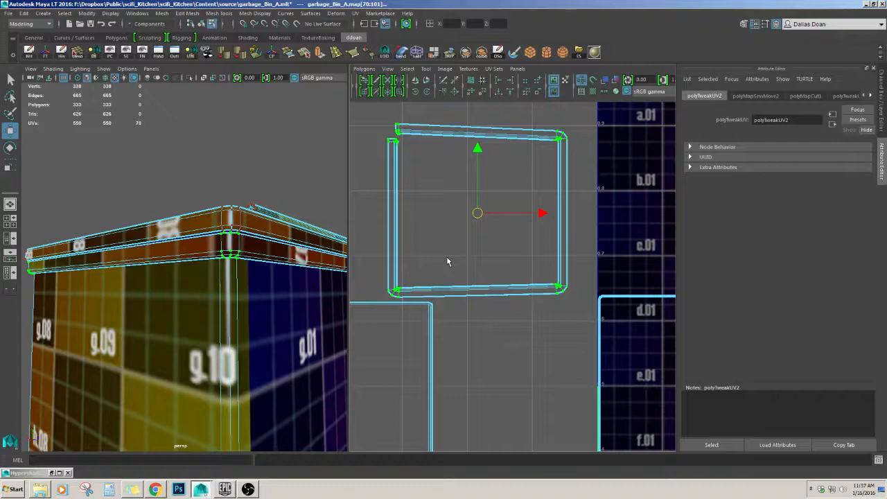
{"action": "left_click_drag", "start_coordinate": [166, 287], "coordinate": [132, 270], "text": "alt"}
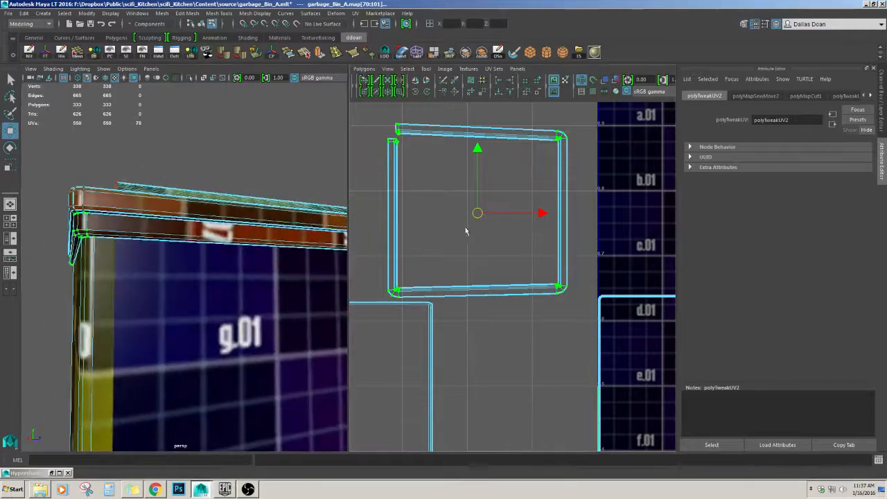
{"action": "right_click_drag", "start_coordinate": [371, 313], "coordinate": [374, 305], "text": "shift"}
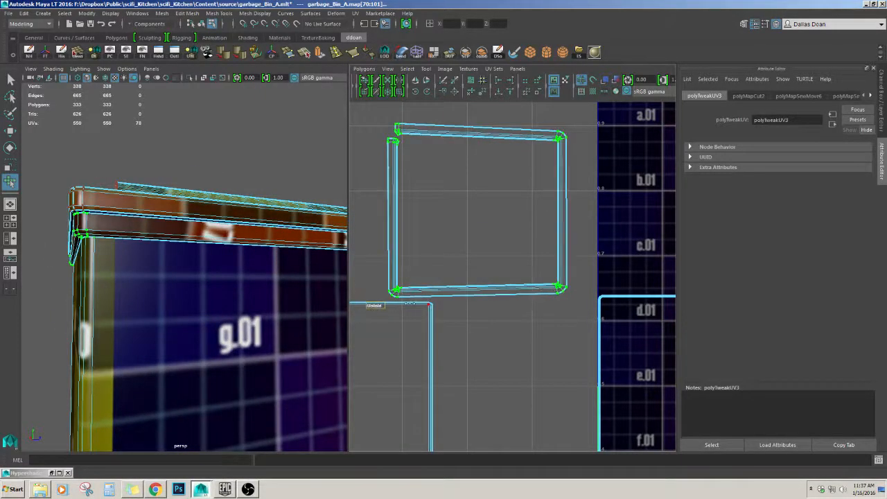
{"action": "key", "text": "w"}
Examine the template texture on the lower band around the bin's corners
{"action": "left_click_drag", "start_coordinate": [257, 220], "coordinate": [99, 216], "text": "alt"}
{"action": "scroll", "coordinate": [194, 216], "scroll_direction": "down", "scroll_amount": 5}
{"action": "scroll", "coordinate": [131, 215], "scroll_direction": "up", "scroll_amount": 5}
{"action": "scroll", "coordinate": [131, 215], "scroll_direction": "down", "scroll_amount": 4}
{"action": "middle_click_drag", "start_coordinate": [100, 216], "coordinate": [160, 239], "text": "alt"}
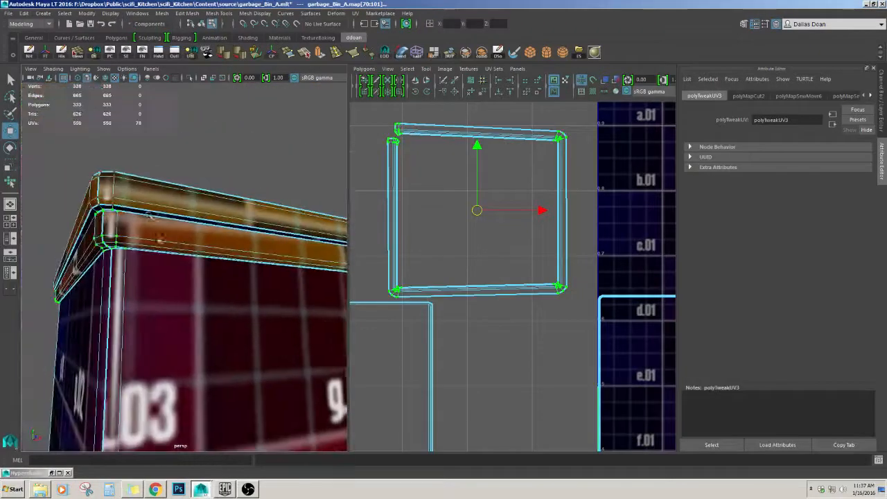
{"action": "scroll", "coordinate": [151, 210], "scroll_direction": "down", "scroll_amount": 4}
{"action": "left_click_drag", "start_coordinate": [151, 208], "coordinate": [167, 226], "text": "alt"}
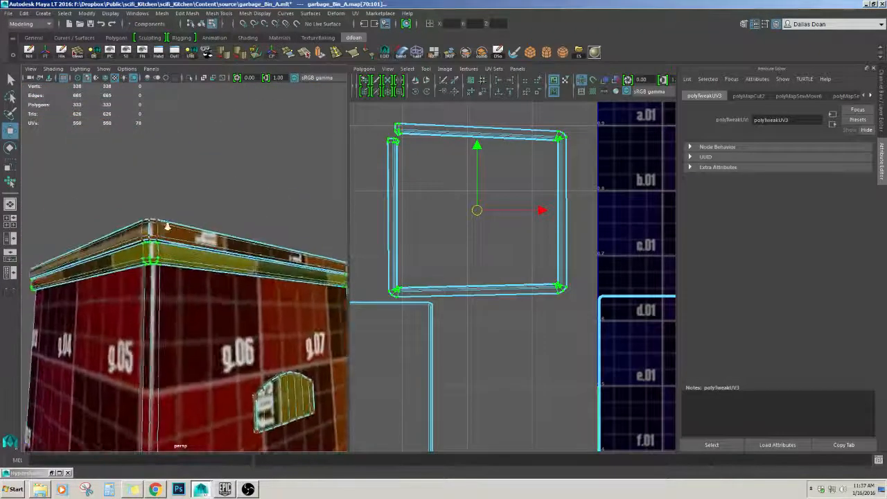
{"action": "right_click_drag", "start_coordinate": [166, 226], "coordinate": [183, 242], "text": "alt"}
{"action": "left_click_drag", "start_coordinate": [183, 242], "coordinate": [188, 218], "text": "alt"}
{"action": "middle_click_drag", "start_coordinate": [188, 218], "coordinate": [216, 305], "text": "alt"}
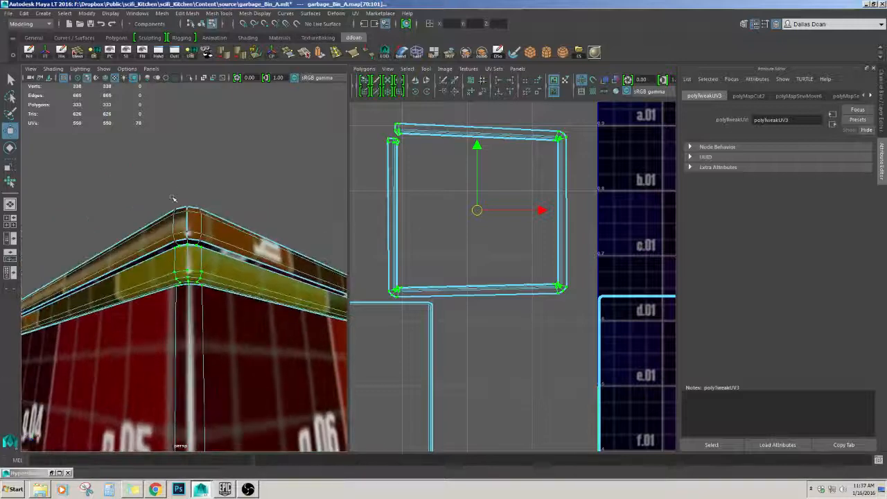
Select the edge loop along the lower bevel of the lid's upper band and Move and Sew its UVs
{"action": "right_click_drag", "start_coordinate": [174, 198], "coordinate": [174, 176]}
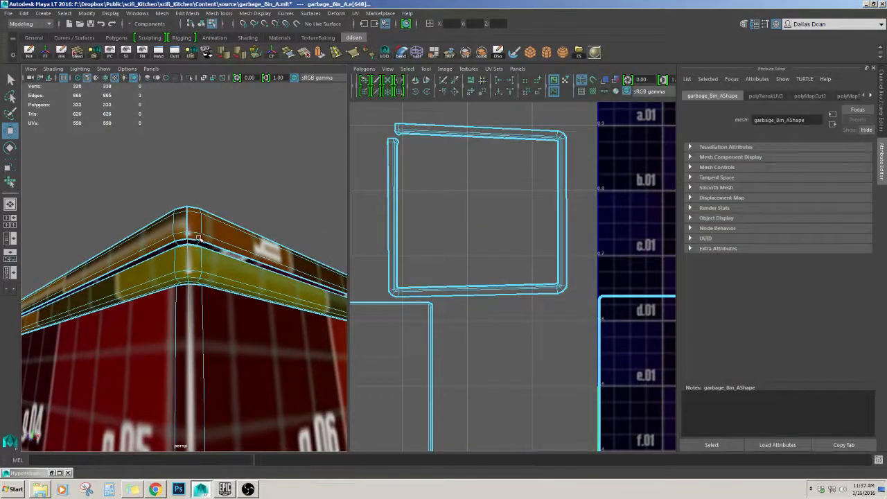
{"action": "right_click_drag", "start_coordinate": [198, 238], "coordinate": [228, 224], "text": "alt"}
{"action": "double_click", "coordinate": [205, 215]}
{"action": "left_click_drag", "start_coordinate": [228, 223], "coordinate": [208, 165], "text": "alt"}
{"action": "right_click_drag", "start_coordinate": [208, 164], "coordinate": [221, 175], "text": "alt"}
{"action": "middle_click_drag", "start_coordinate": [220, 175], "coordinate": [240, 228], "text": "alt"}
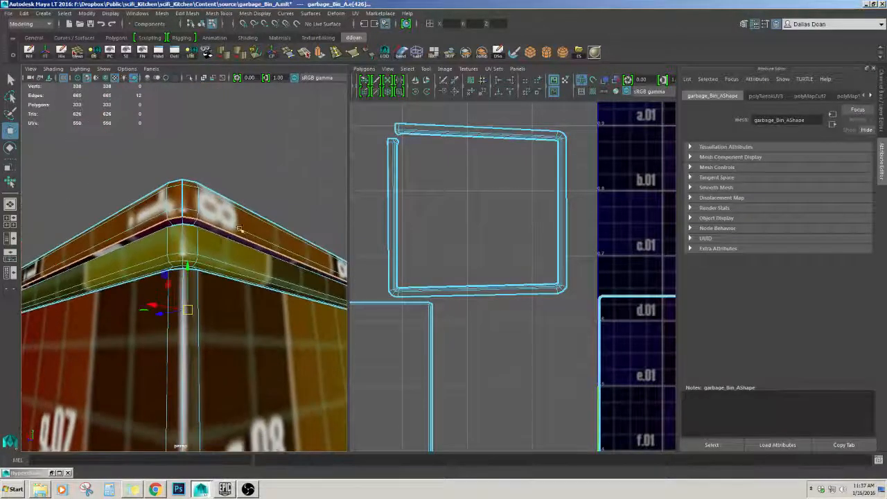
{"action": "key", "text": "shift+s"}
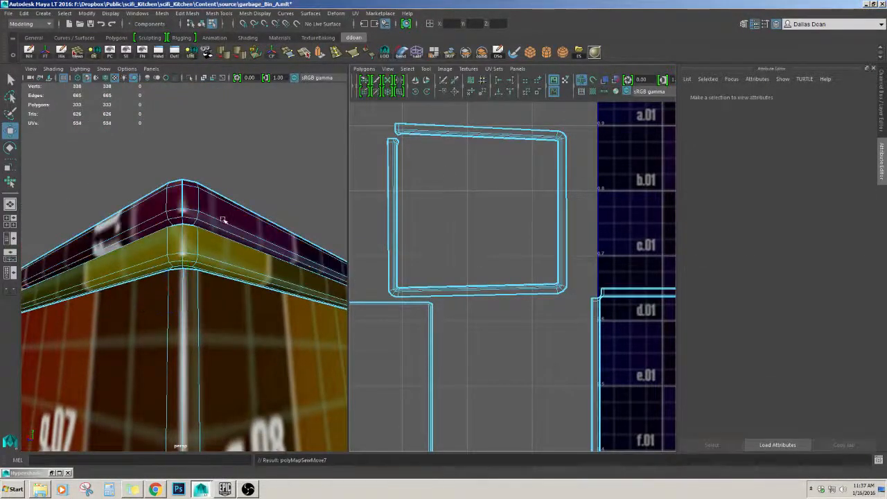
Select the vertical edges at one front and one rear corner of the lid's upper band and Move and Sew their UVs
{"action": "left_click_drag", "start_coordinate": [224, 219], "coordinate": [219, 234], "text": "alt"}
{"action": "left_click", "coordinate": [197, 244]}
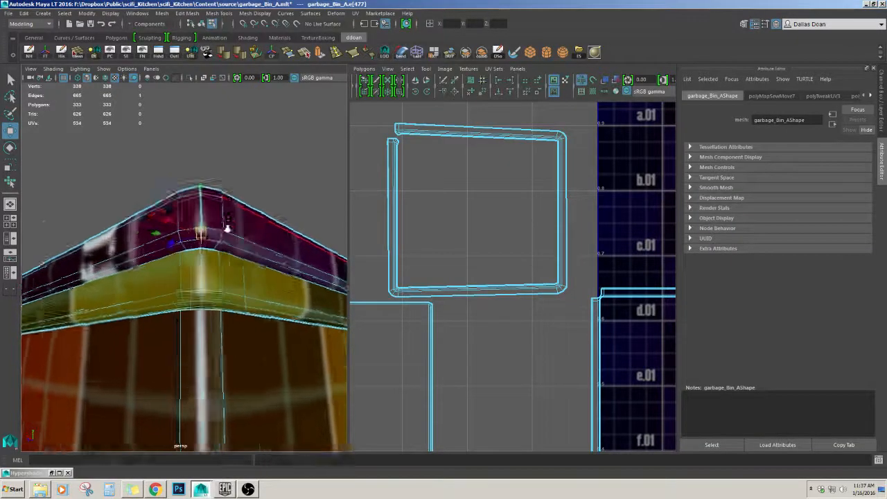
{"action": "right_click_drag", "start_coordinate": [227, 229], "coordinate": [242, 234], "text": "alt"}
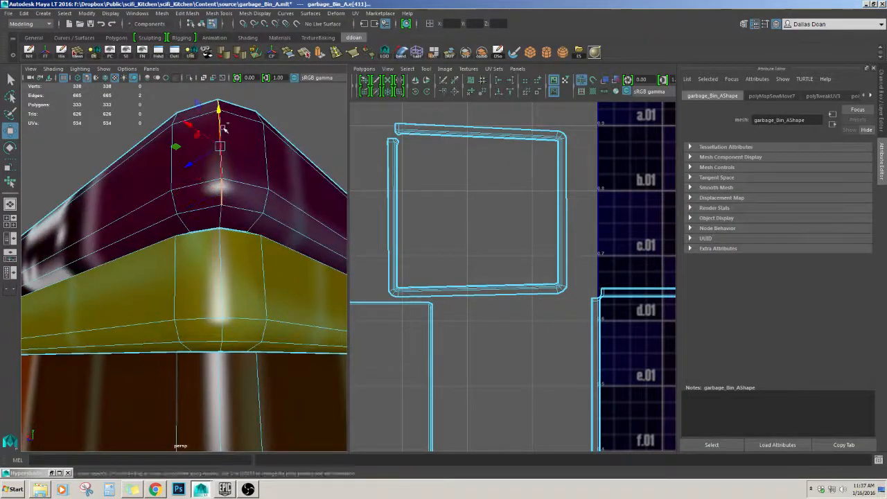
{"action": "right_click_drag", "start_coordinate": [272, 169], "coordinate": [230, 213], "text": "alt"}
{"action": "left_click_drag", "start_coordinate": [229, 213], "coordinate": [125, 208], "text": "alt"}
{"action": "scroll", "coordinate": [217, 251], "scroll_direction": "up", "scroll_amount": 4}
{"action": "scroll", "coordinate": [194, 208], "scroll_direction": "up", "scroll_amount": 5}
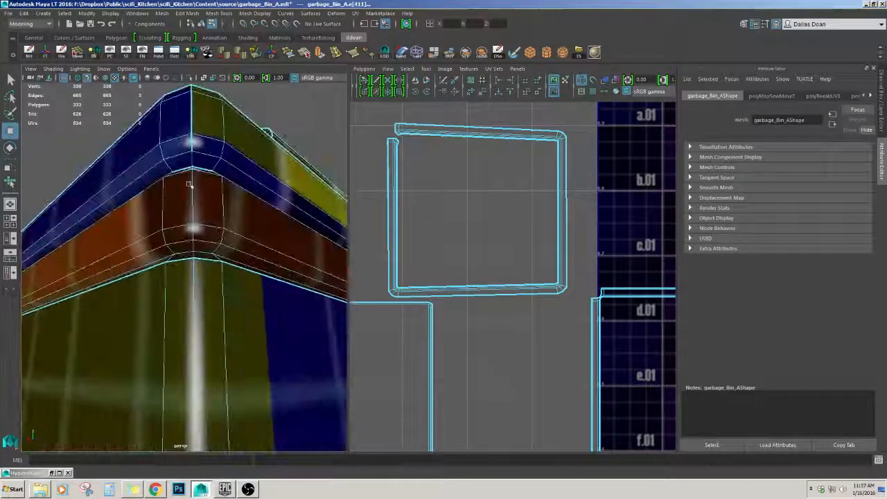
{"action": "left_click", "coordinate": [192, 140], "text": "shift"}
{"action": "left_click_drag", "start_coordinate": [193, 140], "coordinate": [217, 152], "text": "alt"}
{"action": "left_click", "coordinate": [161, 324], "text": "shift"}
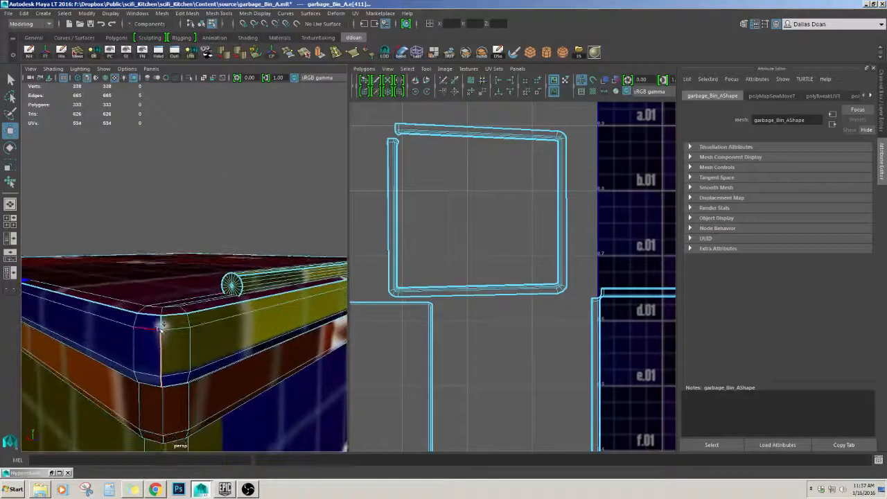
{"action": "right_click_drag", "start_coordinate": [406, 204], "coordinate": [409, 194], "text": "shift"}
{"action": "left_click", "coordinate": [410, 194]}
Select the vertical edges of the upper band at the other rear corner and cut the UVs along them
{"action": "left_click_drag", "start_coordinate": [320, 279], "coordinate": [219, 247], "text": "alt"}
{"action": "scroll", "coordinate": [214, 243], "scroll_direction": "up", "scroll_amount": 4}
{"action": "left_click", "coordinate": [164, 175]}
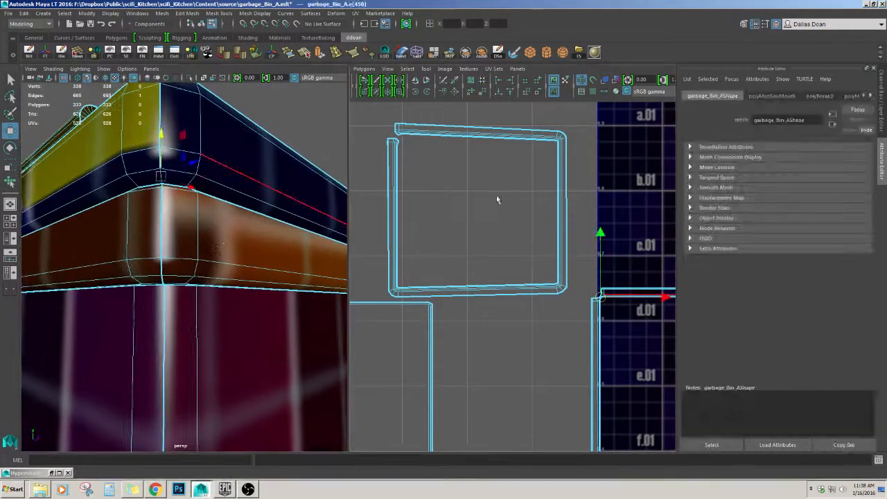
{"action": "right_click_drag", "start_coordinate": [497, 199], "coordinate": [443, 198], "text": "shift"}
Select the vertical edges at the upper band's remaining front corner and Move and Sew their UVs
{"action": "left_click_drag", "start_coordinate": [291, 198], "coordinate": [136, 196], "text": "alt"}
{"action": "scroll", "coordinate": [145, 197], "scroll_direction": "down", "scroll_amount": 6}
{"action": "left_click_drag", "start_coordinate": [194, 199], "coordinate": [228, 201], "text": "alt"}
{"action": "scroll", "coordinate": [227, 201], "scroll_direction": "up", "scroll_amount": 6}
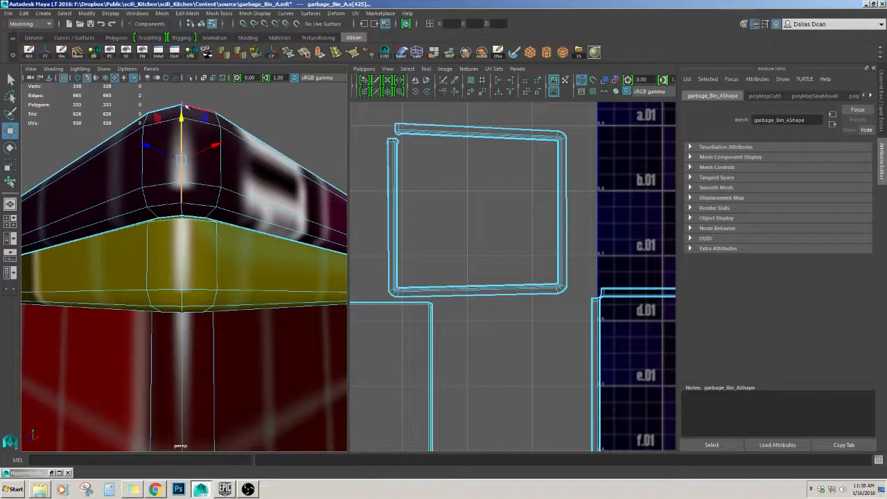
{"action": "key", "text": "f"}
{"action": "scroll", "coordinate": [168, 209], "scroll_direction": "down", "scroll_amount": 2}
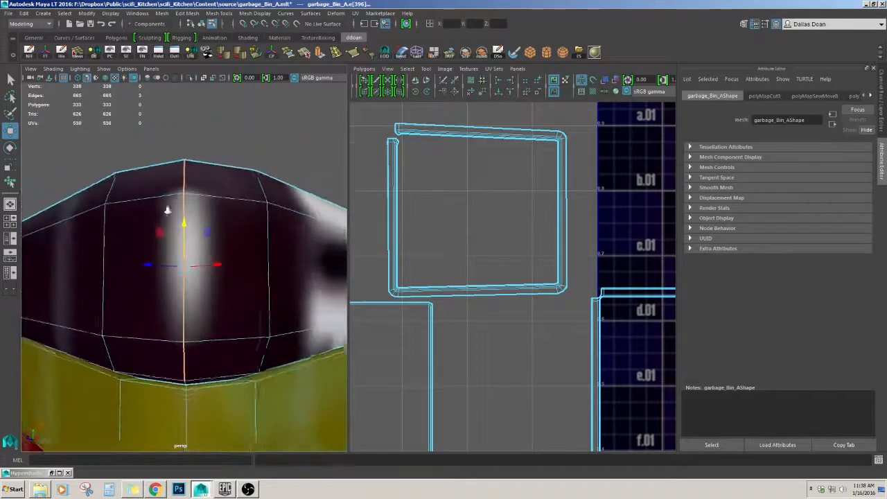
{"action": "left_click_drag", "start_coordinate": [166, 209], "coordinate": [261, 188], "text": "alt"}
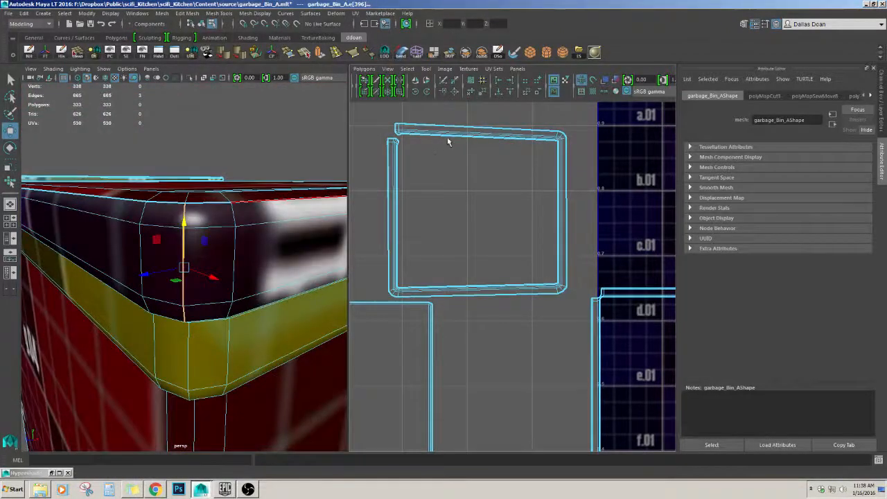
{"action": "left_click", "coordinate": [454, 91]}
Try to move the bin's UV shells down over the template texture
{"action": "scroll", "coordinate": [206, 277], "scroll_direction": "down", "scroll_amount": 5}
{"action": "left_click_drag", "start_coordinate": [206, 277], "coordinate": [225, 255], "text": "alt"}
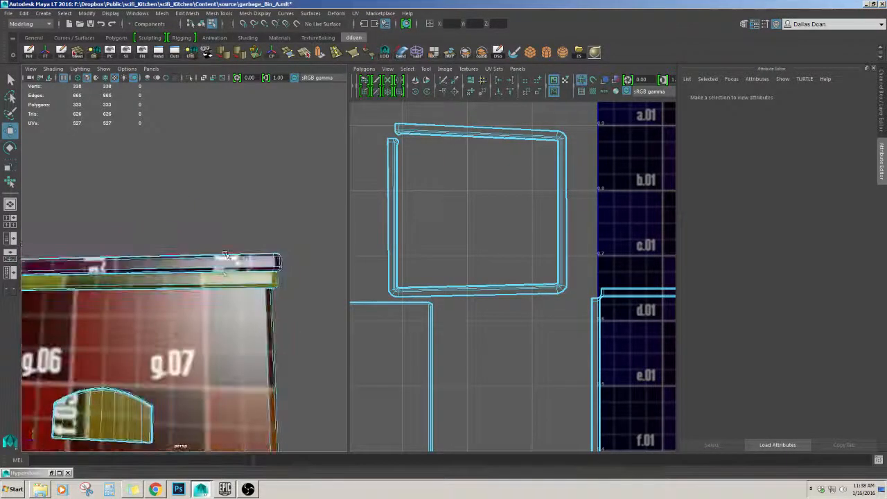
{"action": "left_click", "coordinate": [224, 267]}
{"action": "left_click", "coordinate": [293, 253]}
{"action": "left_click_drag", "start_coordinate": [293, 253], "coordinate": [269, 261]}
{"action": "right_click_drag", "start_coordinate": [607, 228], "coordinate": [481, 327], "text": "alt"}
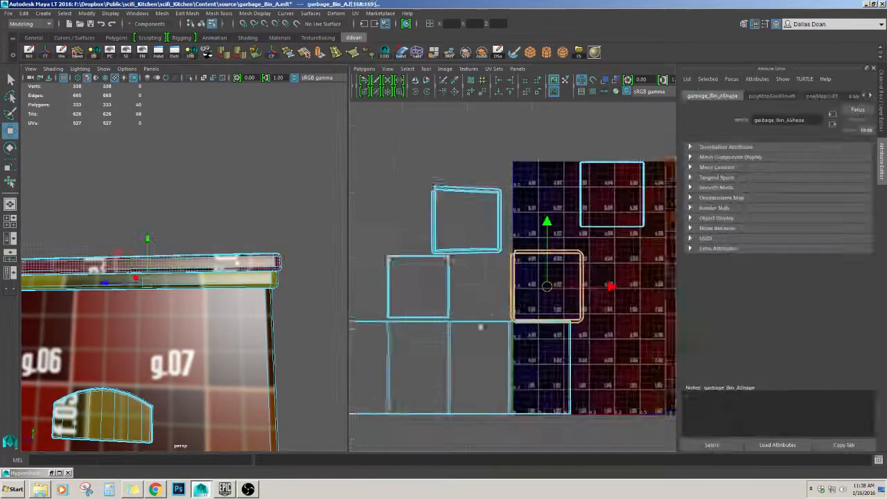
{"action": "middle_click_drag", "start_coordinate": [481, 326], "coordinate": [469, 322], "text": "alt"}
{"action": "key", "text": "ctrl+F12"}
{"action": "left_click_drag", "start_coordinate": [529, 222], "coordinate": [584, 263]}
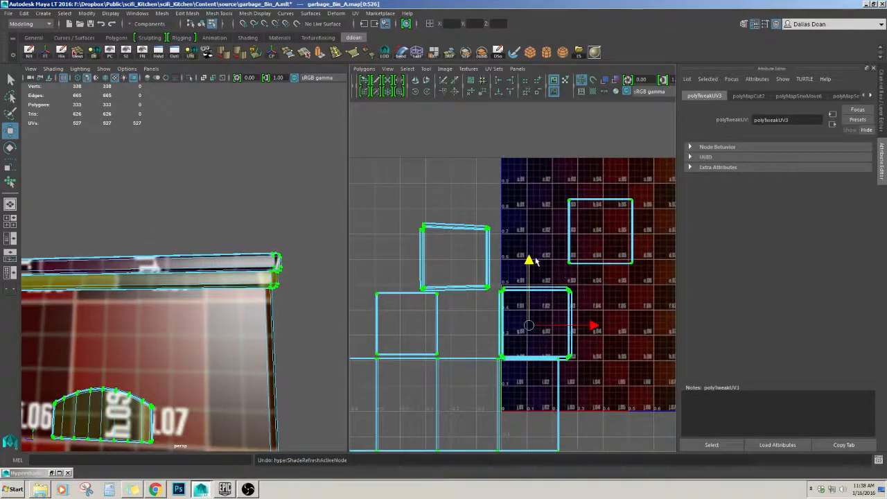
{"action": "middle_click_drag", "start_coordinate": [563, 276], "coordinate": [592, 236]}
Select all UVs of the upper band's shell and unfold it
{"action": "left_click_drag", "start_coordinate": [591, 236], "coordinate": [561, 266]}
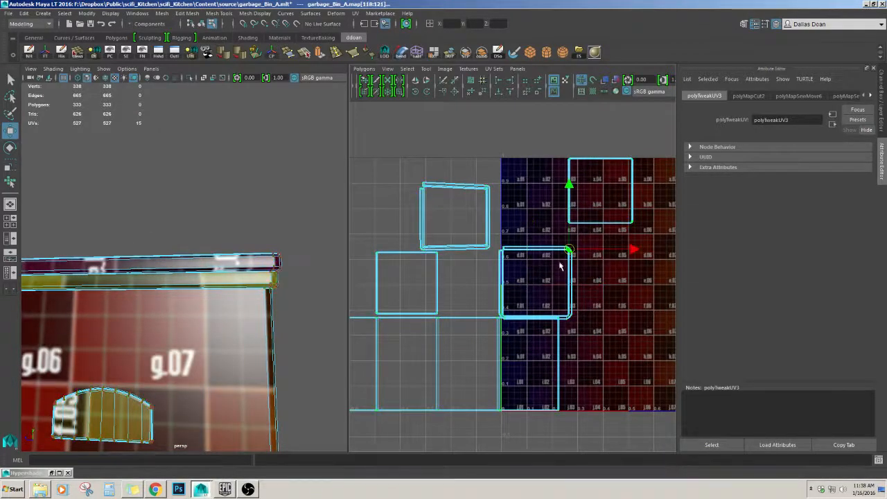
{"action": "key", "text": "shift+f"}
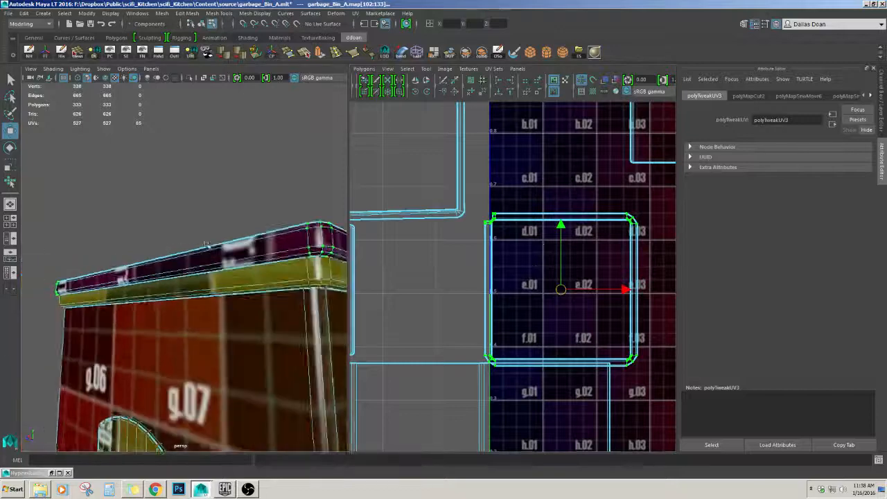
{"action": "right_click_drag", "start_coordinate": [526, 229], "coordinate": [524, 212], "text": "shift"}
{"action": "middle_click_drag", "start_coordinate": [556, 247], "coordinate": [527, 237], "text": "alt"}
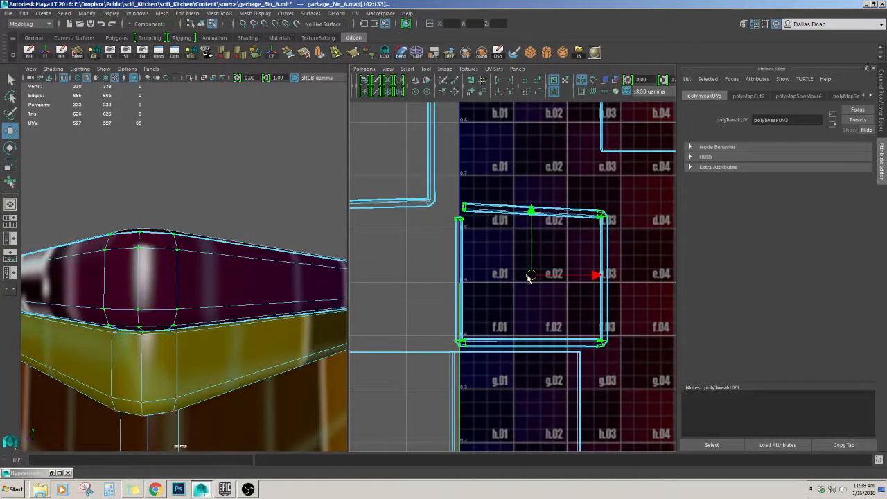
{"action": "right_click_drag", "start_coordinate": [440, 355], "coordinate": [438, 354], "text": "shift"}
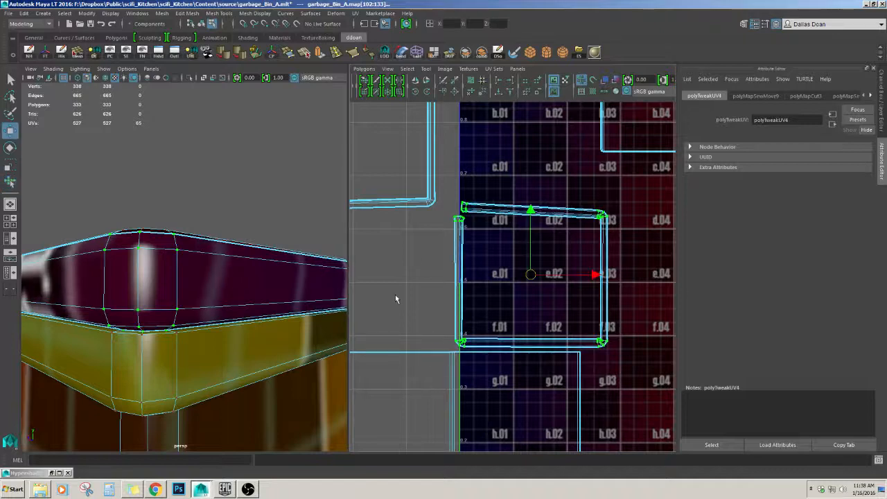
{"action": "key", "text": "shift+f"}
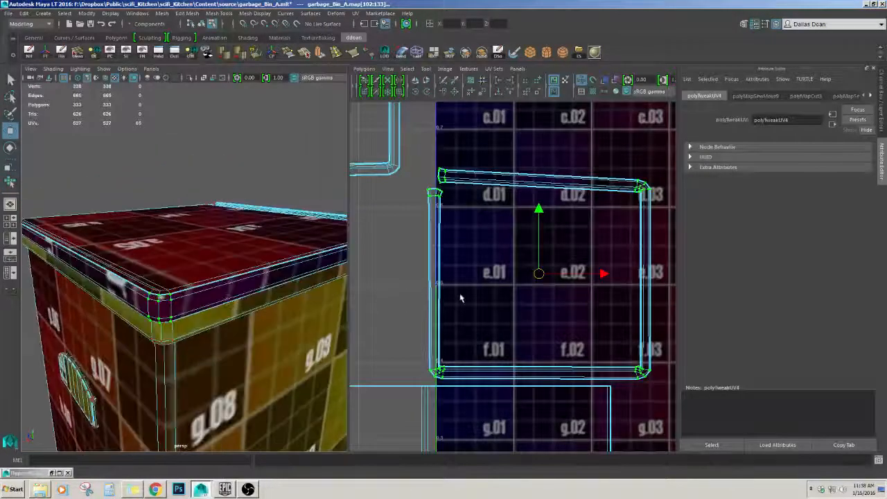
Repeat the unfold on the upper band's shell and undo it
{"action": "middle_click_drag", "start_coordinate": [479, 263], "coordinate": [449, 269], "text": "alt"}
{"action": "right_click_drag", "start_coordinate": [439, 269], "coordinate": [501, 244], "text": "alt"}
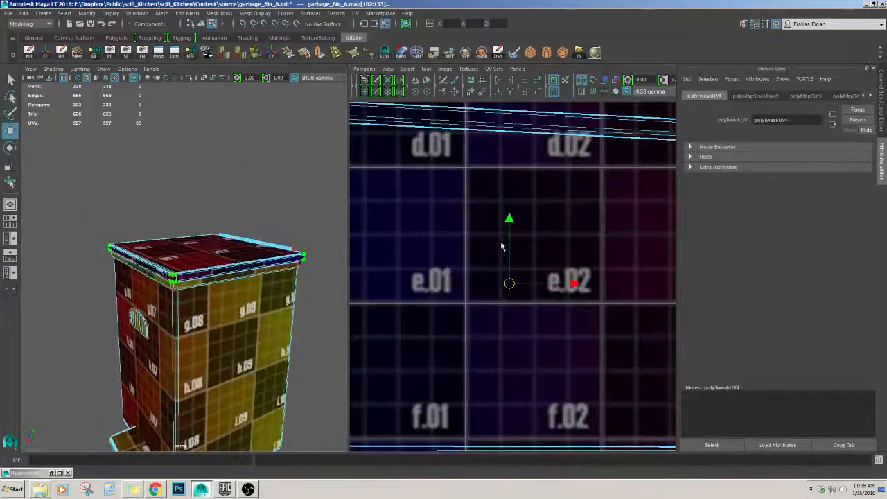
{"action": "middle_click_drag", "start_coordinate": [501, 244], "coordinate": [442, 245], "text": "alt"}
{"action": "key", "text": "g"}
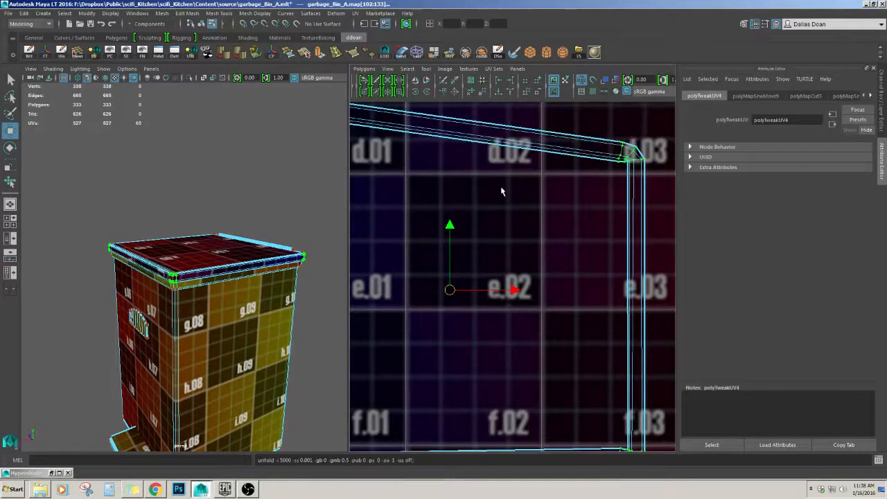
{"action": "key", "text": "ctrl+z"}
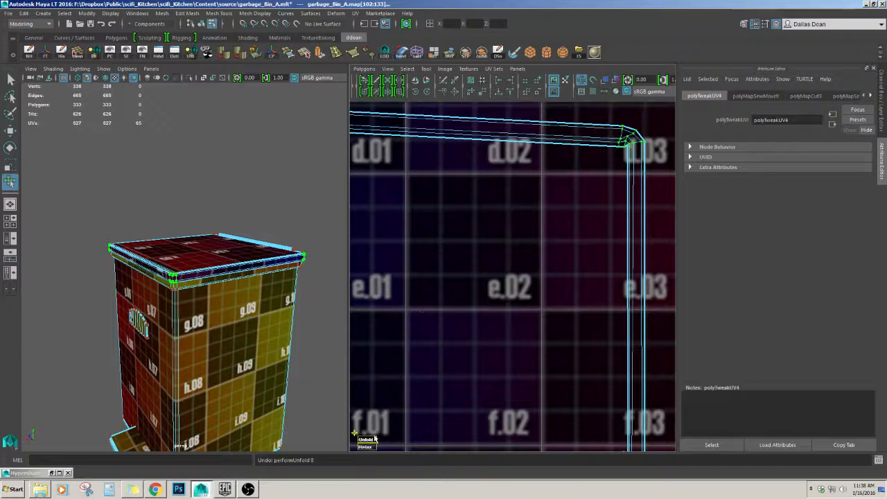
Relax the upper band's selected UVs slightly with the Smooth UV tool's Unfold handle
{"action": "left_click_drag", "start_coordinate": [374, 437], "coordinate": [396, 437]}
{"action": "key", "text": "w"}
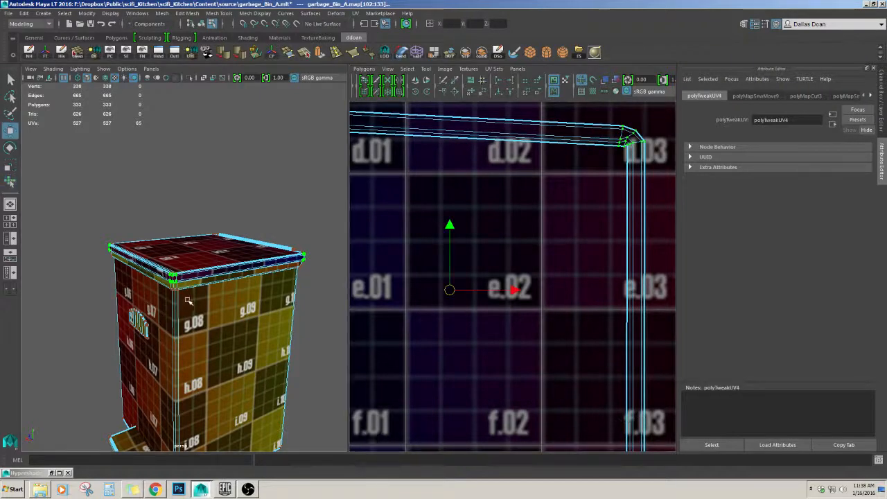
Examine the template texture on the lid's upper band around the bin's corners
{"action": "right_click_drag", "start_coordinate": [165, 309], "coordinate": [187, 285], "text": "alt"}
{"action": "left_click_drag", "start_coordinate": [186, 285], "coordinate": [171, 267], "text": "alt"}
{"action": "right_click_drag", "start_coordinate": [170, 268], "coordinate": [185, 278], "text": "alt"}
{"action": "left_click_drag", "start_coordinate": [185, 277], "coordinate": [171, 278], "text": "alt"}
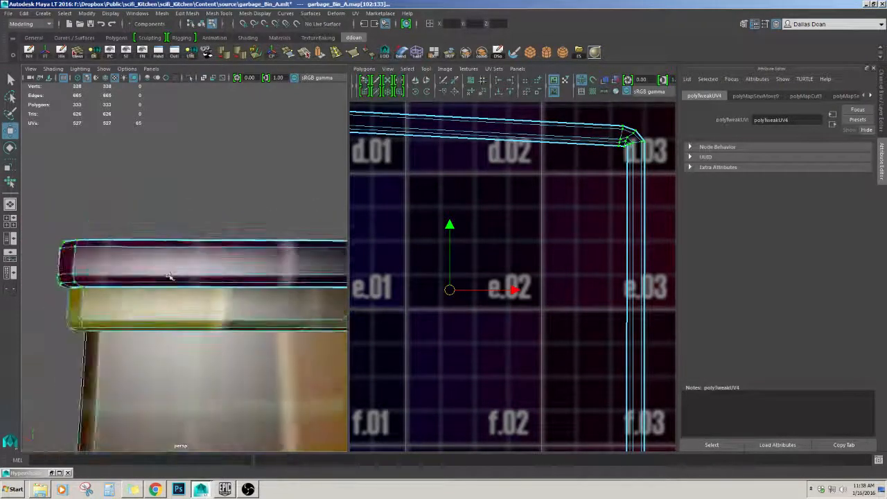
{"action": "middle_click_drag", "start_coordinate": [171, 277], "coordinate": [145, 259], "text": "alt"}
{"action": "right_click_drag", "start_coordinate": [145, 259], "coordinate": [204, 263], "text": "alt"}
{"action": "left_click_drag", "start_coordinate": [204, 263], "coordinate": [184, 262], "text": "alt"}
{"action": "right_click_drag", "start_coordinate": [184, 263], "coordinate": [130, 258], "text": "alt"}
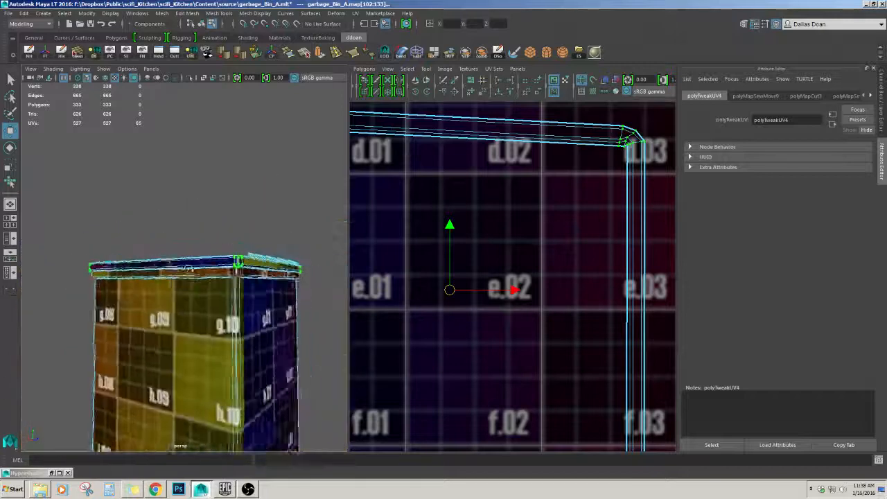
{"action": "left_click_drag", "start_coordinate": [130, 258], "coordinate": [148, 277], "text": "alt"}
{"action": "right_click_drag", "start_coordinate": [545, 263], "coordinate": [497, 273], "text": "alt"}
{"action": "middle_click_drag", "start_coordinate": [496, 273], "coordinate": [635, 335], "text": "alt"}
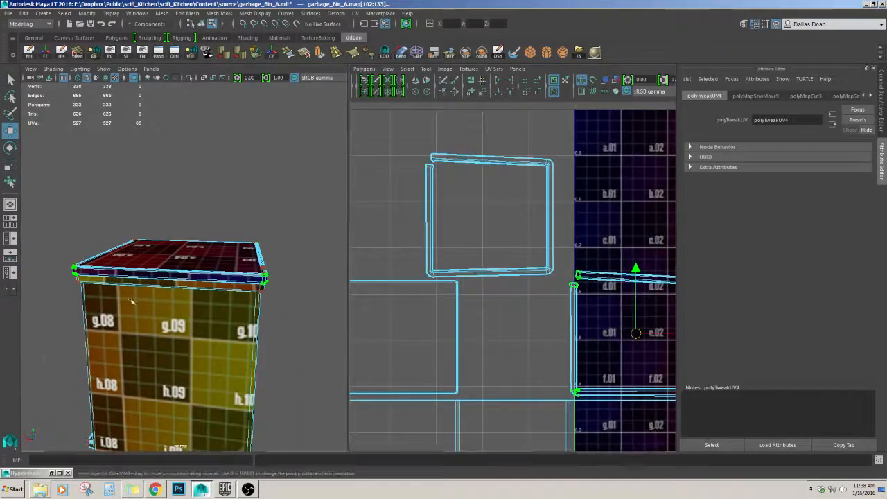
{"action": "left_click_drag", "start_coordinate": [131, 300], "coordinate": [174, 288], "text": "alt"}
{"action": "right_click_drag", "start_coordinate": [175, 288], "coordinate": [221, 283], "text": "alt"}
{"action": "middle_click_drag", "start_coordinate": [220, 282], "coordinate": [181, 270], "text": "alt"}
{"action": "left_click_drag", "start_coordinate": [182, 269], "coordinate": [173, 268], "text": "alt"}
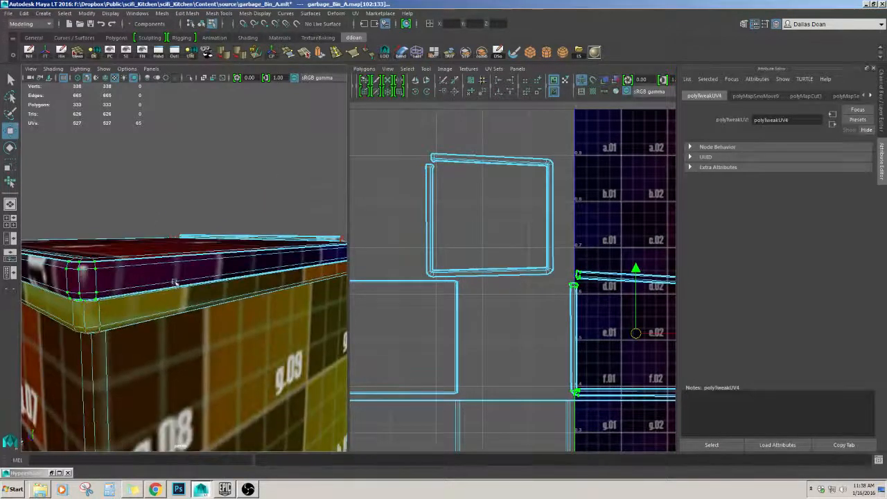
Select all faces of the lid's lower band and bring their UV shell into view
{"action": "key", "text": "F11"}
{"action": "double_click", "coordinate": [106, 315]}
{"action": "middle_click_drag", "start_coordinate": [632, 232], "coordinate": [674, 259], "text": "alt"}
{"action": "mouse_move", "coordinate": [534, 258]}
{"action": "right_mouse_down", "text": "alt"}
{"action": "mouse_move", "coordinate": [584, 262]}
{"action": "mouse_move", "coordinate": [537, 260]}
{"action": "right_mouse_up", "text": "alt"}
Compare the template texture on the lower band with the bin's sides and with the band's UV shell
{"action": "mouse_move", "coordinate": [194, 262]}
{"action": "left_mouse_down", "text": "alt"}
{"action": "mouse_move", "coordinate": [210, 260]}
{"action": "mouse_move", "coordinate": [194, 274]}
{"action": "left_mouse_up", "text": "alt"}
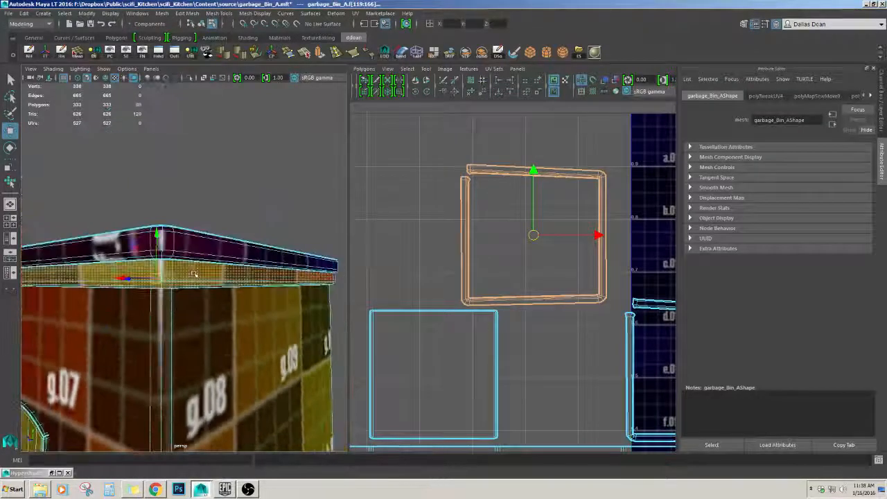
{"action": "right_click_drag", "start_coordinate": [194, 275], "coordinate": [239, 277], "text": "alt"}
{"action": "left_click_drag", "start_coordinate": [239, 277], "coordinate": [218, 304], "text": "alt"}
{"action": "middle_click_drag", "start_coordinate": [412, 270], "coordinate": [405, 263], "text": "alt"}
{"action": "right_click_drag", "start_coordinate": [294, 257], "coordinate": [294, 239], "text": "alt"}
{"action": "left_click_drag", "start_coordinate": [295, 239], "coordinate": [343, 228], "text": "alt"}
{"action": "right_click_drag", "start_coordinate": [343, 228], "coordinate": [288, 220], "text": "alt"}
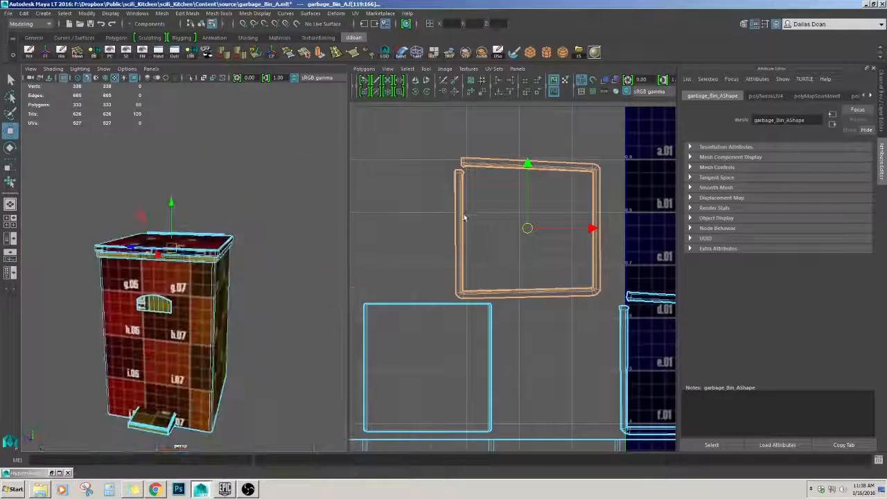
{"action": "right_click_drag", "start_coordinate": [464, 218], "coordinate": [490, 219], "text": "alt"}
{"action": "left_click_drag", "start_coordinate": [226, 273], "coordinate": [154, 255], "text": "alt"}
{"action": "middle_click_drag", "start_coordinate": [483, 225], "coordinate": [458, 223], "text": "alt"}
{"action": "right_click_drag", "start_coordinate": [459, 223], "coordinate": [473, 229], "text": "alt"}
{"action": "middle_click_drag", "start_coordinate": [472, 228], "coordinate": [496, 256], "text": "alt"}
{"action": "left_click_drag", "start_coordinate": [268, 237], "coordinate": [259, 259], "text": "alt"}
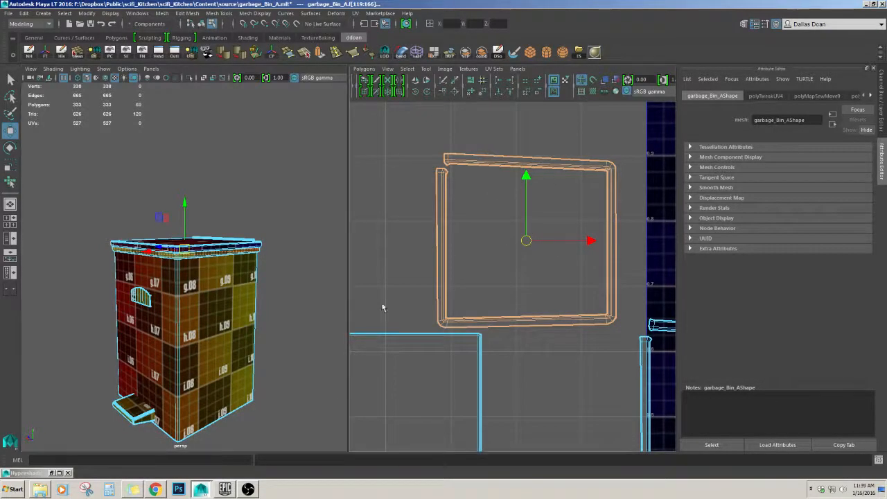
{"action": "right_click_drag", "start_coordinate": [196, 260], "coordinate": [283, 267], "text": "alt"}
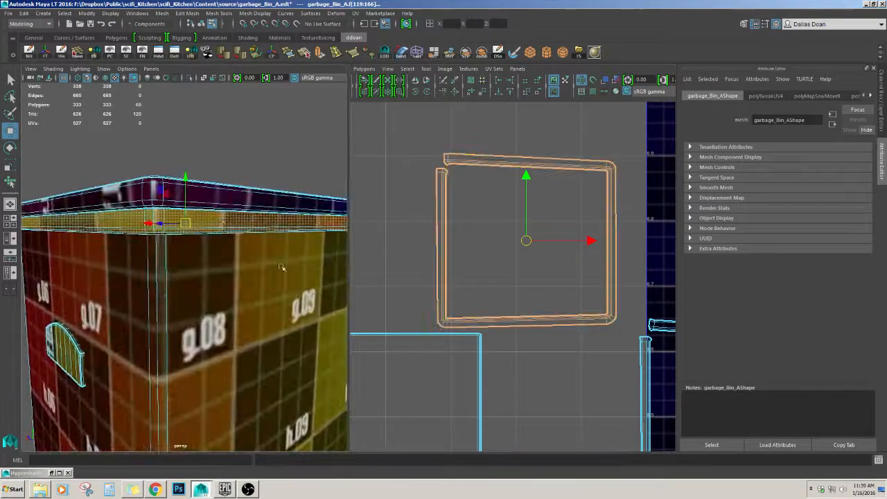
{"action": "middle_click_drag", "start_coordinate": [511, 229], "coordinate": [487, 251], "text": "alt"}
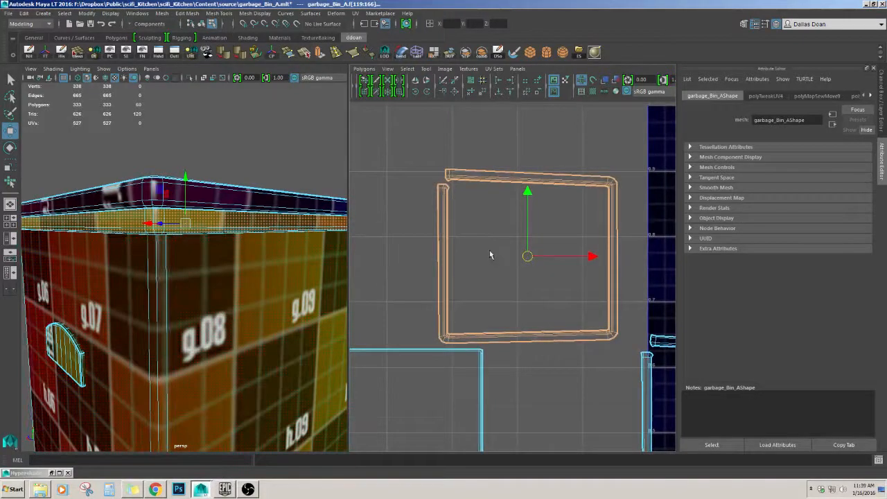
Unitize the UVs of the lower band's faces and select the edges shared between those faces
{"action": "right_click_drag", "start_coordinate": [462, 202], "coordinate": [510, 251], "text": "shift"}
{"action": "middle_click_drag", "start_coordinate": [534, 231], "coordinate": [360, 228], "text": "alt"}
{"action": "right_click_drag", "start_coordinate": [610, 274], "coordinate": [433, 267], "text": "alt"}
Deselect the lower band's vertical edges at one rear corner and Move and Sew the UVs along the remaining selected edges
{"action": "middle_click_drag", "start_coordinate": [201, 251], "coordinate": [228, 256], "text": "alt"}
{"action": "right_click_drag", "start_coordinate": [229, 256], "coordinate": [214, 201], "text": "alt"}
{"action": "right_click_drag", "start_coordinate": [215, 201], "coordinate": [234, 225], "text": "alt"}
{"action": "left_click_drag", "start_coordinate": [232, 233], "coordinate": [298, 246], "text": "alt"}
{"action": "right_click_drag", "start_coordinate": [298, 246], "coordinate": [222, 251], "text": "alt"}
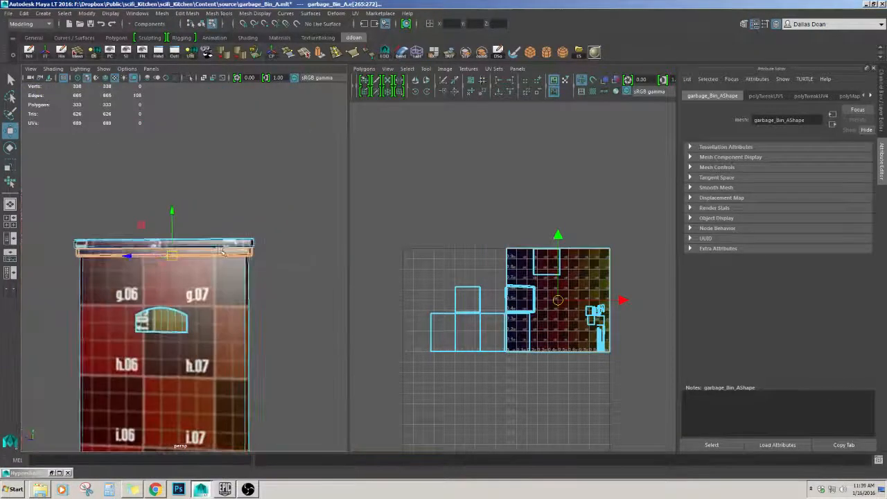
{"action": "left_click_drag", "start_coordinate": [222, 251], "coordinate": [308, 245], "text": "alt"}
{"action": "right_click_drag", "start_coordinate": [212, 239], "coordinate": [268, 247], "text": "alt"}
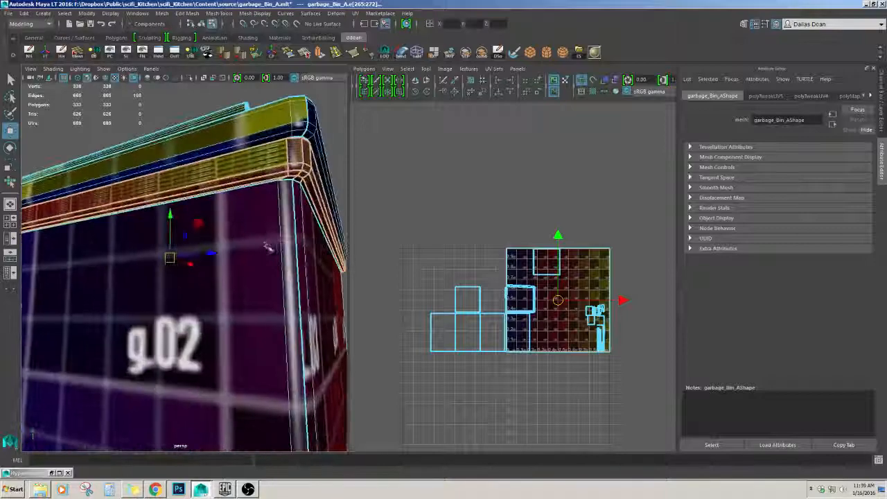
{"action": "middle_click_drag", "start_coordinate": [269, 248], "coordinate": [238, 265], "text": "alt"}
{"action": "right_click_drag", "start_coordinate": [237, 265], "coordinate": [259, 268], "text": "alt"}
{"action": "left_click_drag", "start_coordinate": [259, 267], "coordinate": [256, 266], "text": "alt"}
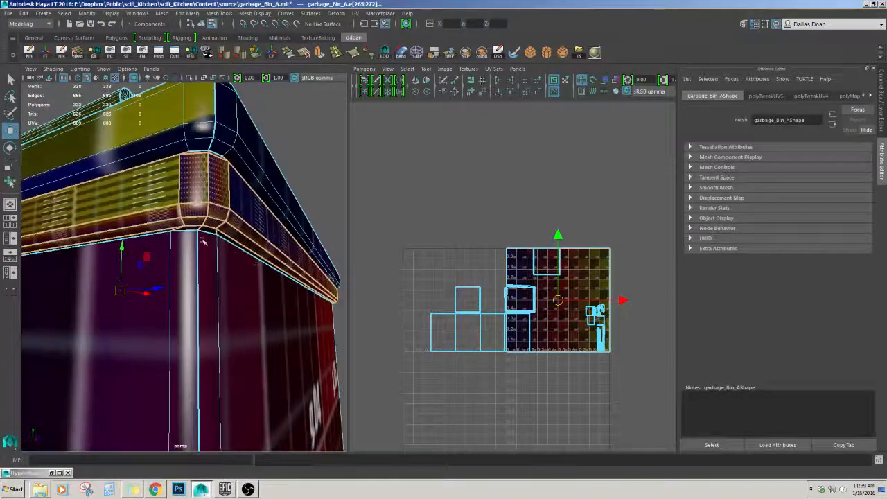
{"action": "left_click_drag", "start_coordinate": [202, 240], "coordinate": [215, 252], "text": "alt"}
{"action": "left_click_drag", "start_coordinate": [245, 122], "coordinate": [143, 366], "text": "alt"}
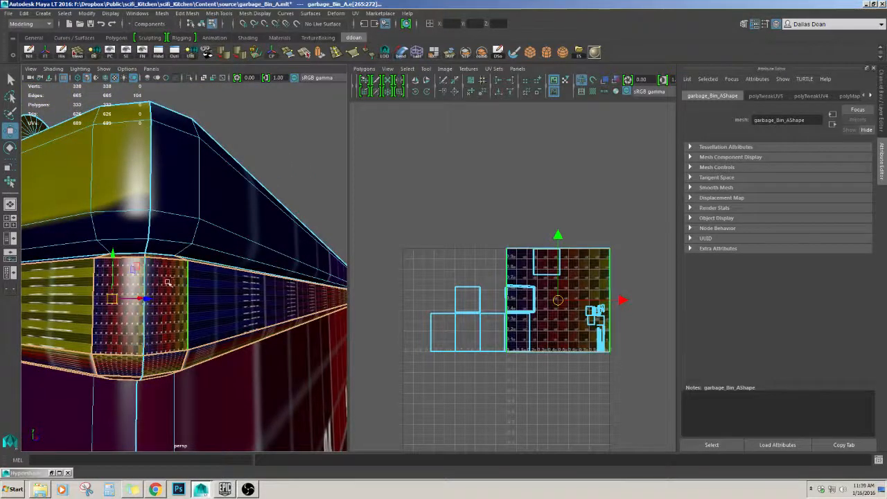
{"action": "scroll", "coordinate": [168, 280], "scroll_direction": "up", "scroll_amount": 2}
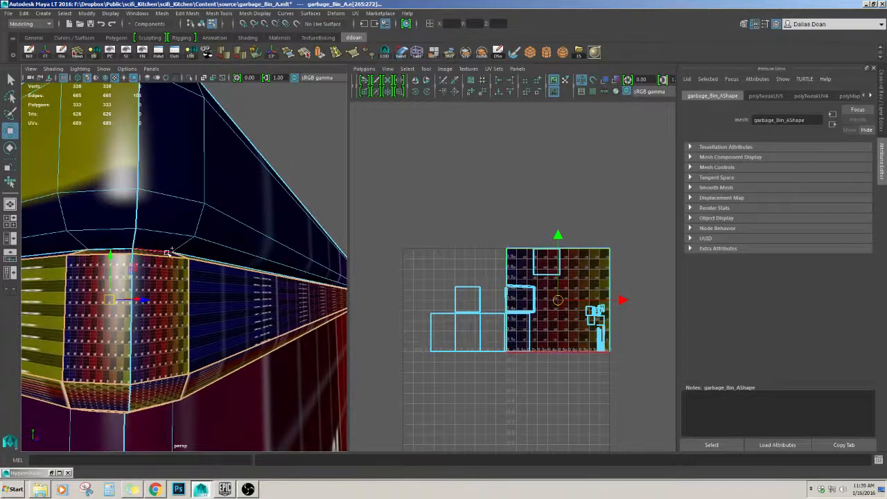
{"action": "left_click", "coordinate": [508, 225]}
{"action": "scroll", "coordinate": [474, 271], "scroll_direction": "down", "scroll_amount": 5}
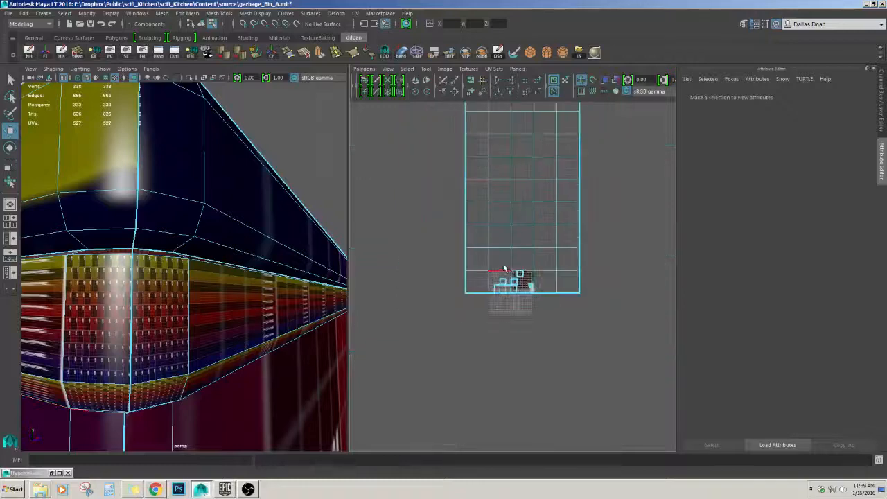
Select all UVs of the lower band's sewn grid shell by growing the selection from one UV
{"action": "left_click", "coordinate": [486, 255]}
{"action": "key", "text": "shift+period"}
{"action": "key", "text": "shift+period"}
{"action": "key", "text": "shift+period"}
{"action": "key", "text": "shift+period"}
{"action": "key", "text": "shift+period"}
{"action": "key", "text": "shift+period"}
{"action": "key", "text": "shift+period"}
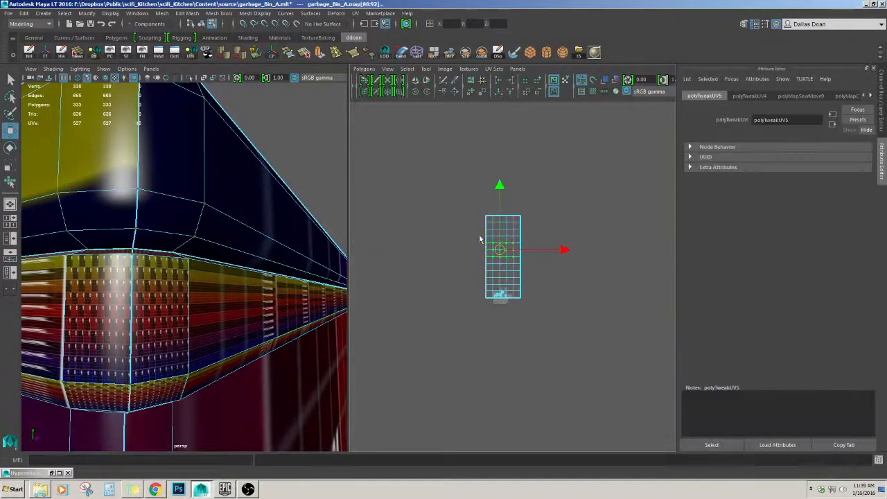
Unfold the selected lower band UVs with unselected UVs pinned and the Vertical constraint
{"action": "scroll", "coordinate": [497, 291], "scroll_direction": "up", "scroll_amount": 7}
{"action": "middle_click_drag", "start_coordinate": [454, 273], "coordinate": [501, 319], "text": "alt"}
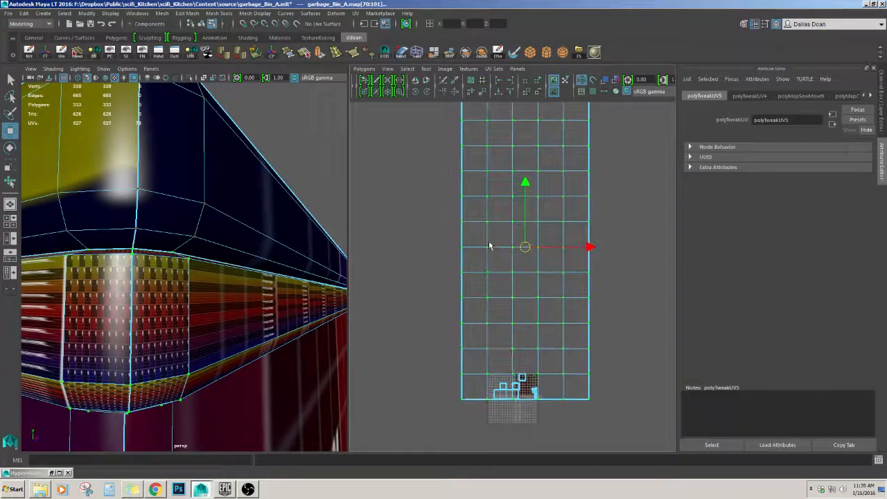
{"action": "scroll", "coordinate": [491, 248], "scroll_direction": "down", "scroll_amount": 3}
{"action": "middle_click_drag", "start_coordinate": [492, 258], "coordinate": [490, 279], "text": "alt"}
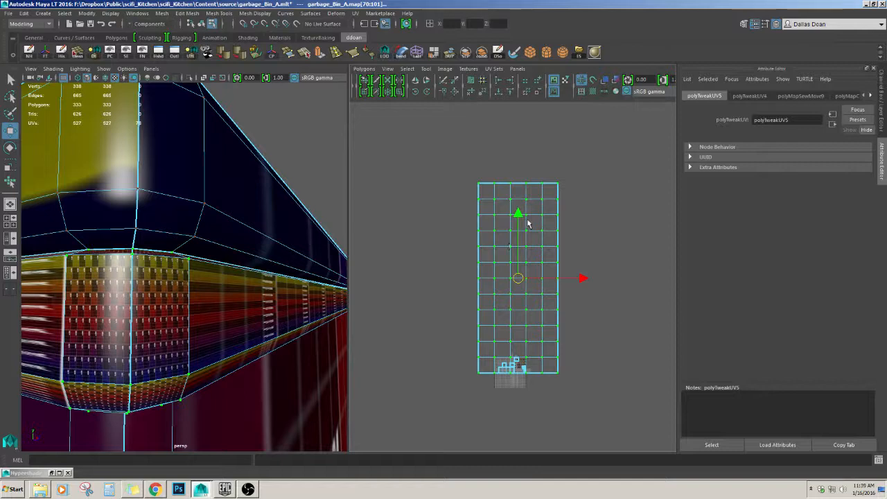
{"action": "scroll", "coordinate": [182, 411], "scroll_direction": "down", "scroll_amount": 2}
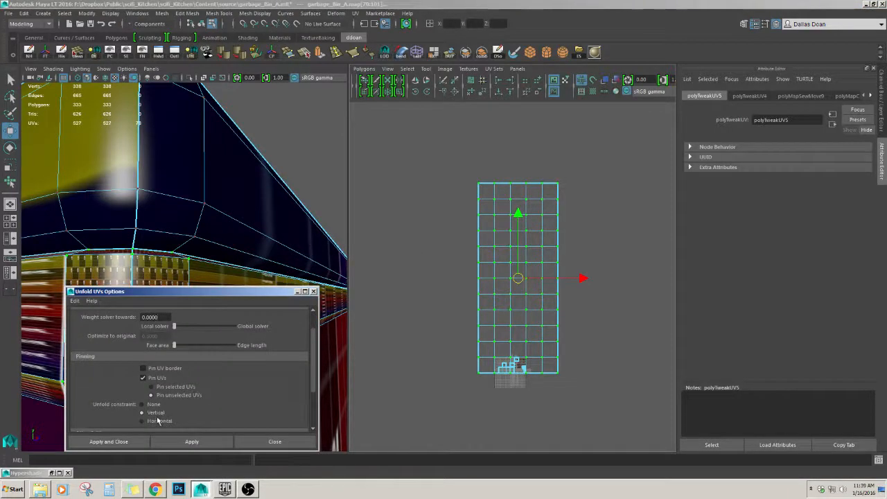
{"action": "left_click", "coordinate": [187, 441]}
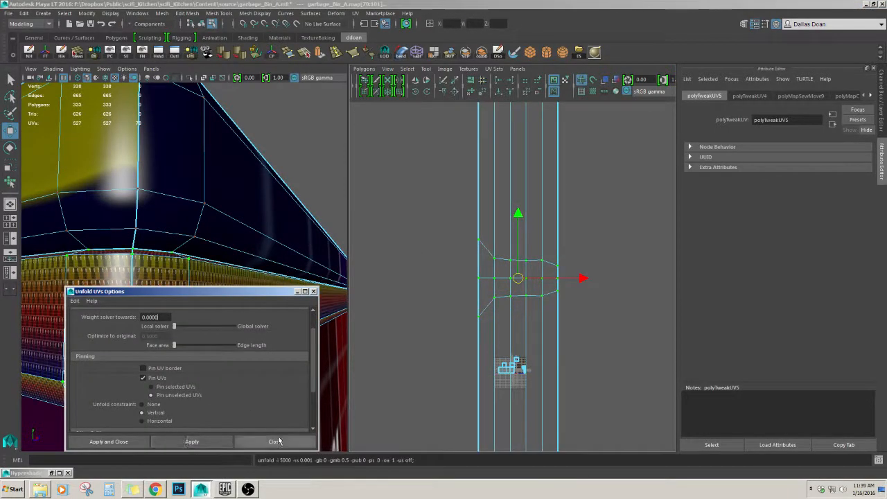
Unfold the lower band's UVs with the Horizontal constraint, undo that unfold, and apply it again
{"action": "left_click", "coordinate": [207, 440]}
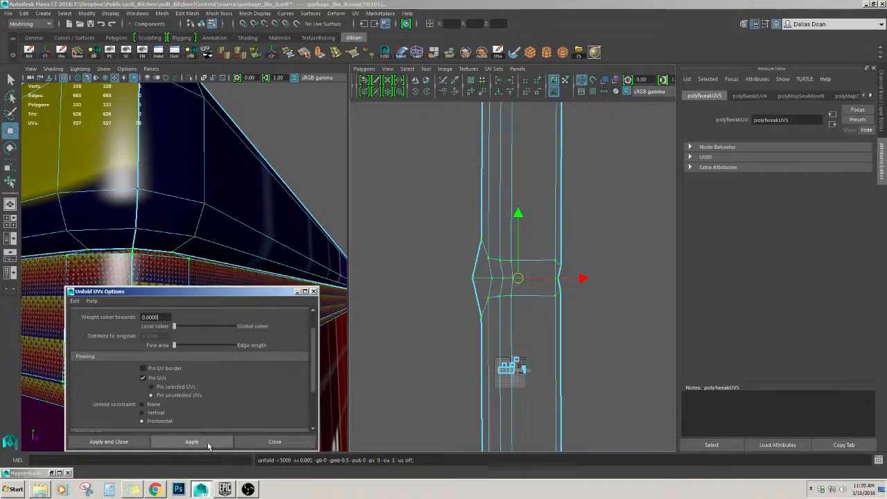
{"action": "key", "text": "ctrl+z"}
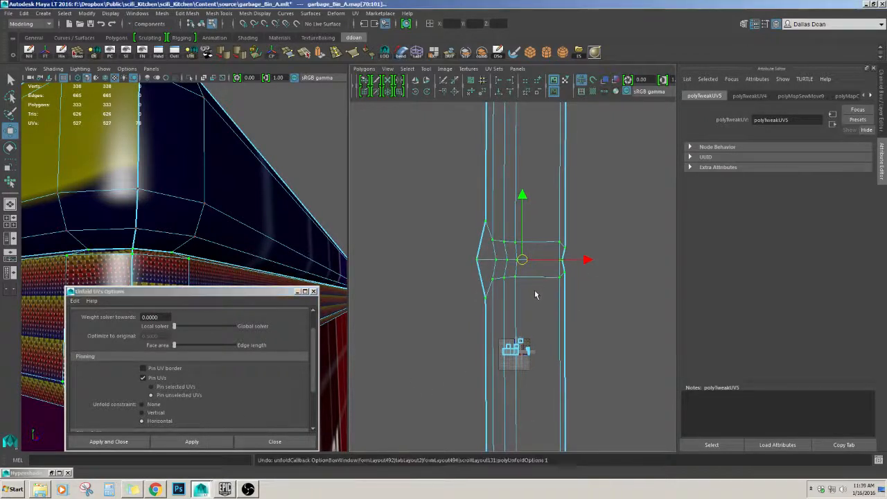
{"action": "right_click_drag", "start_coordinate": [448, 323], "coordinate": [371, 297], "text": "alt"}
{"action": "right_click_drag", "start_coordinate": [476, 273], "coordinate": [452, 281], "text": "alt"}
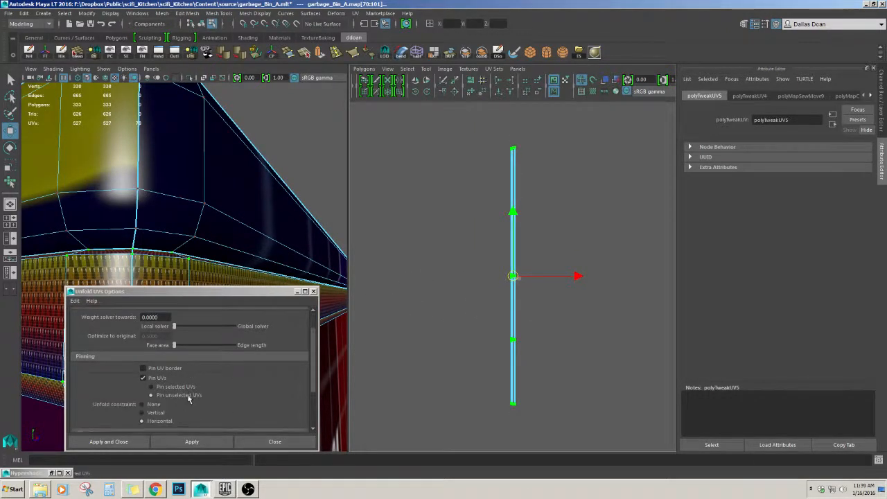
{"action": "scroll", "coordinate": [188, 396], "scroll_direction": "down", "scroll_amount": 2}
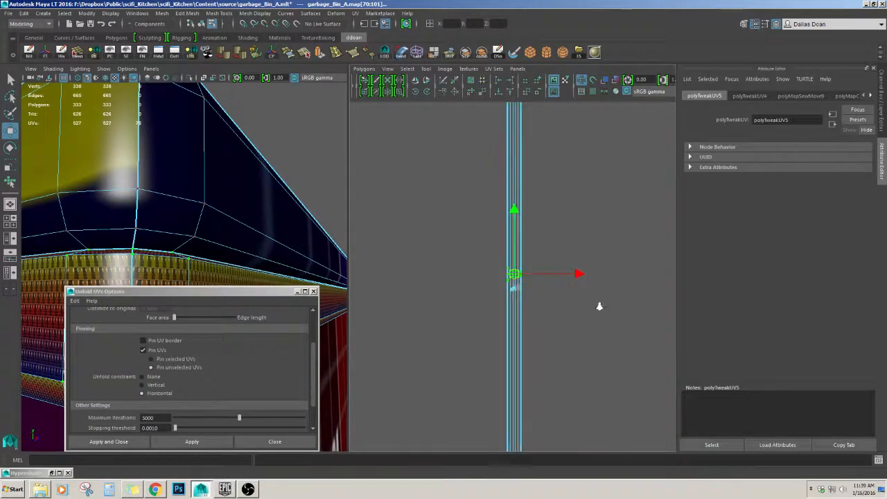
{"action": "left_click", "coordinate": [200, 442]}
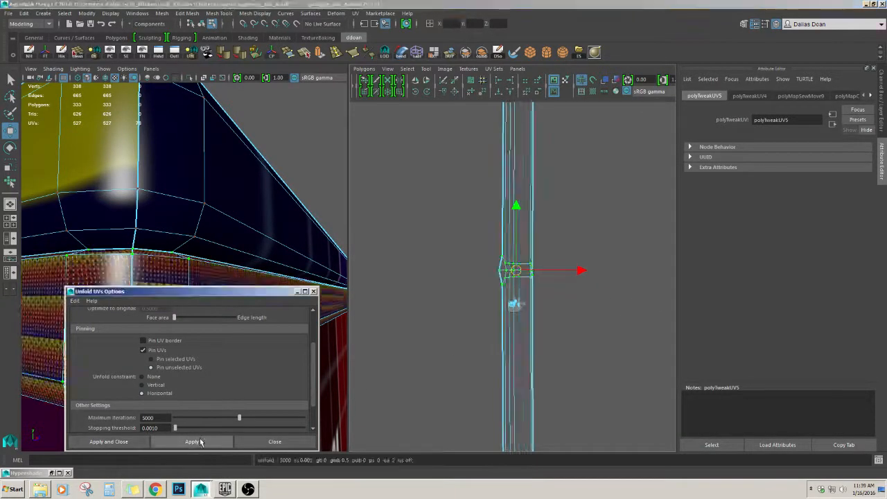
{"action": "left_click", "coordinate": [278, 442]}
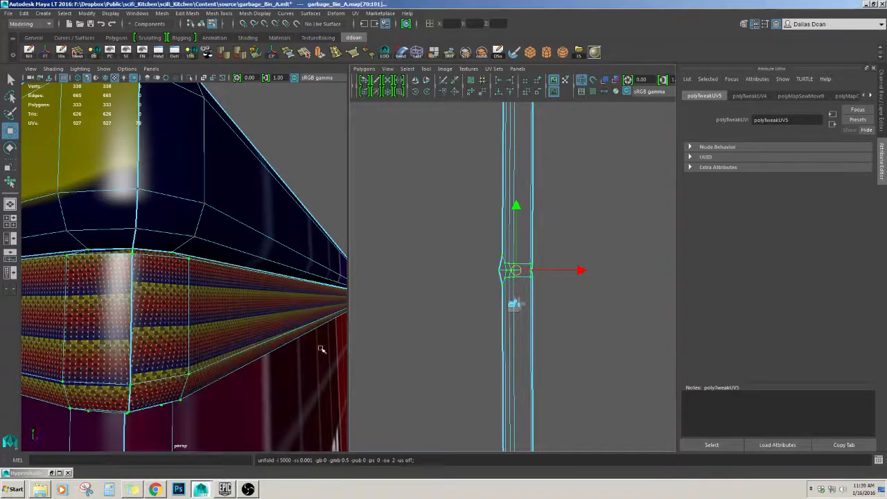
Try scaling the lower band's unfolded UV shell uniformly and undo the scaling
{"action": "scroll", "coordinate": [280, 322], "scroll_direction": "down", "scroll_amount": 5}
{"action": "key", "text": "r"}
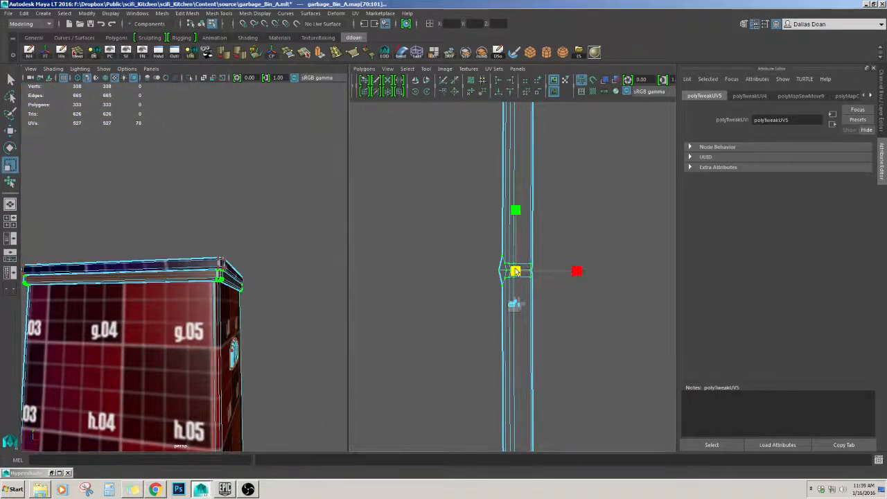
{"action": "left_click_drag", "start_coordinate": [516, 271], "coordinate": [459, 297]}
{"action": "key", "text": "ctrl+z"}
Undo the unfolding, sewing and unitizing of the lower band's UVs back to the selection of its faces
{"action": "scroll", "coordinate": [204, 289], "scroll_direction": "up", "scroll_amount": 5}
{"action": "right_click_drag", "start_coordinate": [204, 290], "coordinate": [146, 293], "text": "alt"}
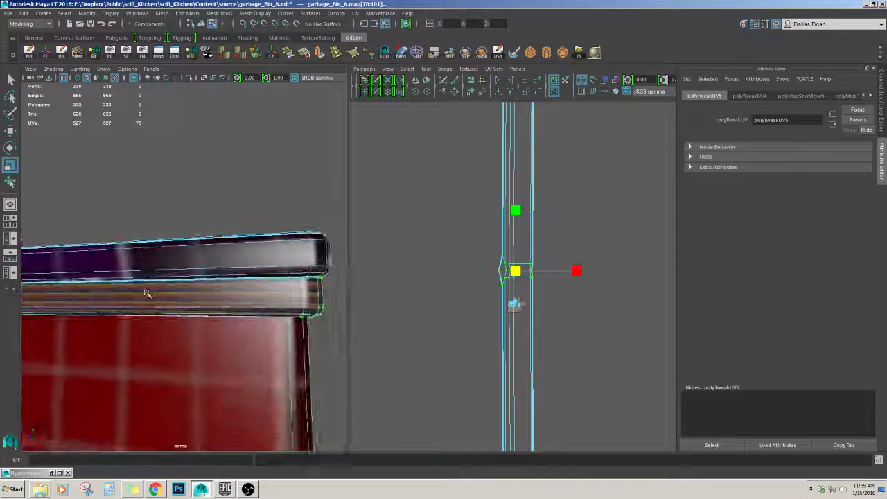
{"action": "left_click_drag", "start_coordinate": [146, 293], "coordinate": [179, 292], "text": "alt"}
{"action": "key", "text": "ctrl+z"}
{"action": "key", "text": "ctrl+z"}
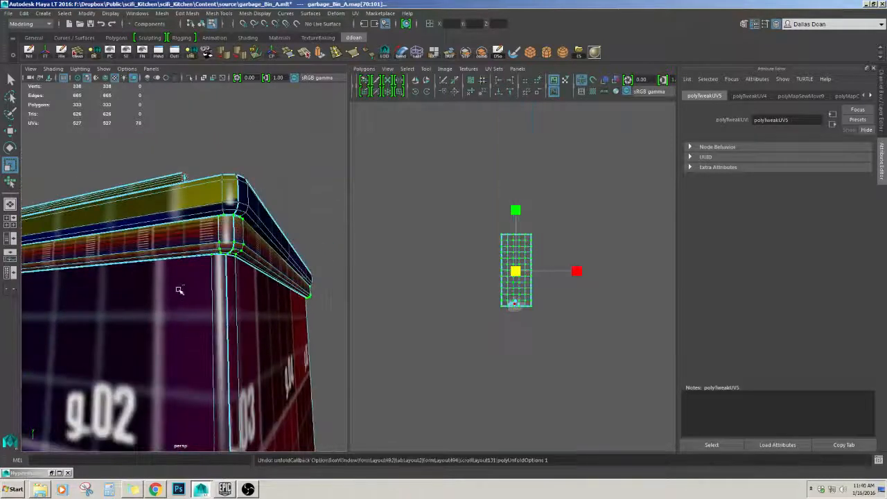
{"action": "key", "text": "ctrl+z"}
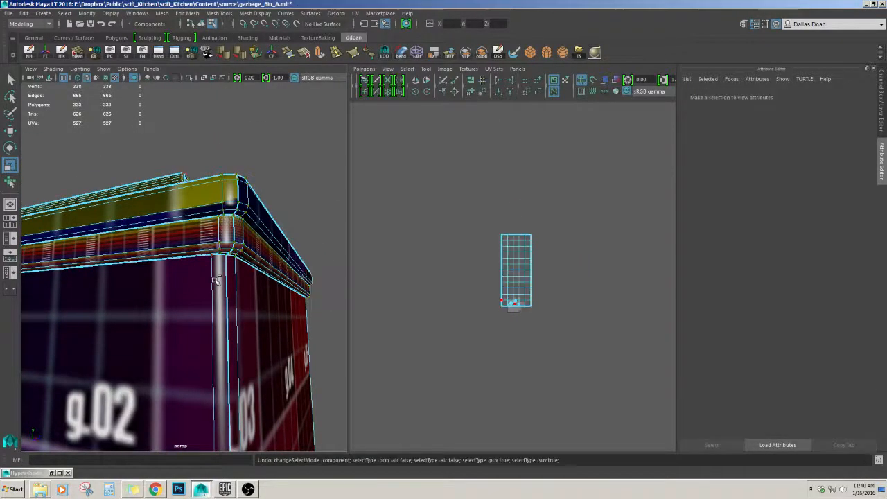
{"action": "key", "text": "ctrl+z"}
{"action": "left_click", "coordinate": [452, 250]}
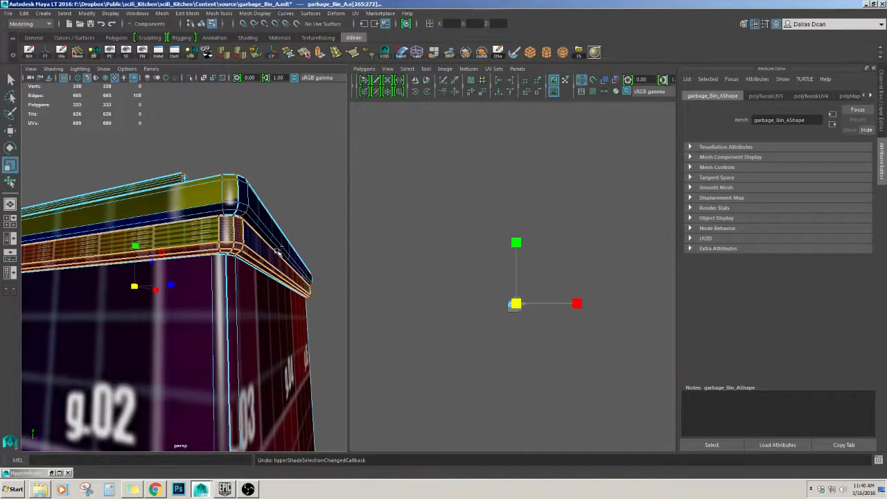
{"action": "key", "text": "ctrl+z"}
{"action": "key", "text": "ctrl+z"}
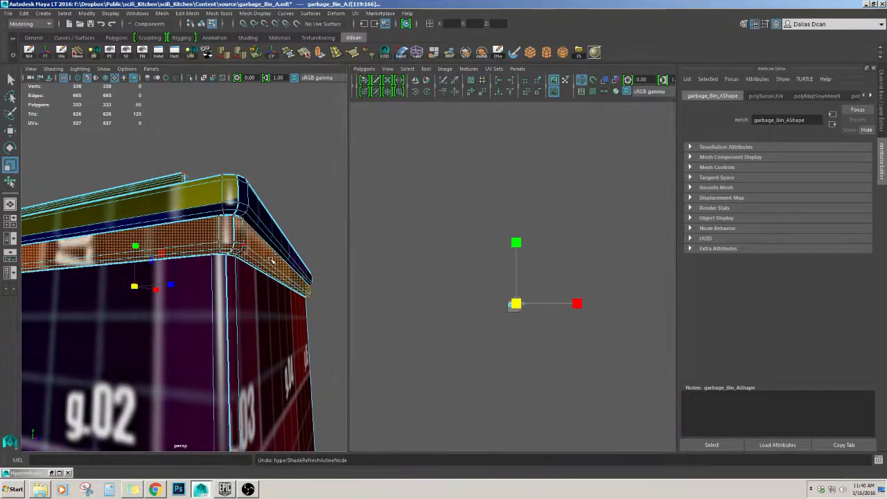
Select the lower band's vertical edges at the corner between the red bin sides and cut the UVs along them
{"action": "mouse_move", "coordinate": [265, 259]}
{"action": "left_mouse_down", "text": "alt"}
{"action": "mouse_move", "coordinate": [243, 266]}
{"action": "mouse_move", "coordinate": [260, 257]}
{"action": "mouse_move", "coordinate": [251, 268]}
{"action": "left_mouse_up", "text": "alt"}
{"action": "right_click_drag", "start_coordinate": [240, 316], "coordinate": [244, 297]}
{"action": "scroll", "coordinate": [244, 296], "scroll_direction": "up", "scroll_amount": 5}
{"action": "left_click_drag", "start_coordinate": [243, 296], "coordinate": [140, 287], "text": "alt"}
{"action": "scroll", "coordinate": [140, 287], "scroll_direction": "up", "scroll_amount": 5}
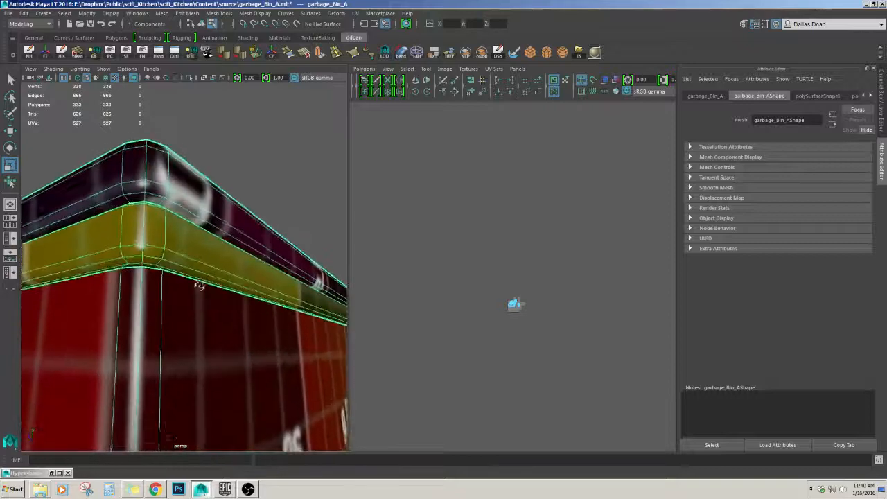
{"action": "left_click", "coordinate": [140, 239]}
{"action": "left_click", "coordinate": [153, 253]}
{"action": "left_click_drag", "start_coordinate": [154, 253], "coordinate": [175, 264], "text": "alt"}
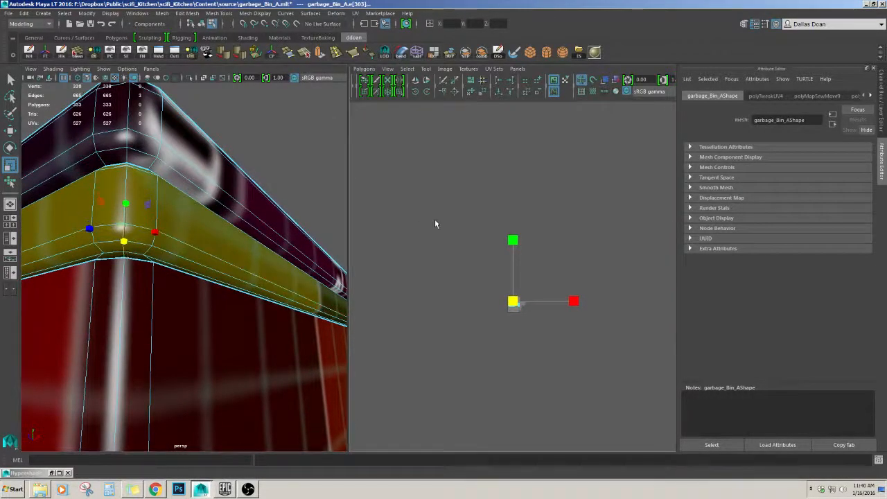
Cut the lower band's UVs along the vertical edges at the next two corners
{"action": "left_click_drag", "start_coordinate": [260, 225], "coordinate": [262, 259], "text": "alt"}
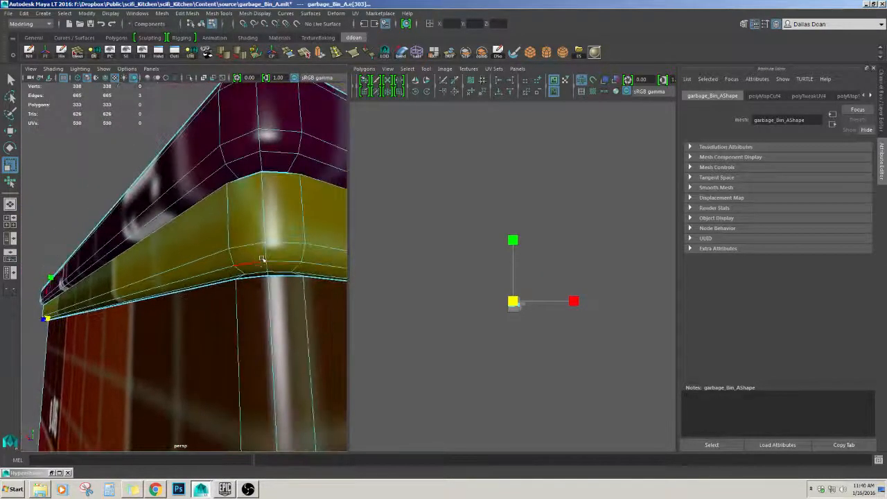
{"action": "left_click", "coordinate": [269, 275], "text": "shift"}
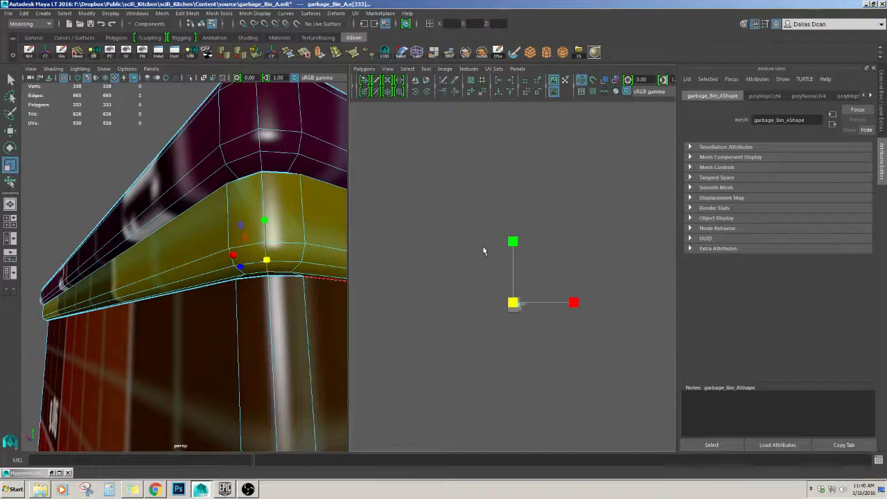
{"action": "right_click_drag", "start_coordinate": [483, 251], "coordinate": [425, 247], "text": "shift"}
{"action": "left_click_drag", "start_coordinate": [312, 249], "coordinate": [303, 295], "text": "alt"}
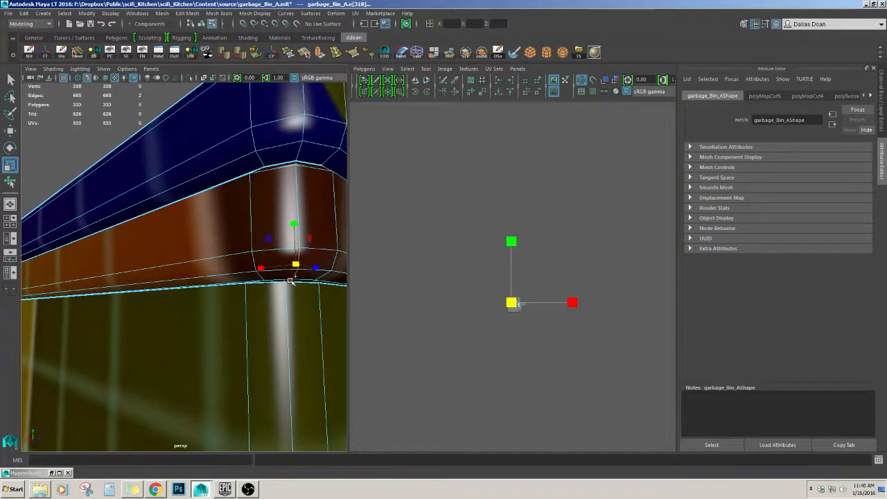
{"action": "left_click", "coordinate": [291, 280], "text": "shift"}
{"action": "key", "text": "g"}
{"action": "left_click_drag", "start_coordinate": [291, 247], "coordinate": [208, 246], "text": "alt"}
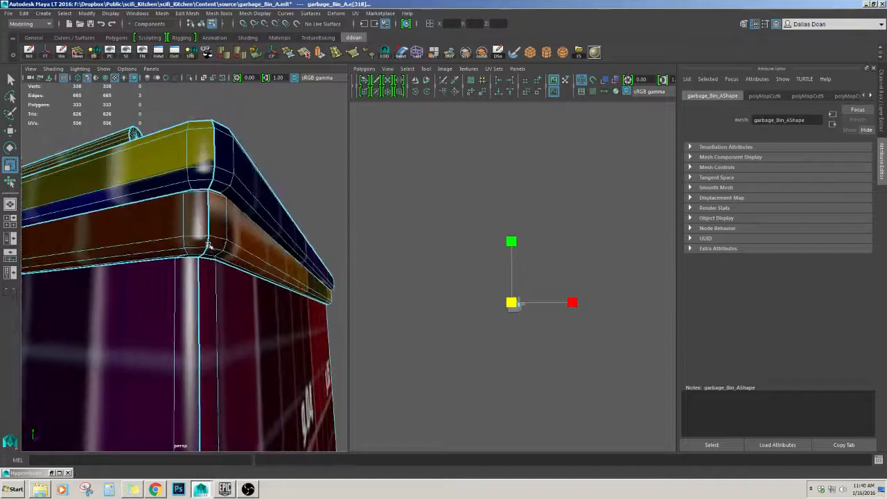
Select all UVs of the lower band's shell, frame them and unfold them
{"action": "right_click_drag", "start_coordinate": [239, 247], "coordinate": [196, 291]}
{"action": "left_click", "coordinate": [243, 246]}
{"action": "key", "text": "ctrl+F12"}
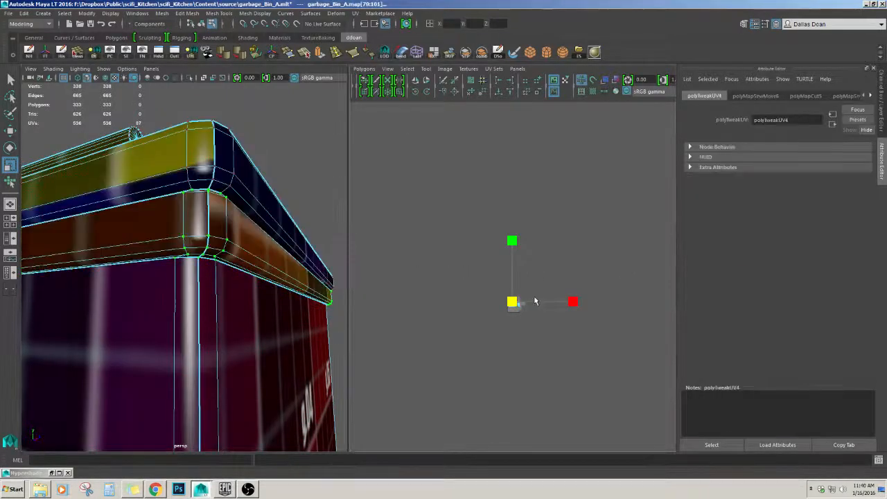
{"action": "key", "text": "f"}
{"action": "key", "text": "w"}
{"action": "key", "text": "ctrl+u"}
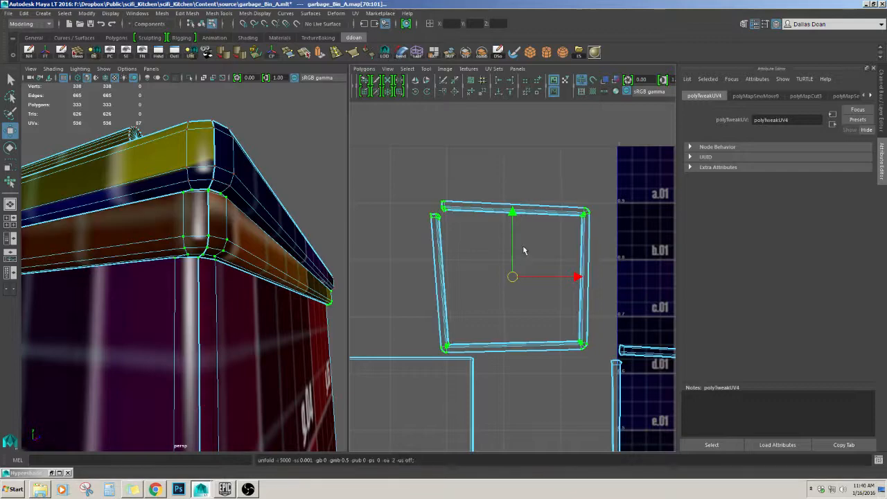
Try the Smooth UV tool on the lower band's shell and compare its corners with the template texture on the lid
{"action": "left_click_drag", "start_coordinate": [181, 234], "coordinate": [78, 230], "text": "alt"}
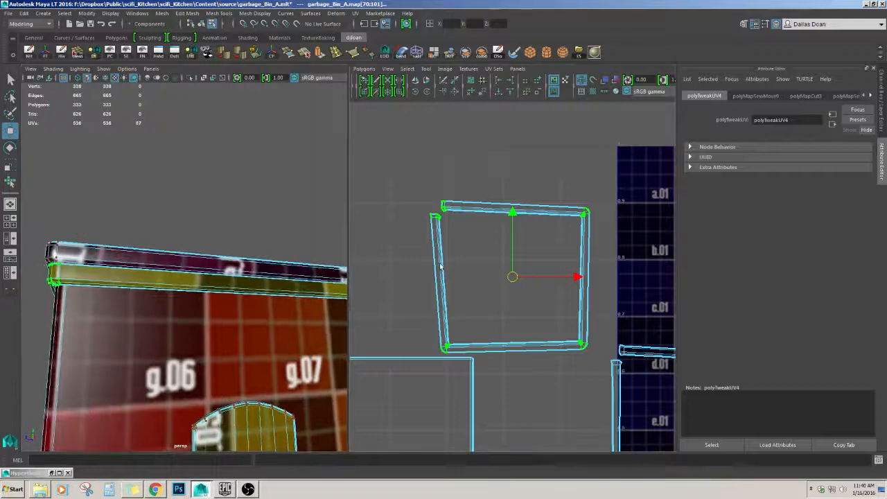
{"action": "key", "text": "y"}
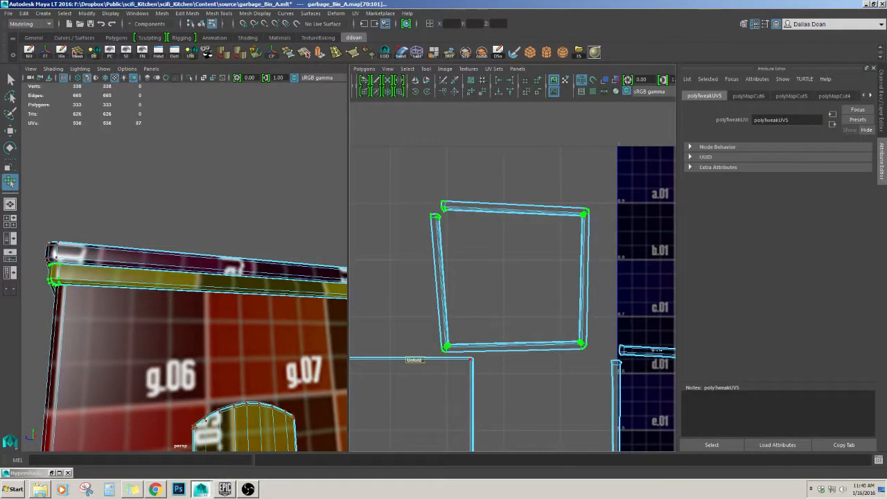
{"action": "scroll", "coordinate": [564, 287], "scroll_direction": "up", "scroll_amount": 5}
{"action": "middle_click_drag", "start_coordinate": [479, 241], "coordinate": [348, 290], "text": "alt"}
{"action": "right_click_drag", "start_coordinate": [480, 264], "coordinate": [547, 267], "text": "alt"}
{"action": "right_click_drag", "start_coordinate": [251, 290], "coordinate": [156, 285], "text": "alt"}
{"action": "left_click_drag", "start_coordinate": [156, 285], "coordinate": [173, 285], "text": "alt"}
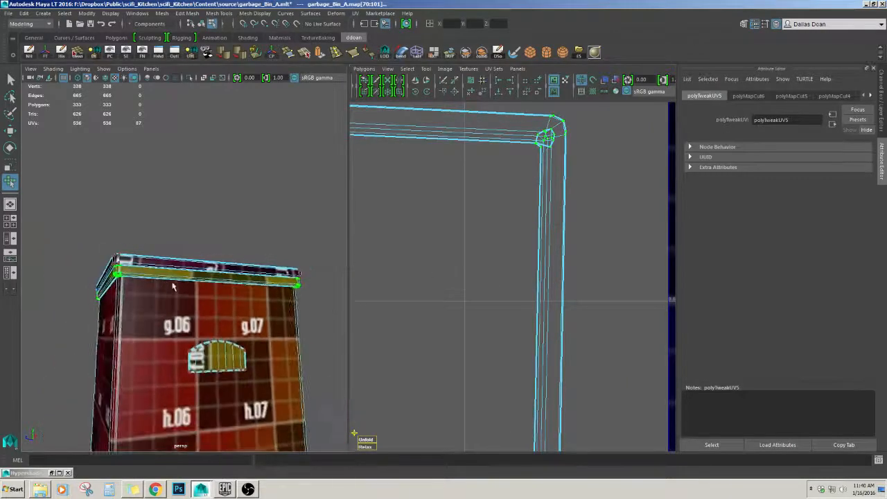
{"action": "middle_click_drag", "start_coordinate": [172, 285], "coordinate": [208, 275], "text": "alt"}
{"action": "right_click_drag", "start_coordinate": [208, 275], "coordinate": [293, 266], "text": "alt"}
Undo the unfolding and the UV cuts at the lower band's three corners
{"action": "key", "text": "ctrl+z"}
{"action": "key", "text": "ctrl+z"}
{"action": "key", "text": "ctrl+z"}
{"action": "key", "text": "ctrl+z"}
{"action": "key", "text": "ctrl+z"}
{"action": "key", "text": "ctrl+z"}
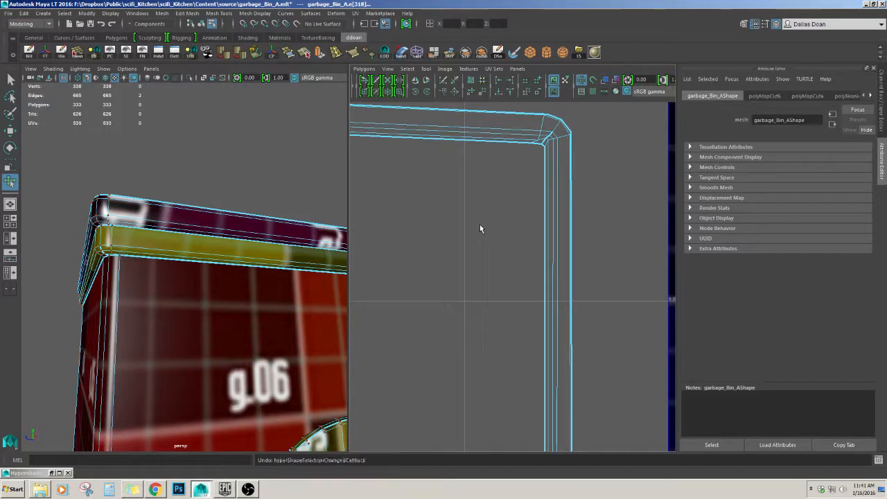
{"action": "key", "text": "ctrl+z"}
{"action": "left_click_drag", "start_coordinate": [264, 250], "coordinate": [298, 252], "text": "alt"}
{"action": "key", "text": "ctrl+z"}
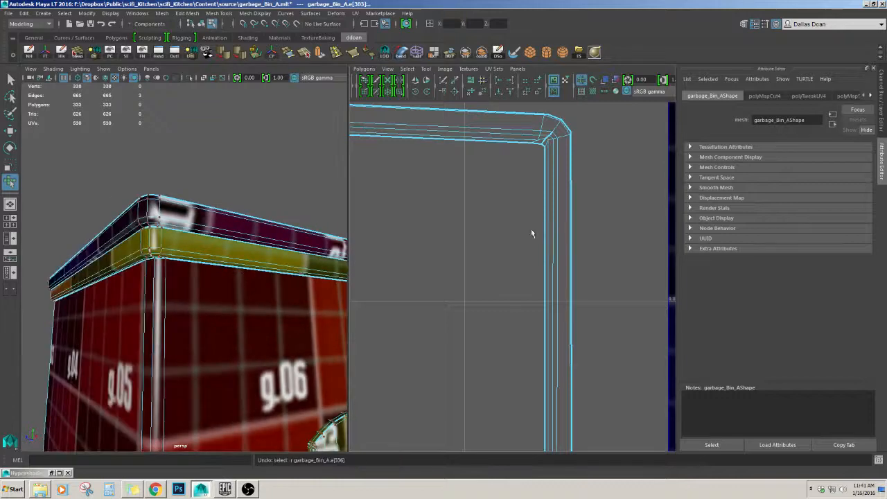
{"action": "right_click_drag", "start_coordinate": [531, 229], "coordinate": [503, 244], "text": "alt"}
{"action": "key", "text": "ctrl+z"}
Inspect the lid's lower band at its corners on the model and compare them with the band's UV shell
{"action": "middle_click_drag", "start_coordinate": [466, 281], "coordinate": [477, 238], "text": "alt"}
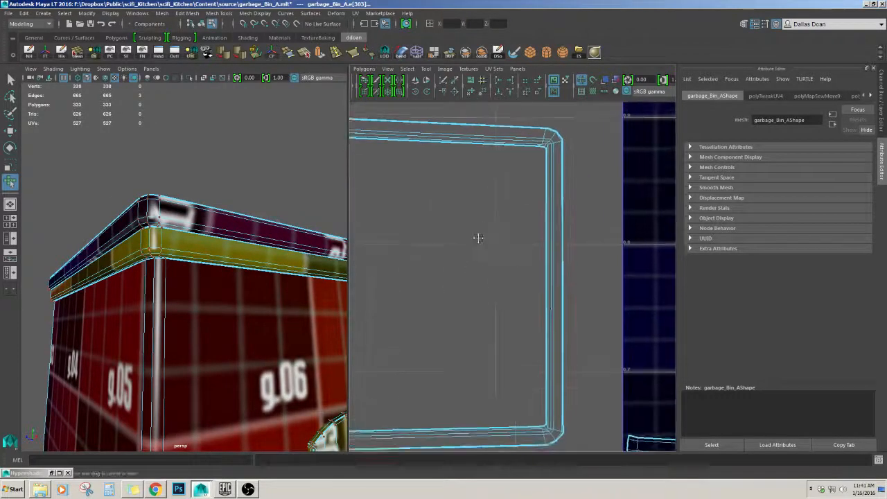
{"action": "middle_click_drag", "start_coordinate": [414, 249], "coordinate": [554, 251], "text": "alt"}
{"action": "middle_click_drag", "start_coordinate": [450, 241], "coordinate": [541, 216], "text": "alt"}
{"action": "right_click_drag", "start_coordinate": [258, 256], "coordinate": [299, 251], "text": "alt"}
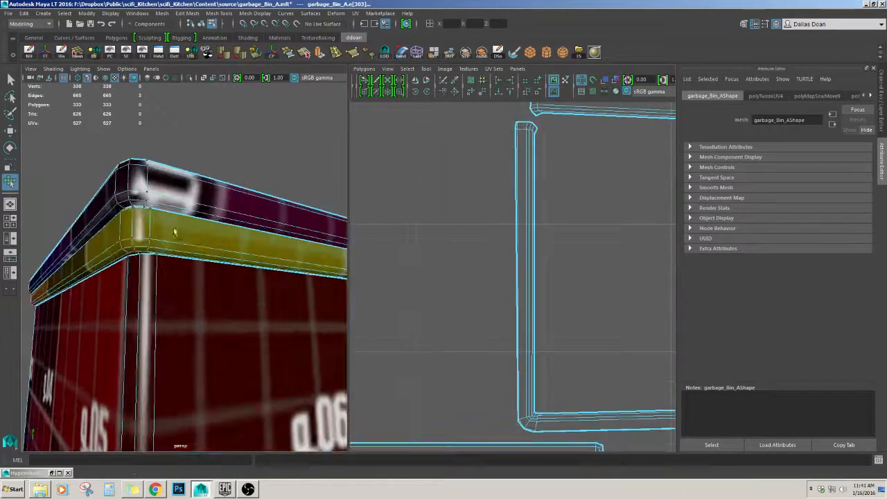
{"action": "left_click_drag", "start_coordinate": [173, 231], "coordinate": [210, 236], "text": "alt"}
{"action": "right_click_drag", "start_coordinate": [209, 235], "coordinate": [217, 245], "text": "alt"}
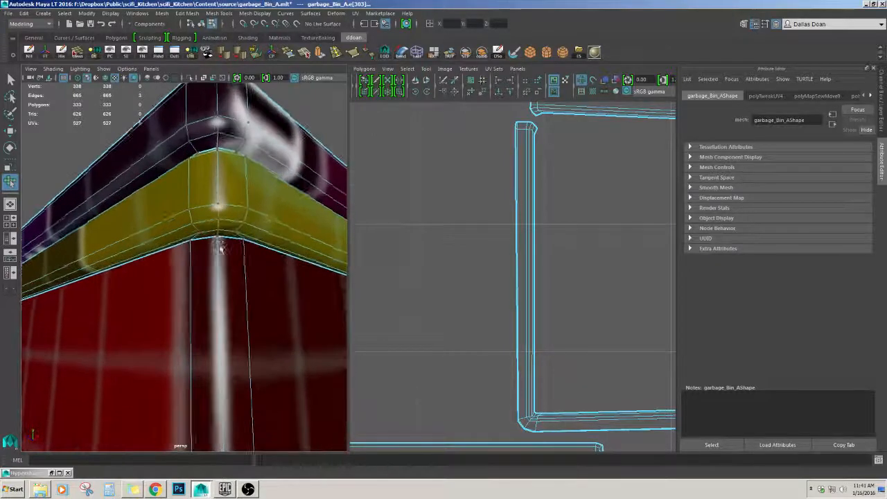
{"action": "left_click_drag", "start_coordinate": [217, 245], "coordinate": [217, 254], "text": "alt"}
{"action": "left_click_drag", "start_coordinate": [214, 185], "coordinate": [175, 212], "text": "alt"}
{"action": "scroll", "coordinate": [219, 213], "scroll_direction": "up", "scroll_amount": 3}
{"action": "scroll", "coordinate": [218, 210], "scroll_direction": "down", "scroll_amount": 4}
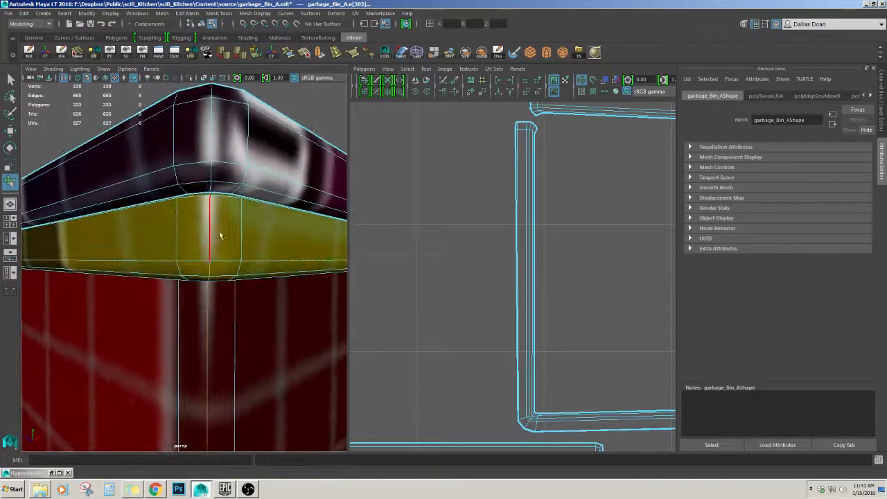
{"action": "left_click_drag", "start_coordinate": [257, 232], "coordinate": [108, 218], "text": "alt"}
{"action": "scroll", "coordinate": [130, 232], "scroll_direction": "up", "scroll_amount": 3}
{"action": "scroll", "coordinate": [130, 232], "scroll_direction": "down", "scroll_amount": 4}
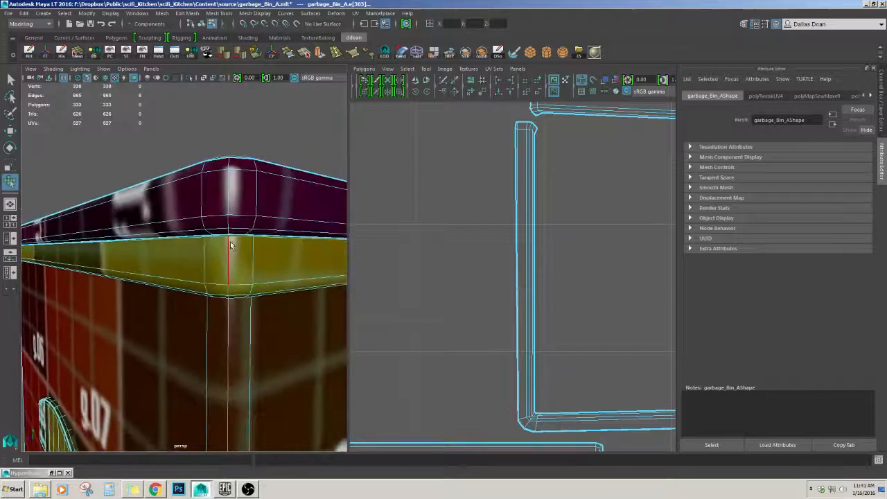
Cut the lower band's UVs along the vertical edges at the middle of the corner between g.07 and g.08
{"action": "scroll", "coordinate": [258, 256], "scroll_direction": "up", "scroll_amount": 3}
{"action": "left_click_drag", "start_coordinate": [259, 260], "coordinate": [251, 242], "text": "alt"}
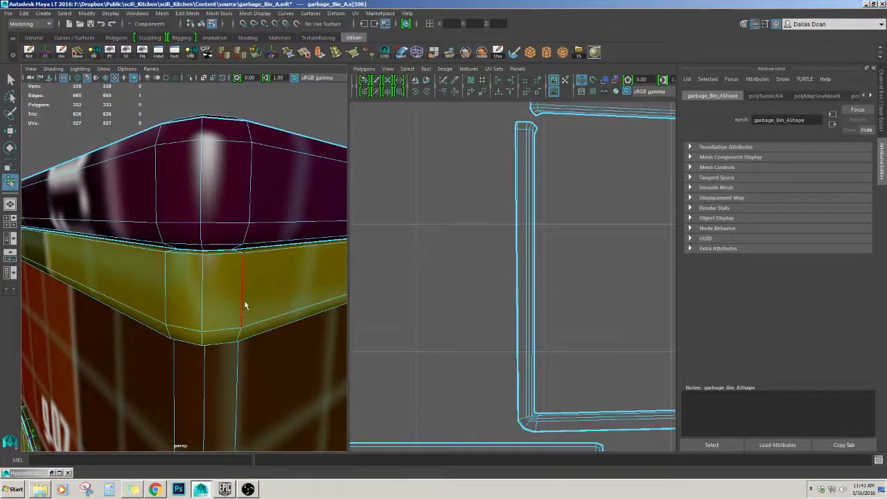
{"action": "scroll", "coordinate": [267, 252], "scroll_direction": "up", "scroll_amount": 4}
{"action": "scroll", "coordinate": [268, 252], "scroll_direction": "down", "scroll_amount": 6}
{"action": "left_click_drag", "start_coordinate": [268, 251], "coordinate": [183, 291], "text": "alt"}
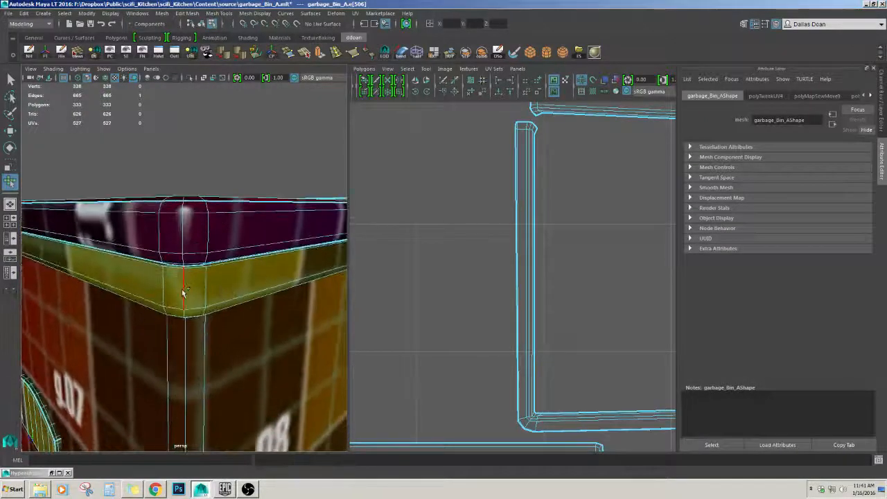
{"action": "right_click_drag", "start_coordinate": [182, 291], "coordinate": [244, 293], "text": "alt"}
{"action": "left_click_drag", "start_coordinate": [244, 293], "coordinate": [192, 282], "text": "alt"}
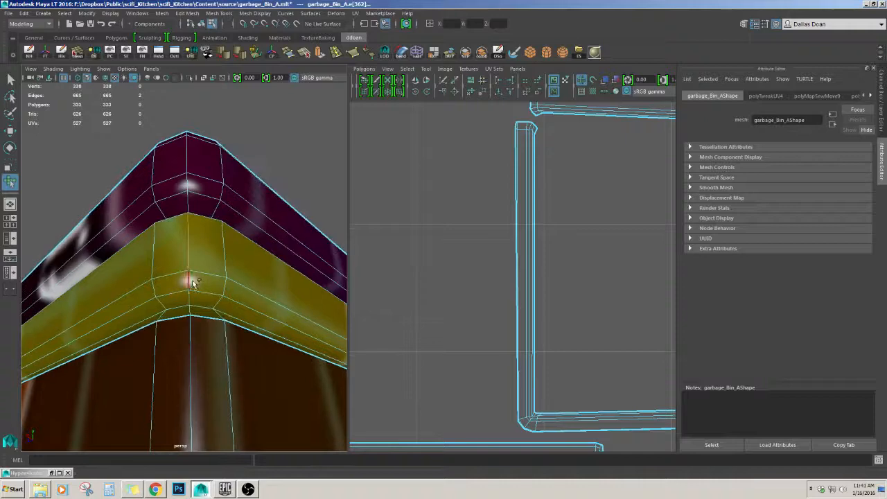
{"action": "right_click_drag", "start_coordinate": [554, 230], "coordinate": [449, 222], "text": "shift"}
Select the detached upper L-shaped half of the lower band's UVs and move it up and left, away from the other half
{"action": "right_click_drag", "start_coordinate": [309, 239], "coordinate": [248, 243], "text": "alt"}
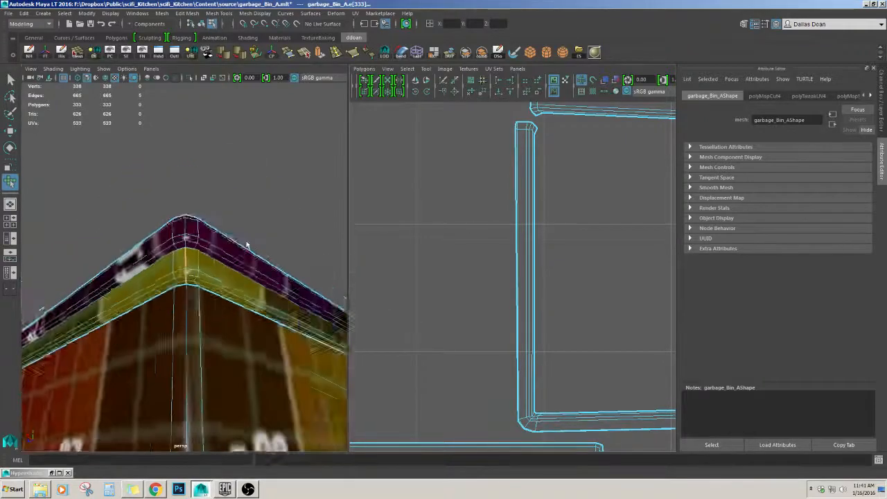
{"action": "left_click_drag", "start_coordinate": [248, 244], "coordinate": [237, 245], "text": "alt"}
{"action": "right_click_drag", "start_coordinate": [238, 245], "coordinate": [162, 239], "text": "alt"}
{"action": "left_click_drag", "start_coordinate": [163, 239], "coordinate": [93, 232], "text": "alt"}
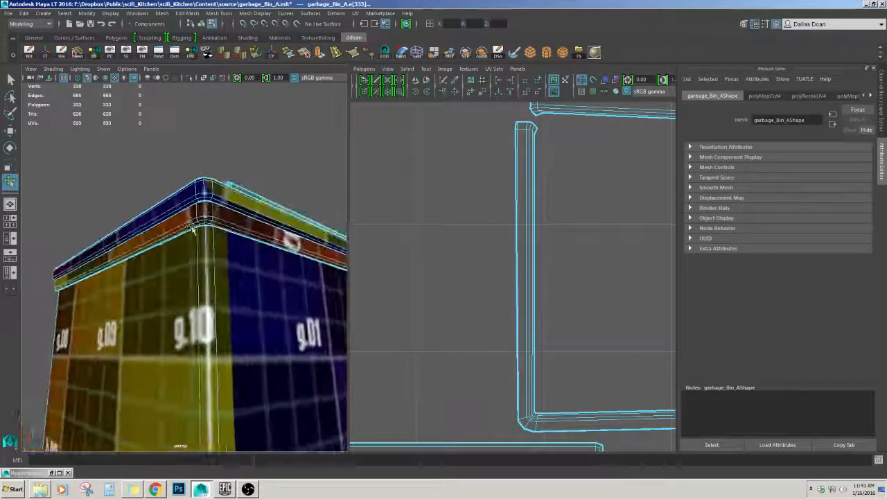
{"action": "mouse_move", "coordinate": [291, 229]}
{"action": "left_mouse_down", "text": "alt"}
{"action": "mouse_move", "coordinate": [183, 222]}
{"action": "mouse_move", "coordinate": [283, 223]}
{"action": "left_mouse_up", "text": "alt"}
{"action": "scroll", "coordinate": [443, 210], "scroll_direction": "down", "scroll_amount": 6}
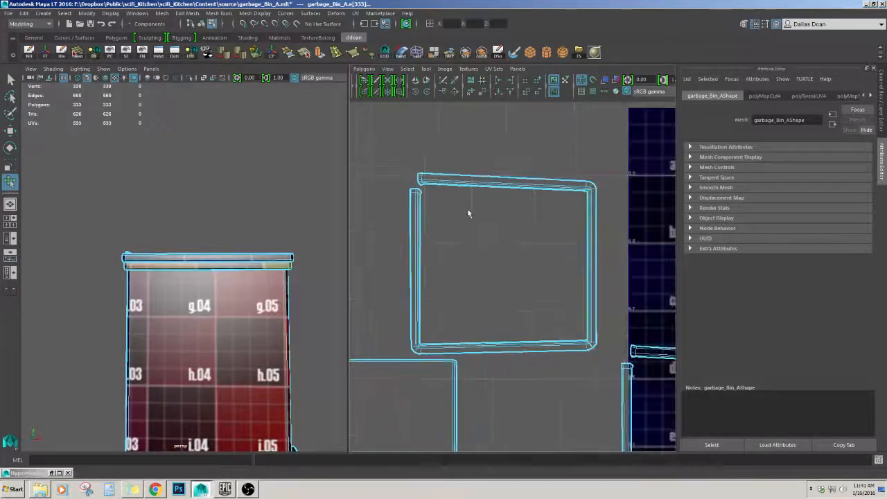
{"action": "key", "text": "ctrl+z"}
{"action": "key", "text": "ctrl+z"}
{"action": "key", "text": "ctrl+z"}
{"action": "key", "text": "ctrl+z"}
{"action": "key", "text": "ctrl+z"}
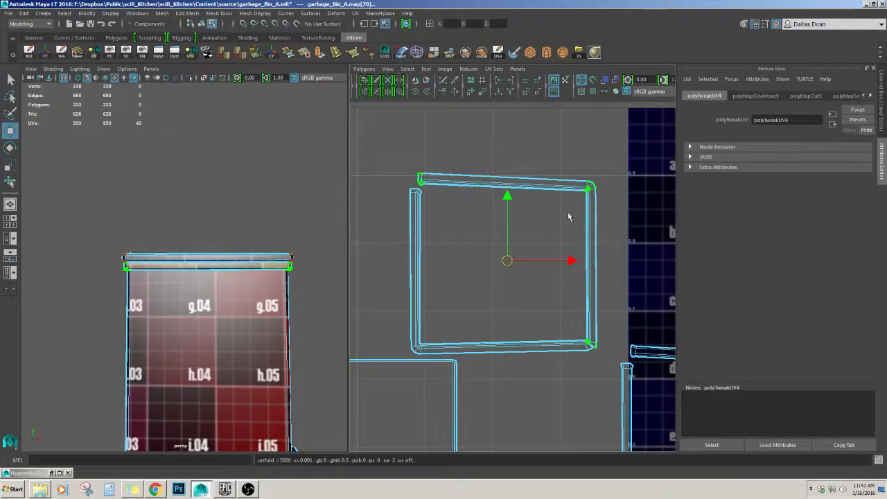
{"action": "left_click_drag", "start_coordinate": [506, 260], "coordinate": [471, 208]}
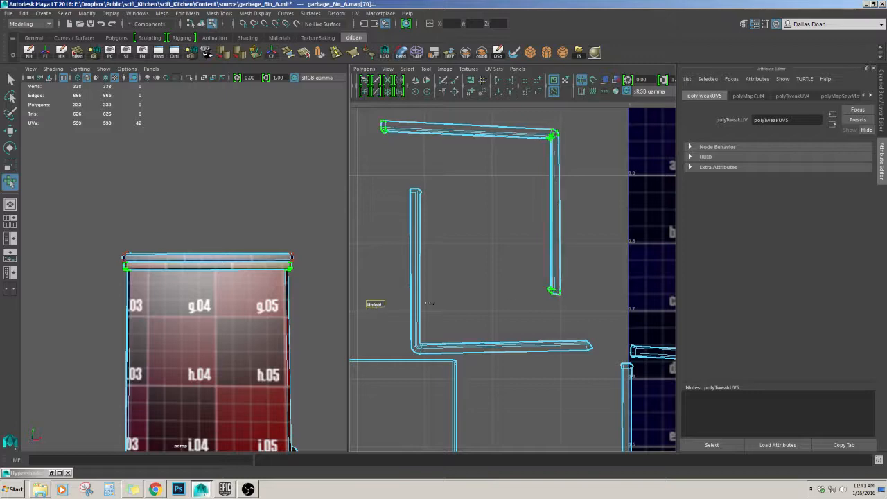
Select the chain of centre edges on the lower band's corner between g.05 and g.06 and cut the UVs along it
{"action": "left_click_drag", "start_coordinate": [246, 269], "coordinate": [231, 262], "text": "alt"}
{"action": "scroll", "coordinate": [231, 261], "scroll_direction": "up", "scroll_amount": 5}
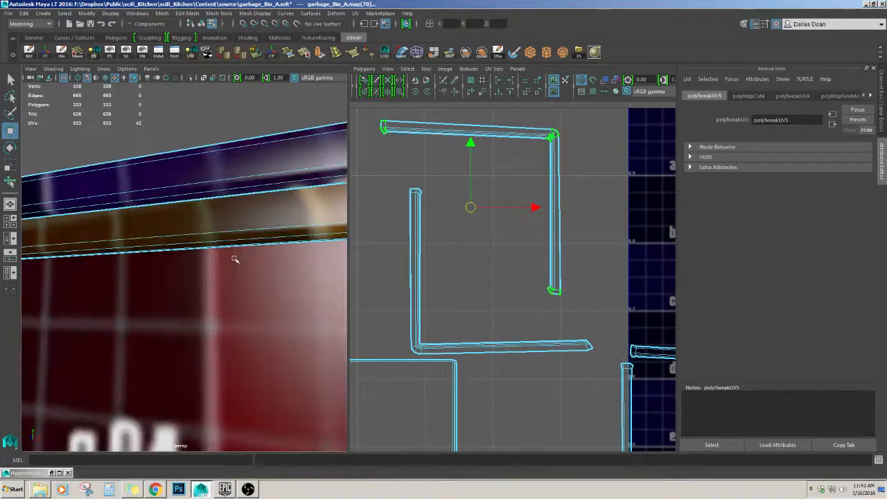
{"action": "scroll", "coordinate": [240, 257], "scroll_direction": "down", "scroll_amount": 3}
{"action": "middle_click_drag", "start_coordinate": [495, 224], "coordinate": [471, 251], "text": "alt"}
{"action": "scroll", "coordinate": [248, 287], "scroll_direction": "up", "scroll_amount": 3}
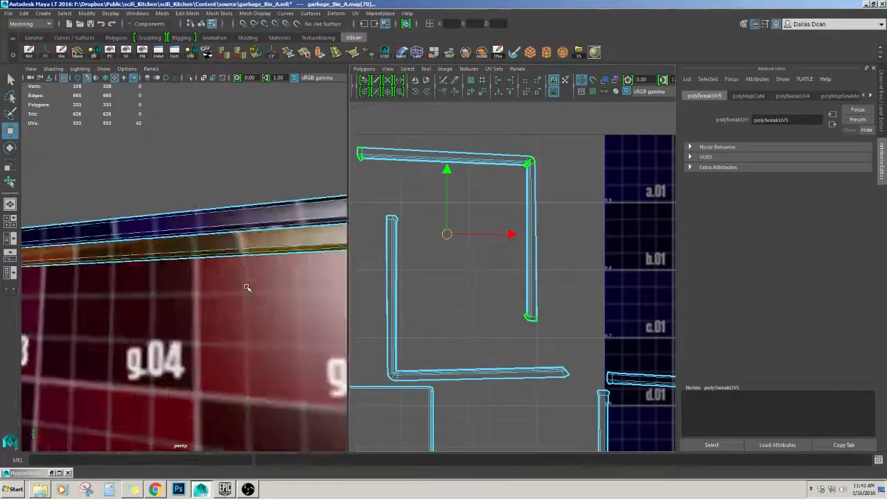
{"action": "left_click_drag", "start_coordinate": [247, 287], "coordinate": [267, 264], "text": "alt"}
{"action": "double_click", "coordinate": [227, 222]}
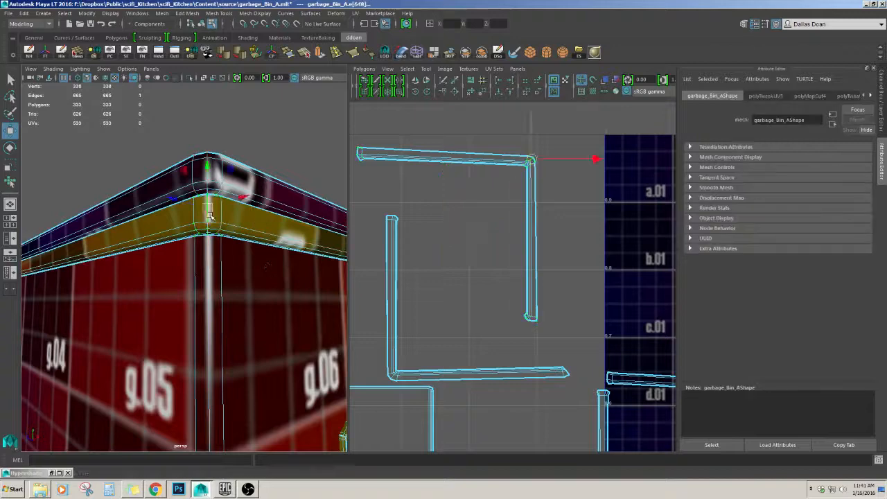
{"action": "left_click_drag", "start_coordinate": [227, 222], "coordinate": [256, 241], "text": "alt"}
{"action": "scroll", "coordinate": [262, 199], "scroll_direction": "up", "scroll_amount": 4}
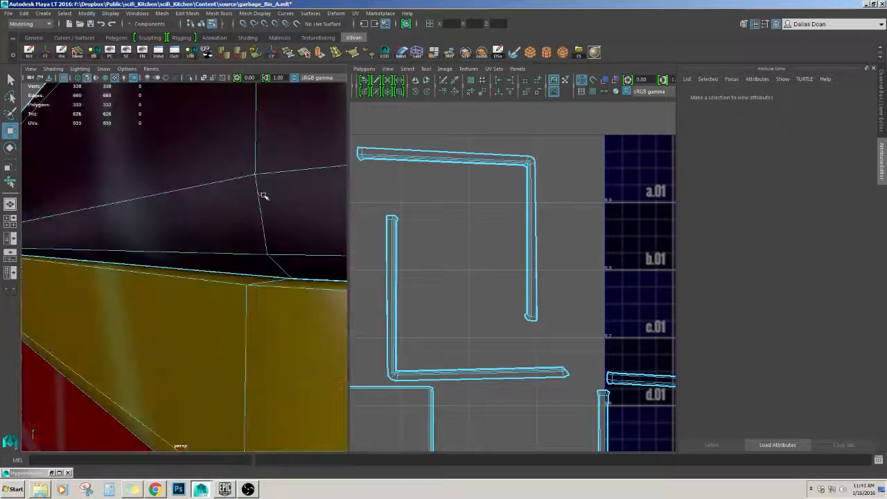
{"action": "left_click_drag", "start_coordinate": [263, 196], "coordinate": [253, 218], "text": "alt"}
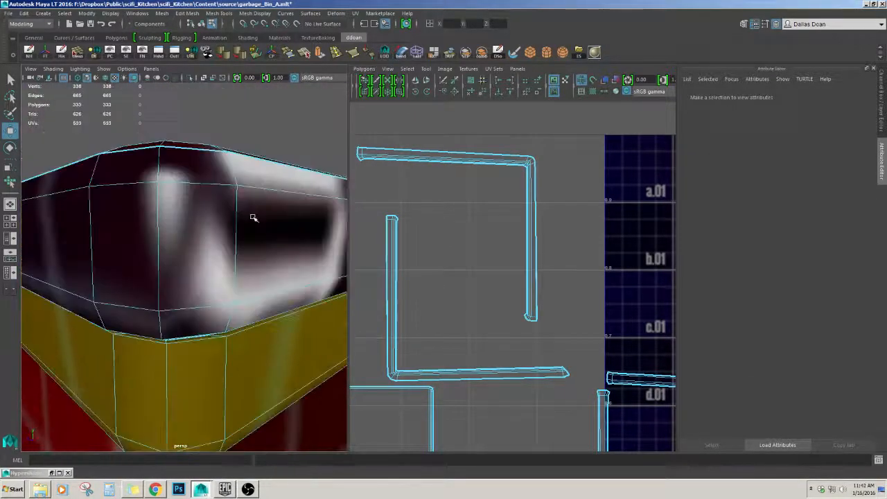
{"action": "left_click", "coordinate": [167, 343]}
{"action": "key", "text": "f"}
{"action": "left_click_drag", "start_coordinate": [234, 295], "coordinate": [218, 268], "text": "alt"}
{"action": "scroll", "coordinate": [219, 268], "scroll_direction": "down", "scroll_amount": 2}
{"action": "middle_click_drag", "start_coordinate": [218, 268], "coordinate": [217, 232], "text": "alt"}
{"action": "left_click_drag", "start_coordinate": [217, 231], "coordinate": [224, 218], "text": "alt"}
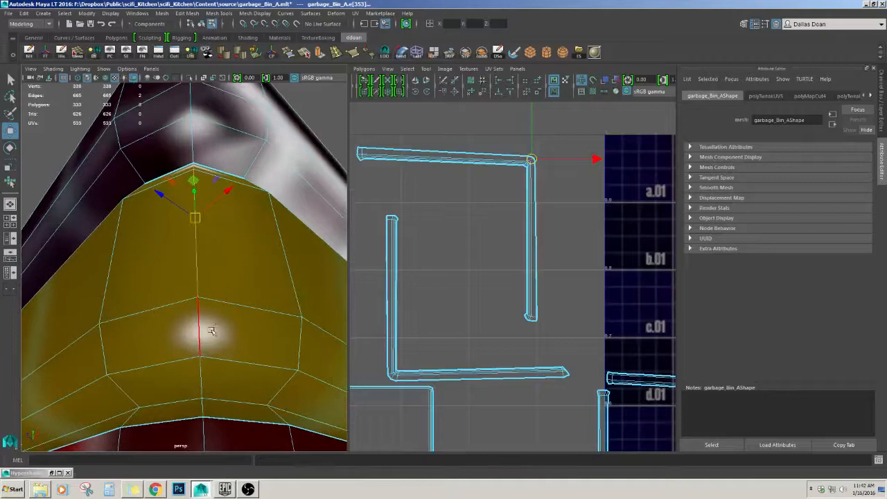
{"action": "left_click", "coordinate": [201, 400], "text": "shift"}
{"action": "right_click_drag", "start_coordinate": [481, 269], "coordinate": [422, 277], "text": "shift"}
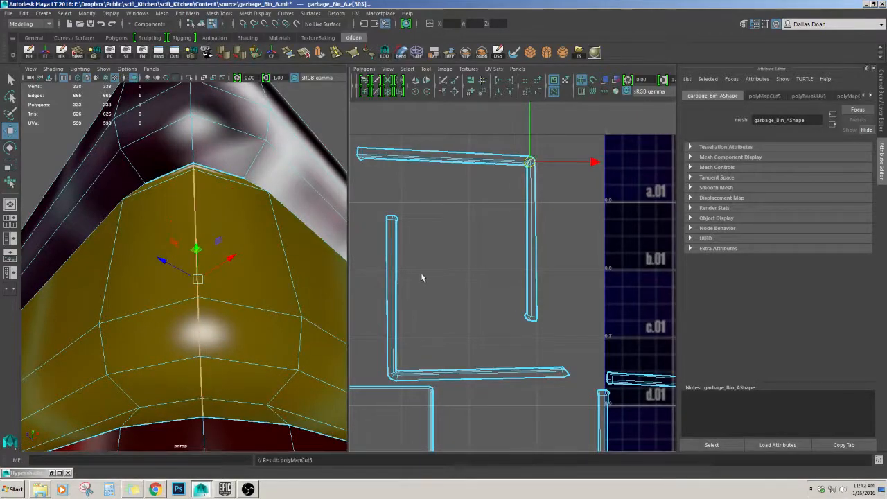
Cut the lower band's UVs along the centre edges of the corner between g.10 and g.01
{"action": "left_click_drag", "start_coordinate": [258, 268], "coordinate": [155, 267], "text": "alt"}
{"action": "scroll", "coordinate": [194, 249], "scroll_direction": "down", "scroll_amount": 4}
{"action": "left_click_drag", "start_coordinate": [237, 227], "coordinate": [206, 240], "text": "alt"}
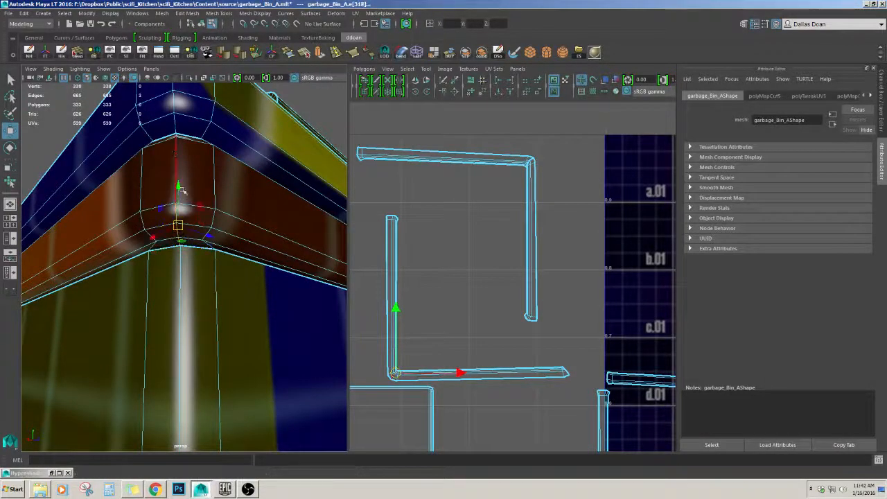
{"action": "left_click_drag", "start_coordinate": [211, 179], "coordinate": [226, 224], "text": "alt"}
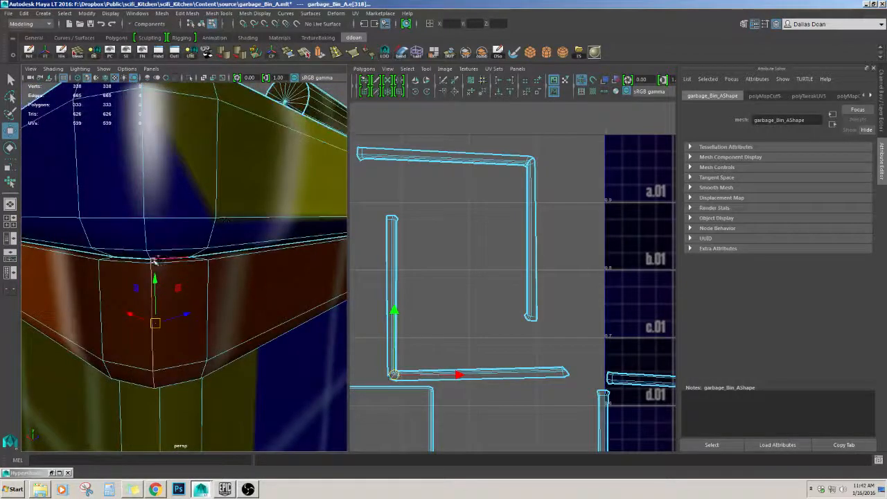
{"action": "middle_click_drag", "start_coordinate": [431, 254], "coordinate": [438, 219], "text": "alt"}
Select the detached left vertical strip of the band's UVs, rotate it 90 degrees to horizontal, unfold it and move it up
{"action": "left_click_drag", "start_coordinate": [385, 176], "coordinate": [443, 206]}
{"action": "key", "text": "e"}
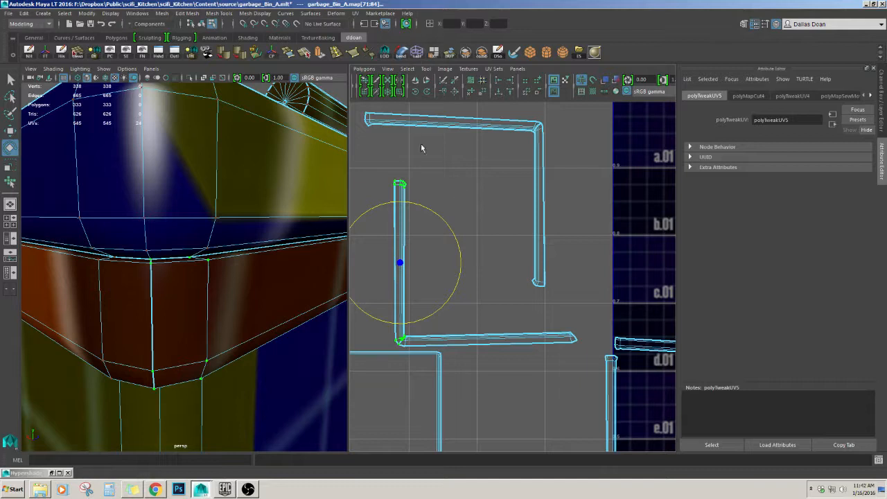
{"action": "left_click", "coordinate": [416, 92]}
{"action": "left_click", "coordinate": [416, 92]}
{"action": "key", "text": "w"}
{"action": "middle_click_drag", "start_coordinate": [451, 225], "coordinate": [516, 226], "text": "alt"}
{"action": "right_click_drag", "start_coordinate": [500, 196], "coordinate": [484, 231], "text": "shift"}
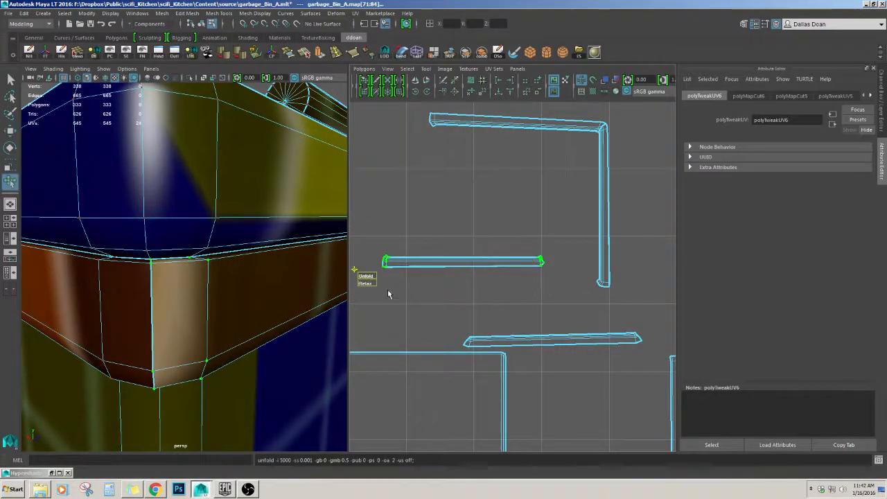
{"action": "left_click_drag", "start_coordinate": [465, 261], "coordinate": [477, 218]}
Move the lower horizontal UV strip directly beneath the first strip, level it with a slight rotation and unfold it
{"action": "middle_click_drag", "start_coordinate": [489, 284], "coordinate": [483, 253], "text": "alt"}
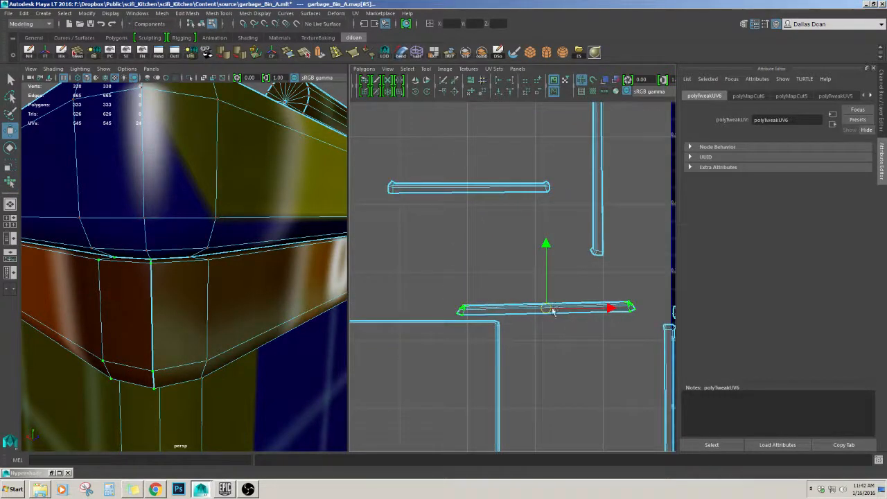
{"action": "left_click_drag", "start_coordinate": [552, 311], "coordinate": [473, 204]}
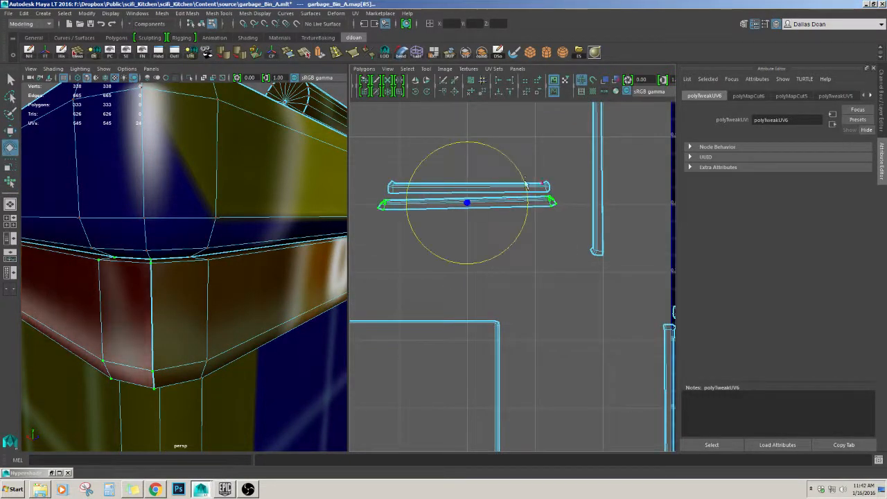
{"action": "key", "text": "w"}
{"action": "middle_click_drag", "start_coordinate": [438, 118], "coordinate": [454, 136], "text": "alt"}
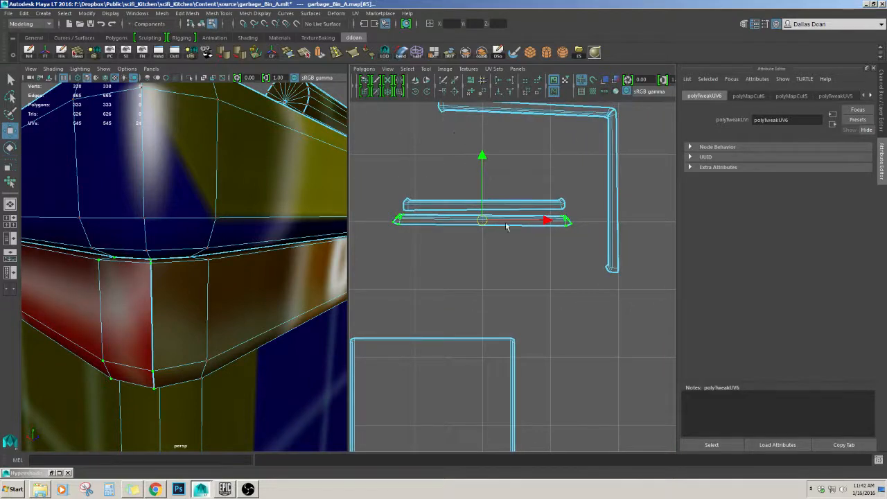
{"action": "key", "text": "y"}
{"action": "key", "text": "super"}
{"action": "left_click_drag", "start_coordinate": [368, 236], "coordinate": [527, 234]}
{"action": "left_click", "coordinate": [597, 230]}
Select the remaining vertical UV strip, rotate it 90 degrees to horizontal and stack it above the two arranged strips
{"action": "middle_click_drag", "start_coordinate": [539, 204], "coordinate": [528, 251], "text": "alt"}
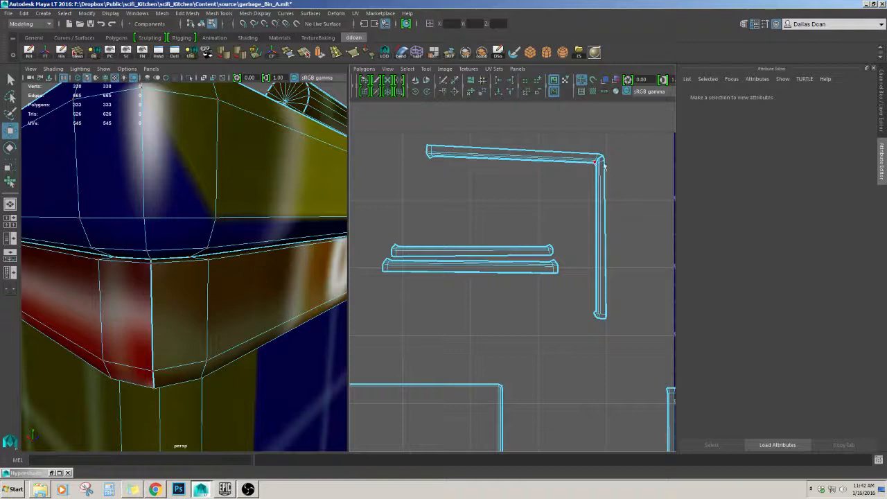
{"action": "left_click", "coordinate": [604, 167]}
{"action": "left_click", "coordinate": [627, 310]}
{"action": "left_click", "coordinate": [588, 311]}
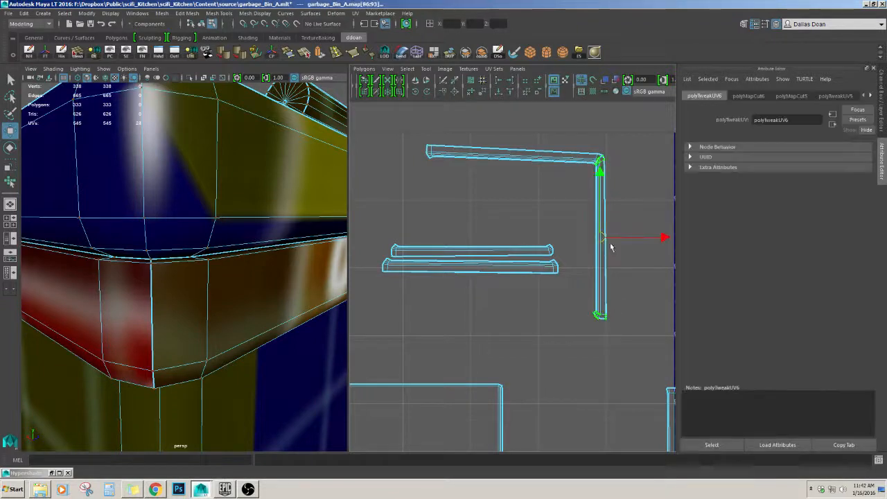
{"action": "left_click", "coordinate": [429, 91]}
{"action": "left_click", "coordinate": [429, 90]}
{"action": "key", "text": "e"}
{"action": "left_click_drag", "start_coordinate": [611, 242], "coordinate": [487, 234]}
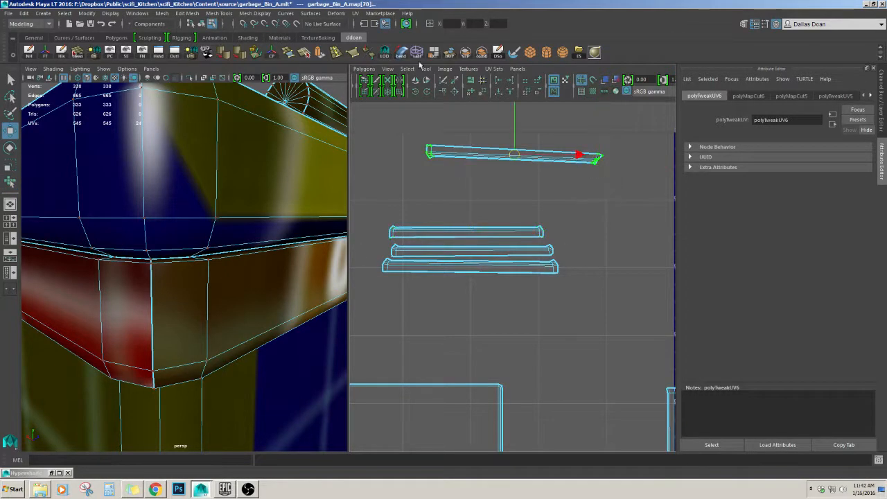
Turn the last slanted UV strip around to lie level, unfold it and stack it above the other three strips
{"action": "left_click", "coordinate": [428, 92]}
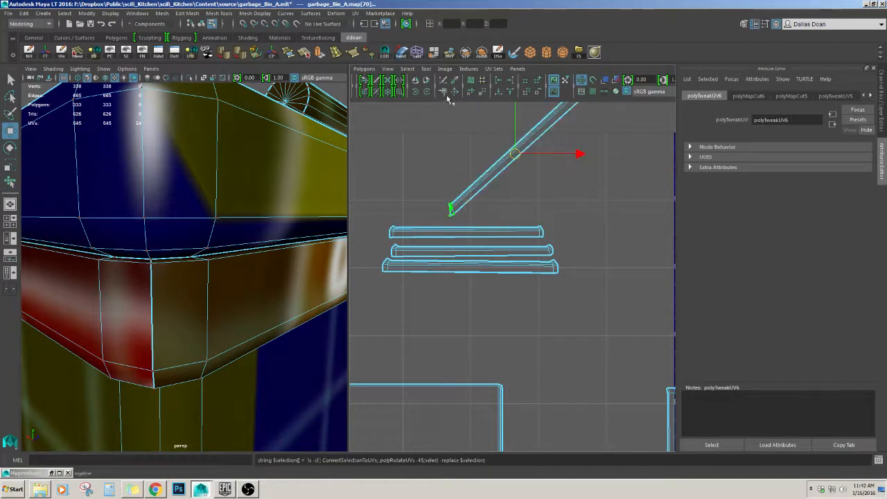
{"action": "key", "text": "ctrl+z"}
{"action": "left_click_drag", "start_coordinate": [511, 156], "coordinate": [461, 203]}
{"action": "scroll", "coordinate": [477, 221], "scroll_direction": "up", "scroll_amount": 1}
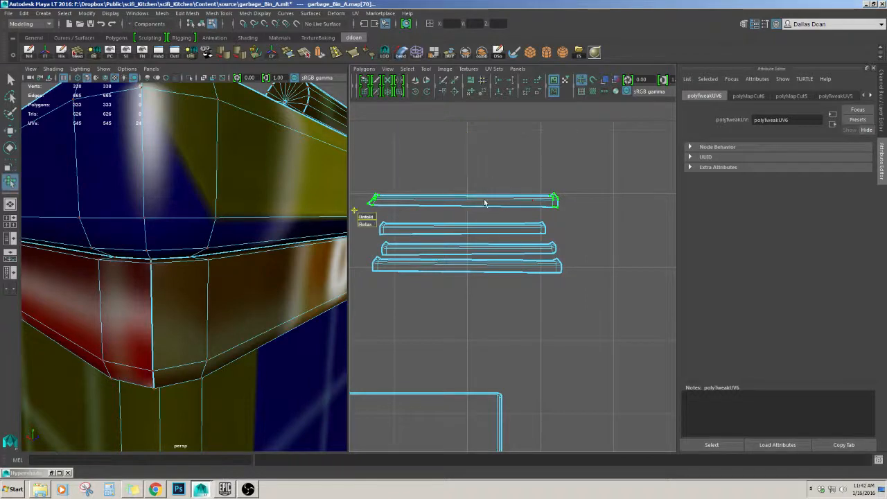
{"action": "left_click_drag", "start_coordinate": [461, 201], "coordinate": [465, 207]}
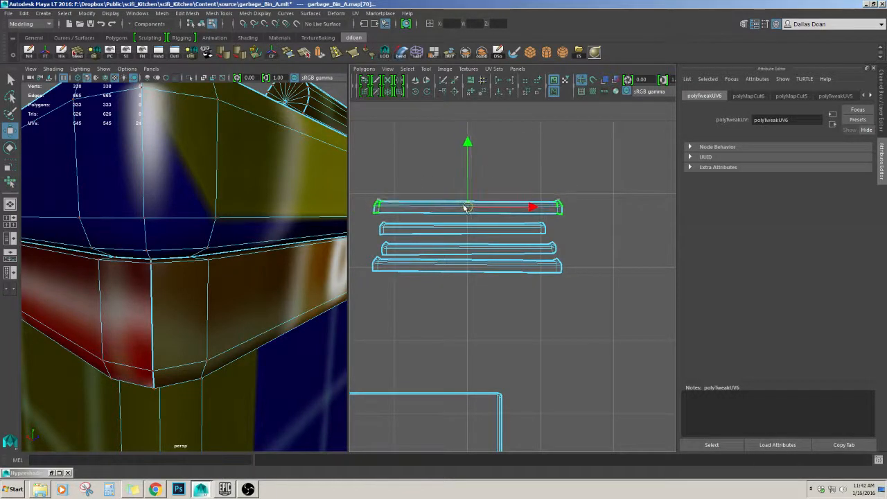
Examine the template texture on the lower band around all sides of the bin
{"action": "right_click_drag", "start_coordinate": [151, 276], "coordinate": [352, 245], "text": "alt"}
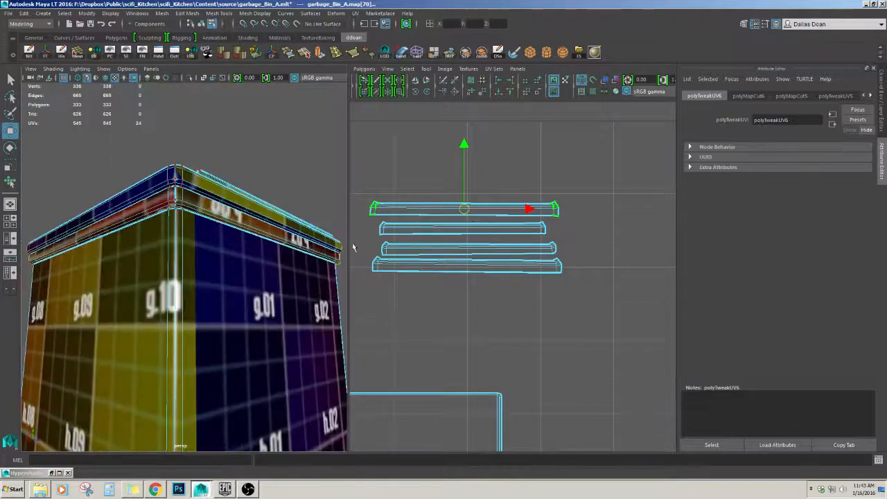
{"action": "left_click_drag", "start_coordinate": [260, 267], "coordinate": [131, 230], "text": "alt"}
{"action": "right_click_drag", "start_coordinate": [131, 229], "coordinate": [77, 239], "text": "alt"}
{"action": "left_click_drag", "start_coordinate": [271, 259], "coordinate": [111, 232], "text": "alt"}
{"action": "mouse_move", "coordinate": [111, 232]}
{"action": "right_mouse_down", "text": "alt"}
{"action": "mouse_move", "coordinate": [178, 216]}
{"action": "mouse_move", "coordinate": [104, 222]}
{"action": "right_mouse_up", "text": "alt"}
{"action": "left_click_drag", "start_coordinate": [208, 232], "coordinate": [118, 226], "text": "alt"}
{"action": "right_click_drag", "start_coordinate": [117, 226], "coordinate": [181, 238], "text": "alt"}
{"action": "middle_click_drag", "start_coordinate": [180, 238], "coordinate": [180, 206], "text": "alt"}
{"action": "right_click_drag", "start_coordinate": [180, 206], "coordinate": [220, 247], "text": "alt"}
{"action": "left_click_drag", "start_coordinate": [218, 211], "coordinate": [202, 199], "text": "alt"}
{"action": "right_click_drag", "start_coordinate": [202, 198], "coordinate": [216, 201], "text": "alt"}
Select the polygons of the lid's flat top and locate their square shell in the UV layout
{"action": "left_click_drag", "start_coordinate": [216, 201], "coordinate": [217, 248], "text": "alt"}
{"action": "right_click_drag", "start_coordinate": [216, 248], "coordinate": [233, 257], "text": "alt"}
{"action": "mouse_move", "coordinate": [233, 257]}
{"action": "left_mouse_down", "text": "alt"}
{"action": "mouse_move", "coordinate": [207, 204]}
{"action": "mouse_move", "coordinate": [203, 222]}
{"action": "mouse_move", "coordinate": [233, 267]}
{"action": "left_mouse_up", "text": "alt"}
{"action": "left_click", "coordinate": [235, 269]}
{"action": "mouse_move", "coordinate": [213, 244]}
{"action": "right_mouse_down", "text": "alt"}
{"action": "mouse_move", "coordinate": [180, 259]}
{"action": "mouse_move", "coordinate": [213, 248]}
{"action": "right_mouse_up", "text": "alt"}
{"action": "left_click_drag", "start_coordinate": [213, 247], "coordinate": [211, 234], "text": "alt"}
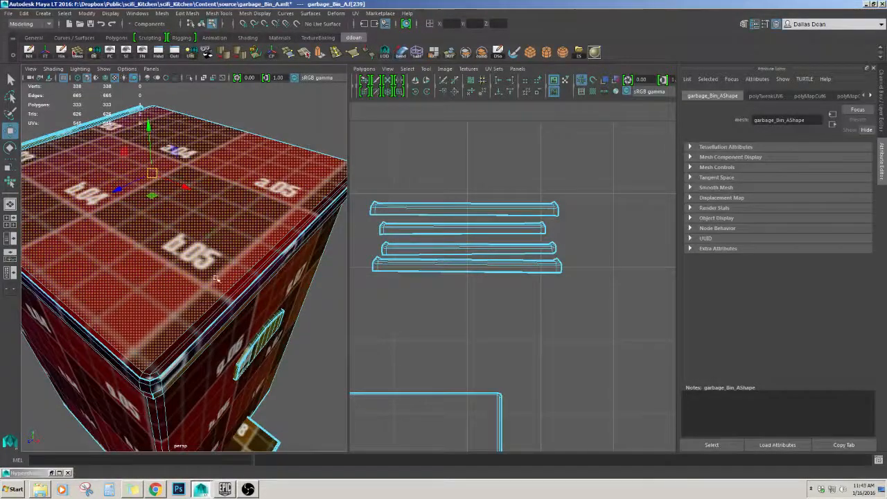
{"action": "right_click_drag", "start_coordinate": [197, 255], "coordinate": [167, 263], "text": "alt"}
{"action": "left_click_drag", "start_coordinate": [168, 263], "coordinate": [259, 232], "text": "alt"}
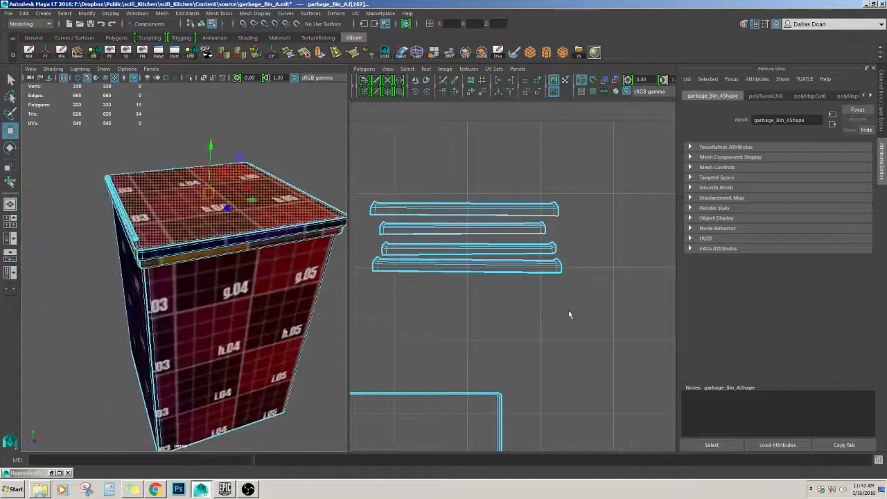
{"action": "middle_click_drag", "start_coordinate": [586, 317], "coordinate": [603, 208], "text": "alt"}
{"action": "right_click_drag", "start_coordinate": [603, 208], "coordinate": [601, 273], "text": "alt"}
{"action": "middle_click_drag", "start_coordinate": [601, 273], "coordinate": [527, 231], "text": "alt"}
{"action": "right_click_drag", "start_coordinate": [528, 230], "coordinate": [545, 206], "text": "alt"}
{"action": "middle_click_drag", "start_coordinate": [545, 207], "coordinate": [537, 235], "text": "alt"}
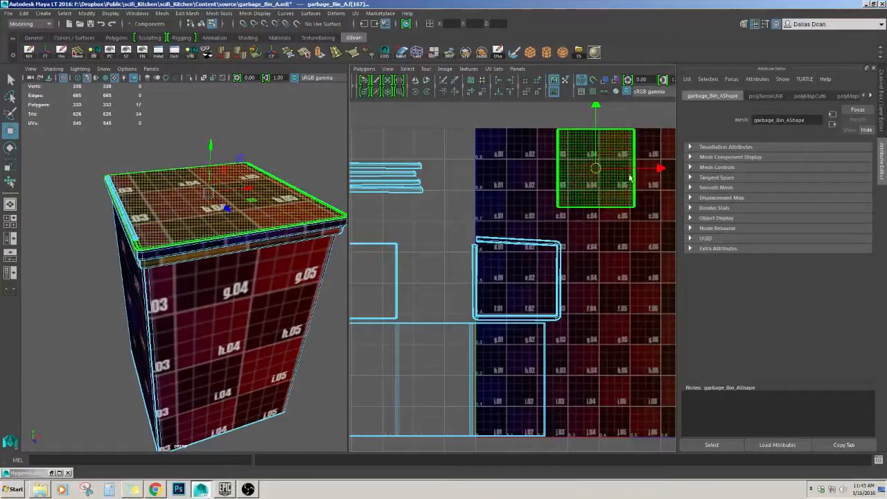
Convert the lid top selection to UVs and move its square shell off the template texture, beside the four stacked strips
{"action": "key", "text": "ctrl+F12"}
{"action": "middle_click_drag", "start_coordinate": [622, 180], "coordinate": [588, 215], "text": "alt"}
{"action": "key", "text": "r"}
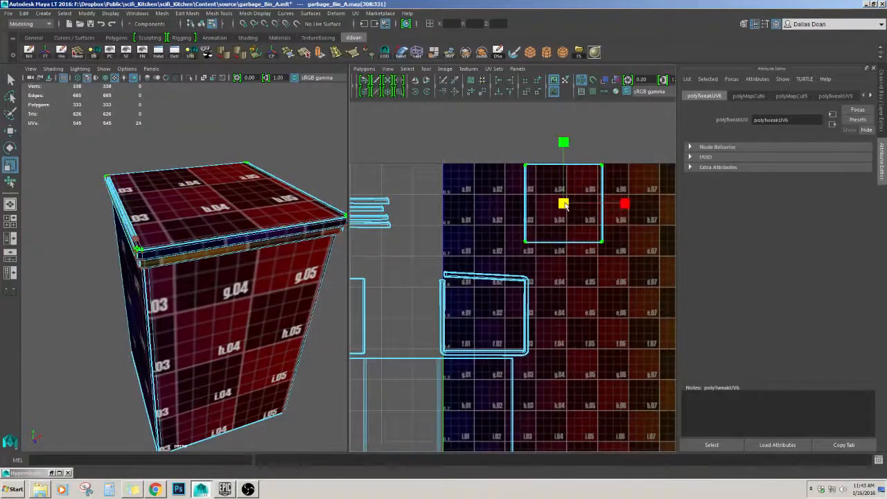
{"action": "right_click_drag", "start_coordinate": [498, 241], "coordinate": [514, 260], "text": "shift"}
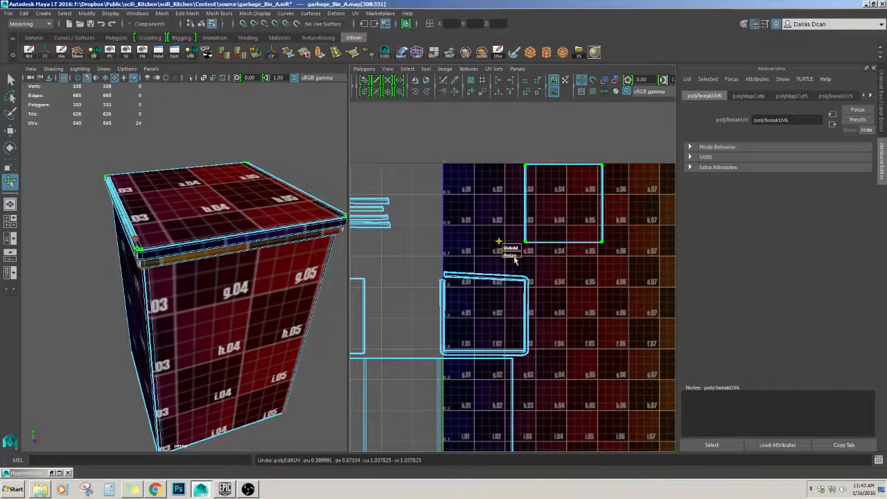
{"action": "scroll", "coordinate": [558, 213], "scroll_direction": "down", "scroll_amount": 5}
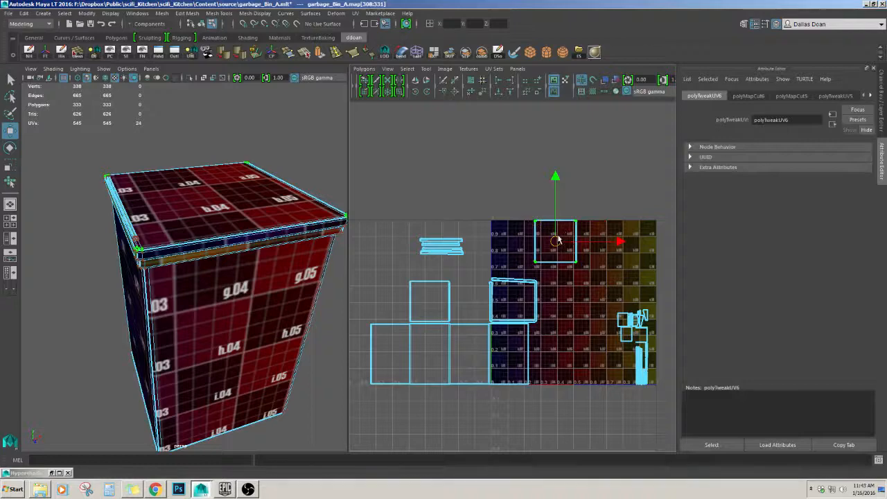
{"action": "middle_click_drag", "start_coordinate": [394, 242], "coordinate": [439, 214], "text": "alt"}
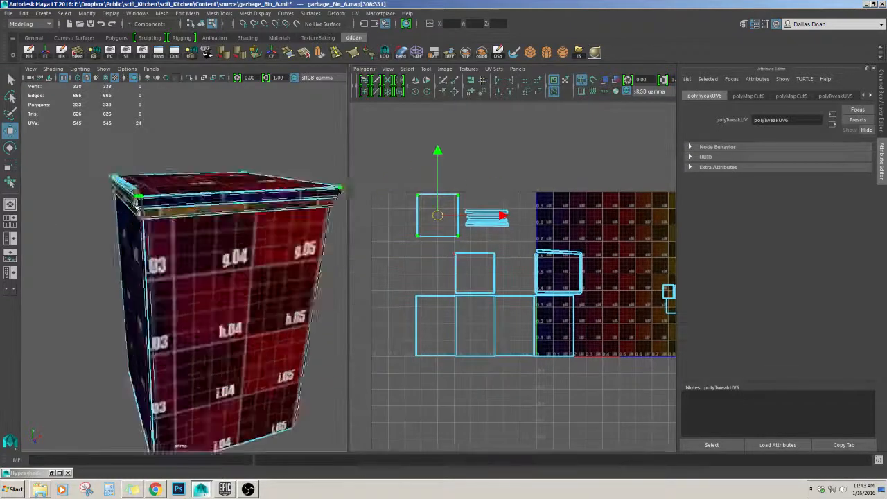
{"action": "scroll", "coordinate": [138, 234], "scroll_direction": "down", "scroll_amount": 4}
{"action": "middle_click_drag", "start_coordinate": [501, 237], "coordinate": [395, 210], "text": "alt"}
Select all faces of the thin cylindrical rod along the lid's edge
{"action": "left_click_drag", "start_coordinate": [154, 226], "coordinate": [231, 235], "text": "alt"}
{"action": "scroll", "coordinate": [190, 222], "scroll_direction": "up", "scroll_amount": 5}
{"action": "scroll", "coordinate": [188, 220], "scroll_direction": "down", "scroll_amount": 5}
{"action": "scroll", "coordinate": [178, 196], "scroll_direction": "up", "scroll_amount": 5}
{"action": "scroll", "coordinate": [223, 226], "scroll_direction": "down", "scroll_amount": 6}
{"action": "scroll", "coordinate": [263, 218], "scroll_direction": "up", "scroll_amount": 4}
{"action": "scroll", "coordinate": [242, 232], "scroll_direction": "down", "scroll_amount": 6}
{"action": "scroll", "coordinate": [225, 231], "scroll_direction": "up", "scroll_amount": 6}
{"action": "scroll", "coordinate": [226, 231], "scroll_direction": "up", "scroll_amount": 5}
{"action": "scroll", "coordinate": [233, 217], "scroll_direction": "down", "scroll_amount": 5}
{"action": "scroll", "coordinate": [217, 215], "scroll_direction": "up", "scroll_amount": 3}
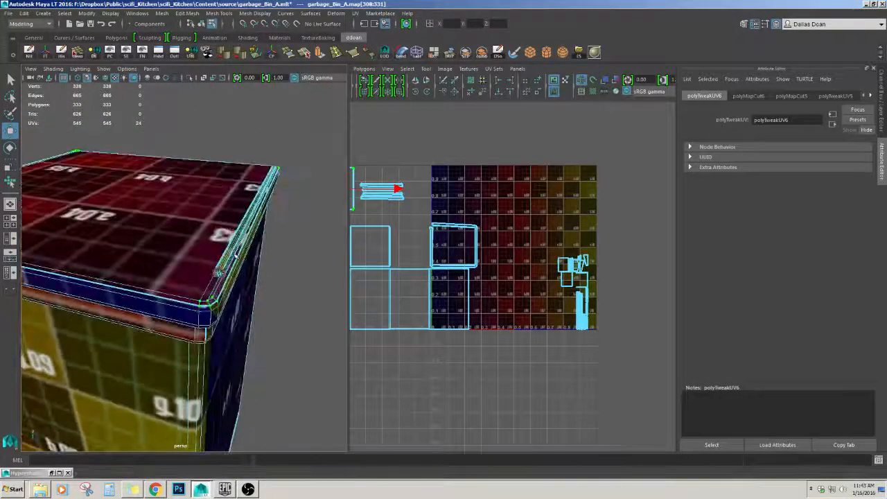
{"action": "left_click", "coordinate": [234, 254]}
{"action": "scroll", "coordinate": [243, 255], "scroll_direction": "up", "scroll_amount": 3}
{"action": "key", "text": "F11"}
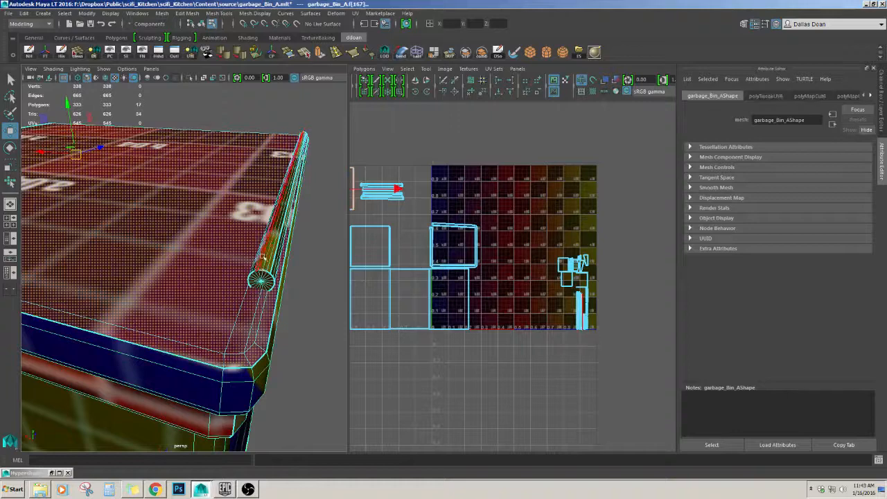
{"action": "left_click", "coordinate": [265, 264]}
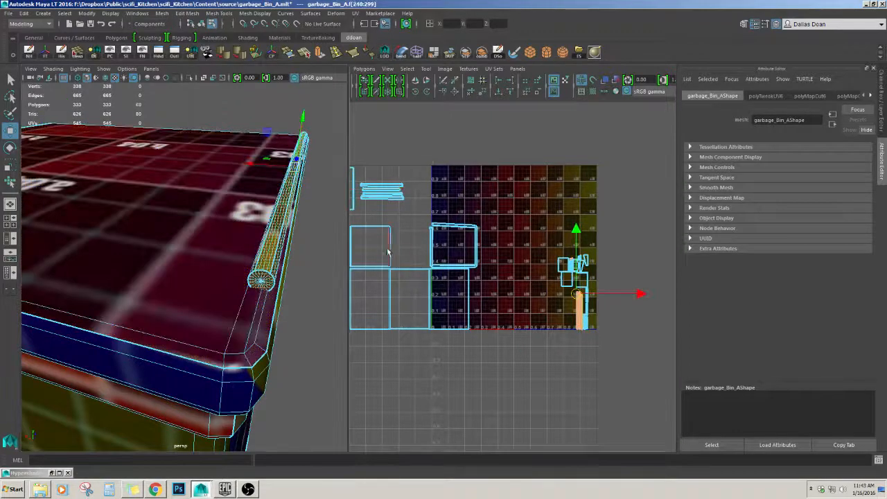
Locate the rod's strips in the UV layout and isolate the selected rod faces in the 3D view
{"action": "right_click_drag", "start_coordinate": [235, 270], "coordinate": [153, 270], "text": "alt"}
{"action": "mouse_move", "coordinate": [152, 271]}
{"action": "left_mouse_down", "text": "alt"}
{"action": "mouse_move", "coordinate": [215, 255]}
{"action": "mouse_move", "coordinate": [237, 278]}
{"action": "mouse_move", "coordinate": [159, 274]}
{"action": "left_mouse_up", "text": "alt"}
{"action": "right_click_drag", "start_coordinate": [159, 274], "coordinate": [266, 280], "text": "alt"}
{"action": "left_click_drag", "start_coordinate": [267, 280], "coordinate": [228, 287], "text": "alt"}
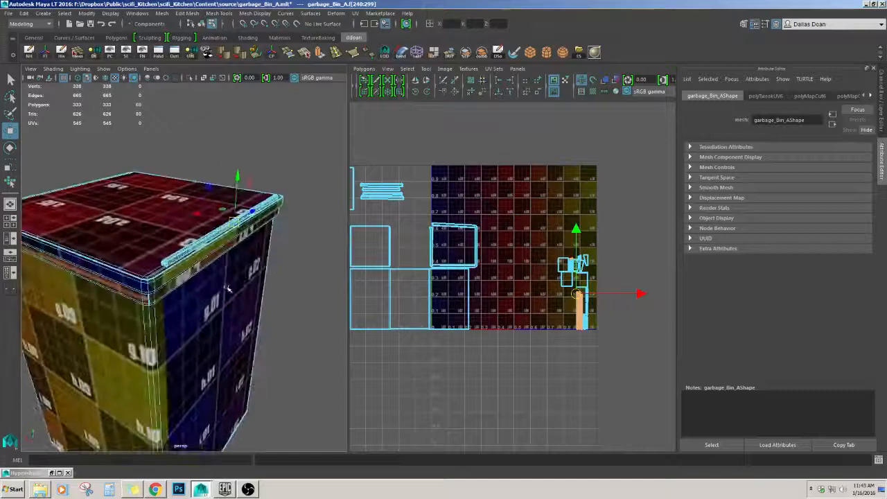
{"action": "right_click_drag", "start_coordinate": [228, 287], "coordinate": [188, 253], "text": "alt"}
{"action": "left_click_drag", "start_coordinate": [188, 254], "coordinate": [201, 269], "text": "alt"}
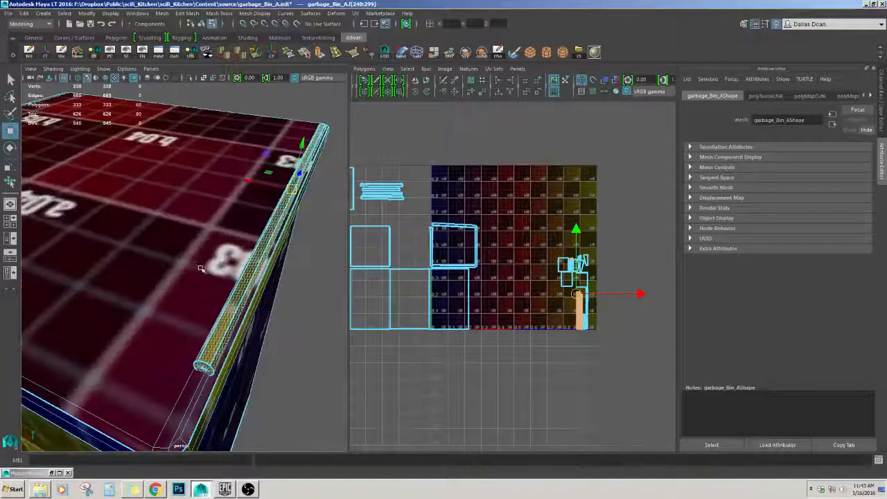
{"action": "right_click_drag", "start_coordinate": [471, 288], "coordinate": [496, 284], "text": "alt"}
{"action": "middle_click_drag", "start_coordinate": [496, 284], "coordinate": [271, 255], "text": "alt"}
{"action": "right_click_drag", "start_coordinate": [270, 255], "coordinate": [289, 267], "text": "alt"}
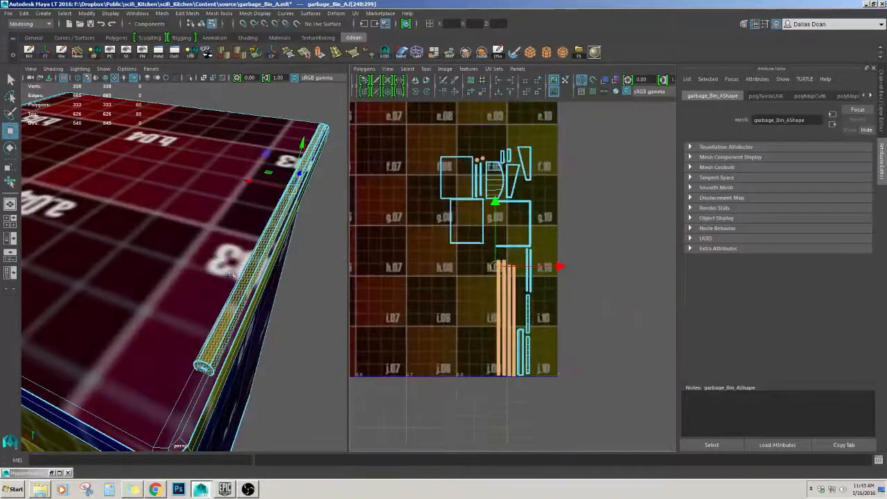
{"action": "key", "text": "ctrl+1"}
{"action": "left_click_drag", "start_coordinate": [273, 251], "coordinate": [253, 246], "text": "alt"}
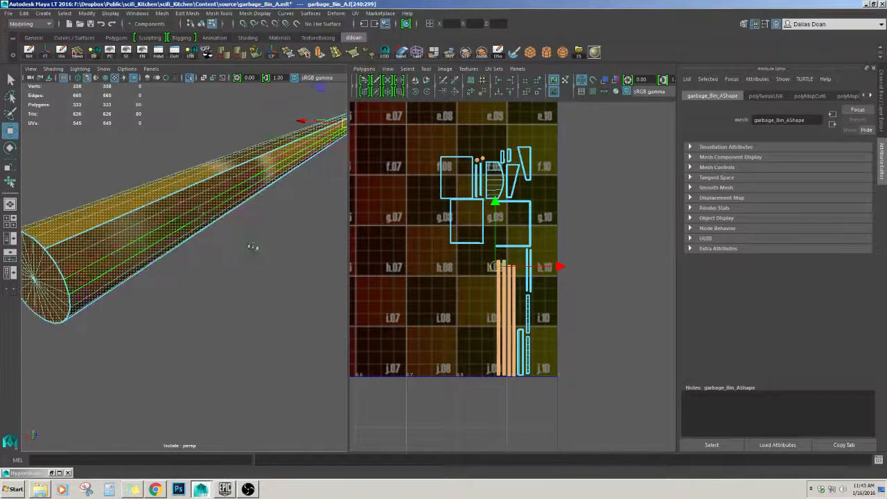
Select a lengthwise seam edge on the isolated rod and move and sew its UVs together
{"action": "right_click_drag", "start_coordinate": [202, 210], "coordinate": [202, 187]}
{"action": "left_click", "coordinate": [183, 188]}
{"action": "key", "text": "f"}
{"action": "right_click_drag", "start_coordinate": [276, 240], "coordinate": [296, 243], "text": "alt"}
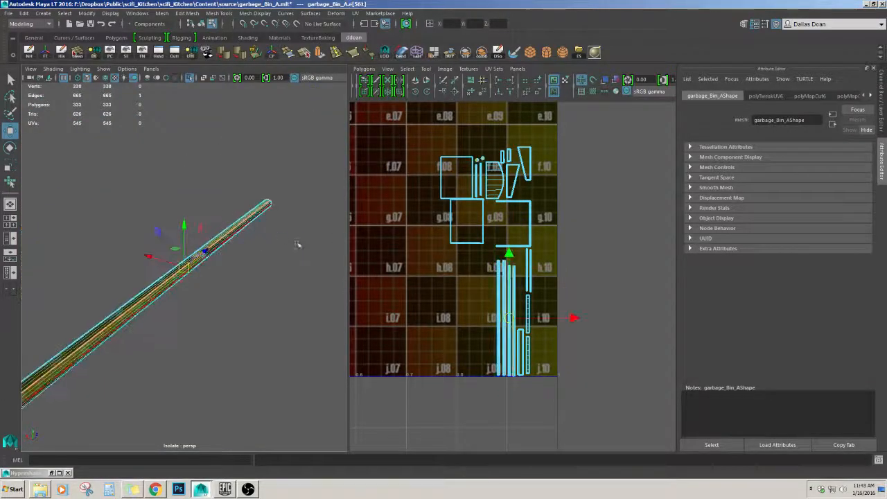
{"action": "left_click_drag", "start_coordinate": [297, 244], "coordinate": [238, 208], "text": "alt"}
{"action": "left_click_drag", "start_coordinate": [171, 229], "coordinate": [210, 238], "text": "alt"}
{"action": "left_click", "coordinate": [454, 92]}
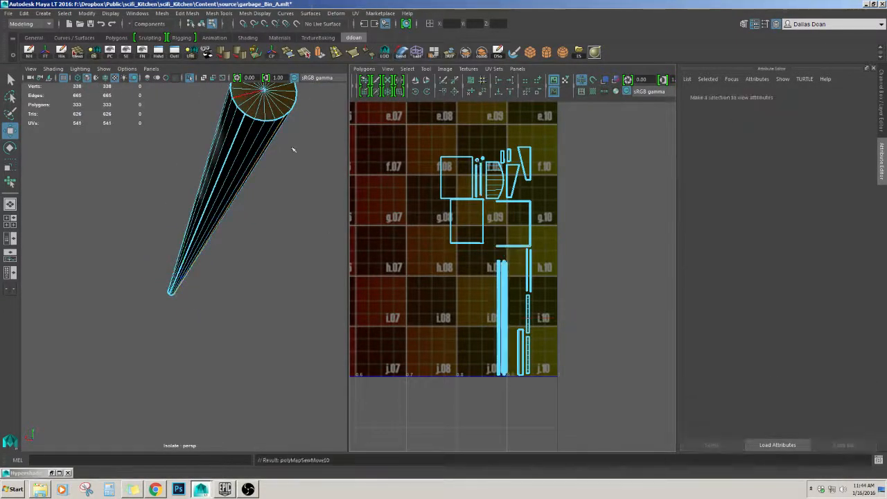
Cut the rod's UVs along one lengthwise edge and sew the remaining lengthwise seams into a single shell
{"action": "left_click", "coordinate": [243, 143]}
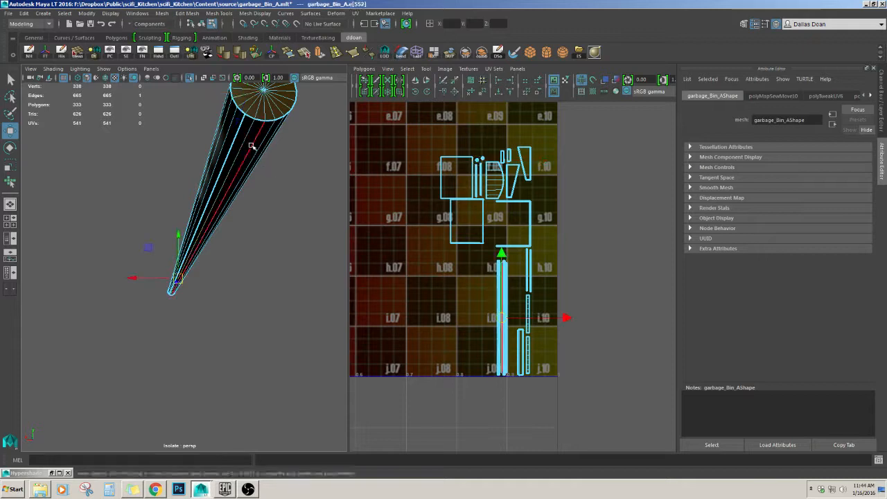
{"action": "left_click", "coordinate": [251, 146]}
{"action": "left_click", "coordinate": [443, 81]}
{"action": "left_click", "coordinate": [237, 129]}
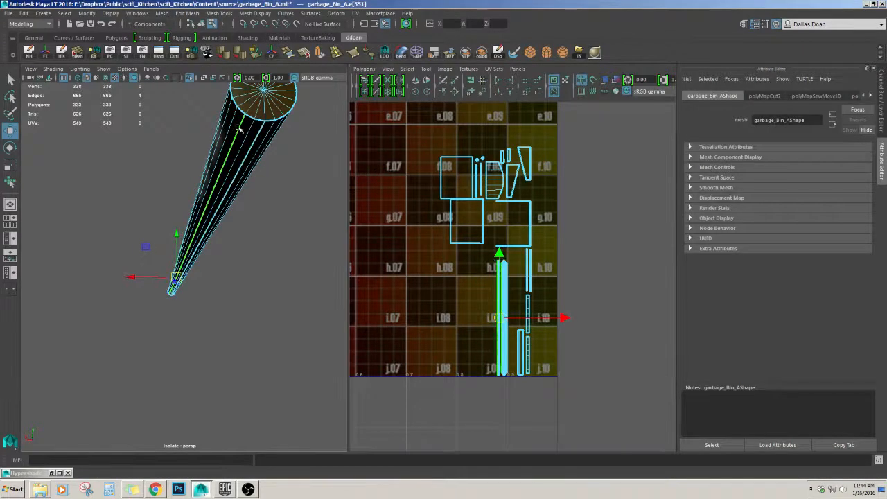
{"action": "left_click", "coordinate": [455, 91]}
{"action": "left_click", "coordinate": [299, 158]}
{"action": "left_click_drag", "start_coordinate": [299, 158], "coordinate": [192, 185], "text": "alt"}
{"action": "left_click", "coordinate": [229, 332]}
{"action": "key", "text": "g"}
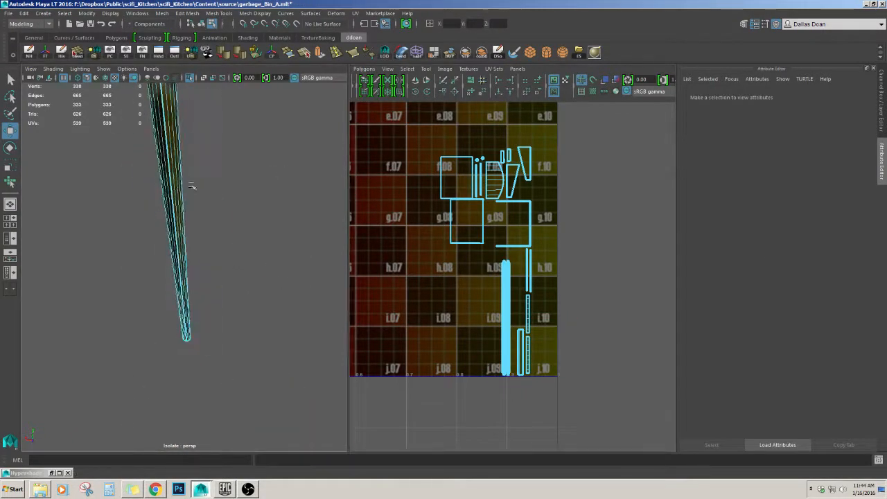
Select the rod's connected side faces and convert the selection to UVs
{"action": "key", "text": "F8"}
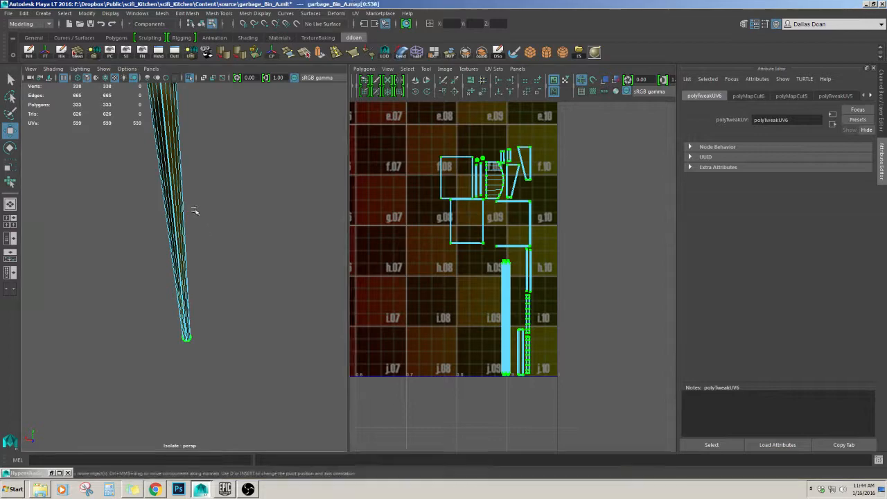
{"action": "key", "text": "F11"}
{"action": "left_click", "coordinate": [173, 205]}
{"action": "left_click", "coordinate": [232, 229]}
{"action": "double_click", "coordinate": [178, 211]}
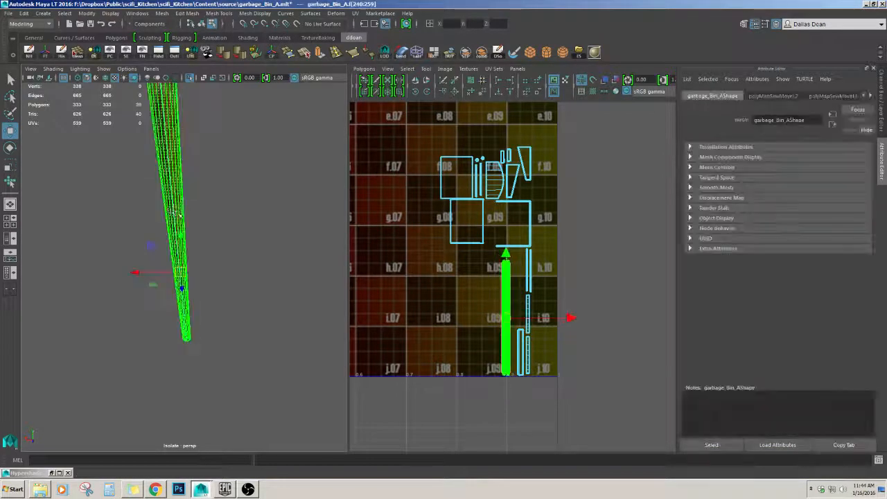
{"action": "scroll", "coordinate": [523, 317], "scroll_direction": "up", "scroll_amount": 3}
{"action": "scroll", "coordinate": [523, 317], "scroll_direction": "up", "scroll_amount": 3}
{"action": "right_click_drag", "start_coordinate": [476, 257], "coordinate": [516, 260], "text": "ctrl"}
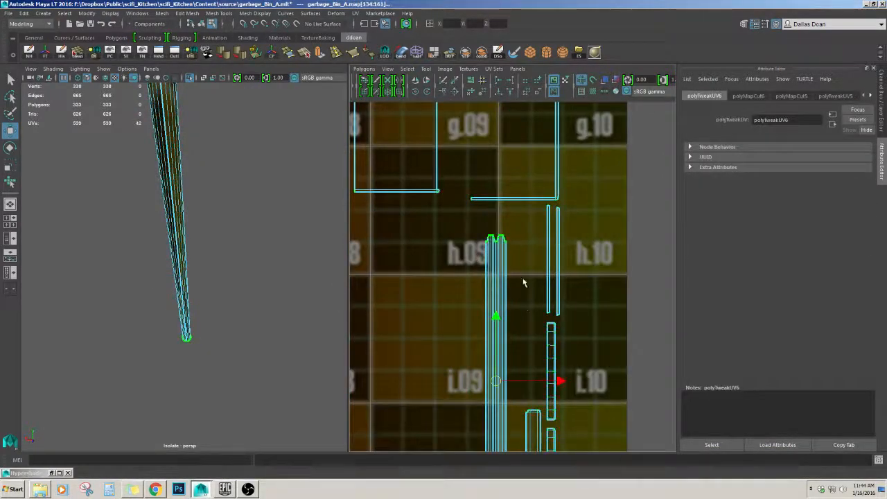
Unfold the rod's merged UV shell
{"action": "middle_click_drag", "start_coordinate": [512, 323], "coordinate": [516, 278], "text": "alt"}
{"action": "left_click_drag", "start_coordinate": [251, 237], "coordinate": [339, 284], "text": "alt"}
{"action": "scroll", "coordinate": [449, 251], "scroll_direction": "down", "scroll_amount": 3}
{"action": "scroll", "coordinate": [478, 255], "scroll_direction": "up", "scroll_amount": 2}
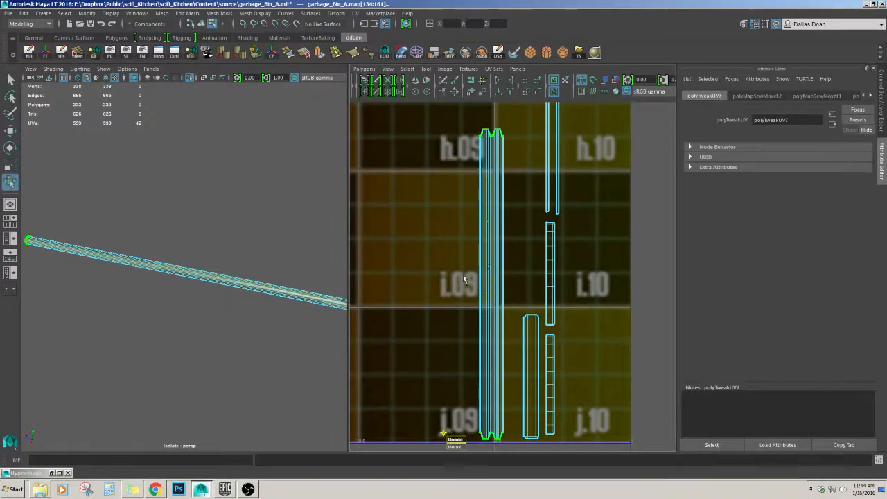
{"action": "right_click_drag", "start_coordinate": [457, 435], "coordinate": [455, 439], "text": "shift"}
{"action": "key", "text": "w"}
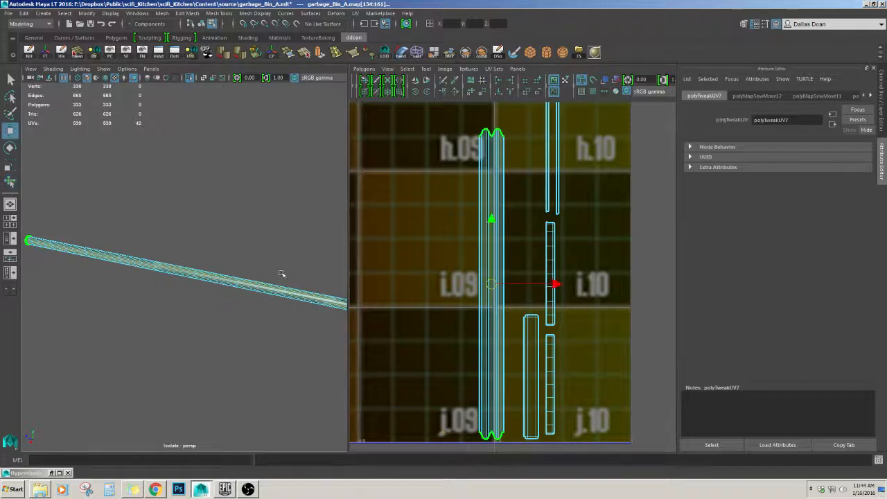
Try a cylindrical UV projection on the whole garbage bin mesh
{"action": "left_click_drag", "start_coordinate": [282, 273], "coordinate": [197, 294], "text": "alt"}
{"action": "key", "text": "F8"}
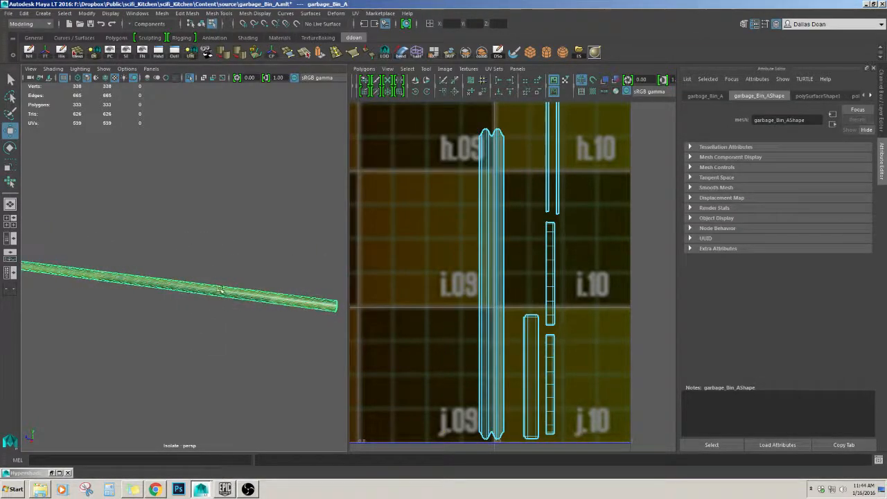
{"action": "key", "text": "space"}
{"action": "key", "text": "space"}
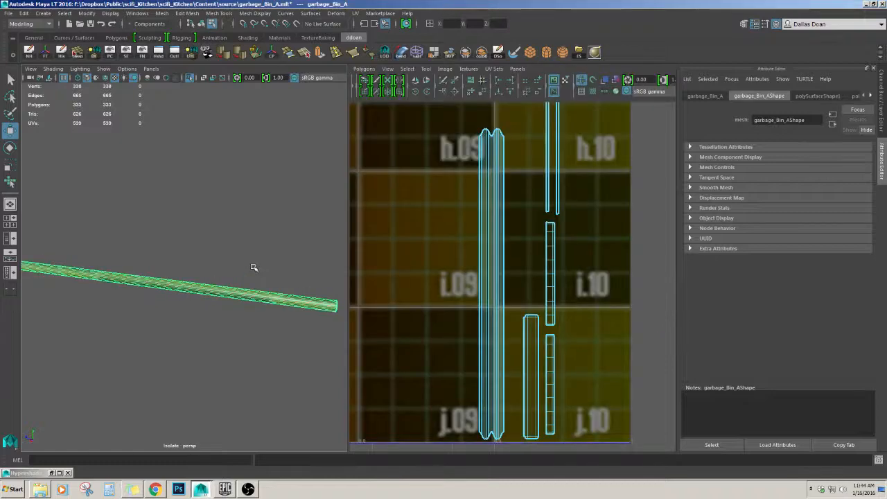
{"action": "right_click", "coordinate": [356, 286]}
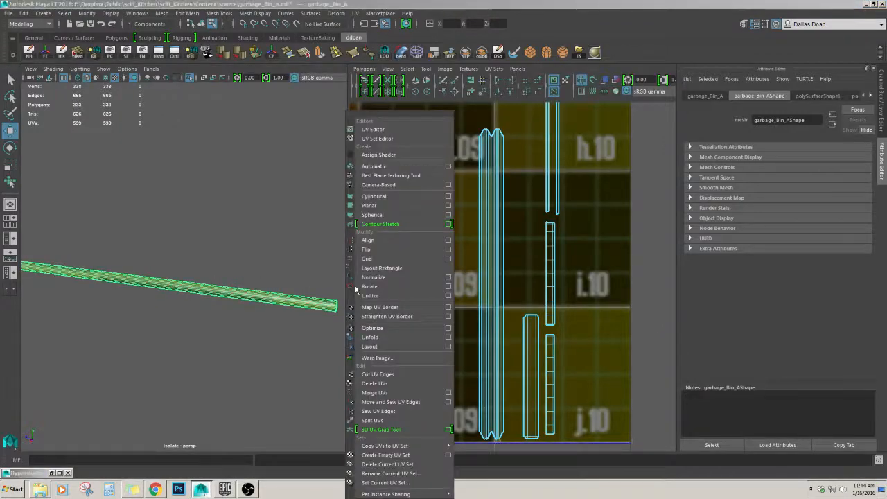
{"action": "left_click", "coordinate": [377, 196]}
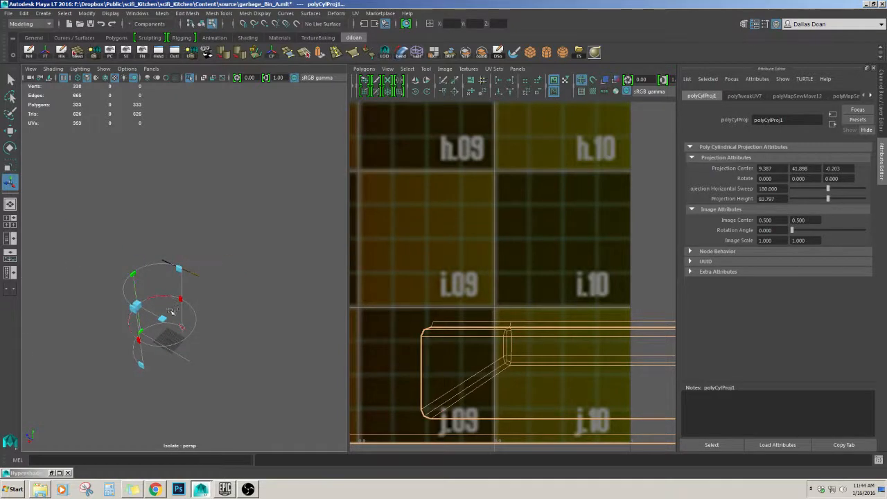
{"action": "scroll", "coordinate": [216, 281], "scroll_direction": "up", "scroll_amount": 8}
{"action": "left_click_drag", "start_coordinate": [216, 282], "coordinate": [216, 257], "text": "alt"}
{"action": "scroll", "coordinate": [446, 277], "scroll_direction": "down", "scroll_amount": 3}
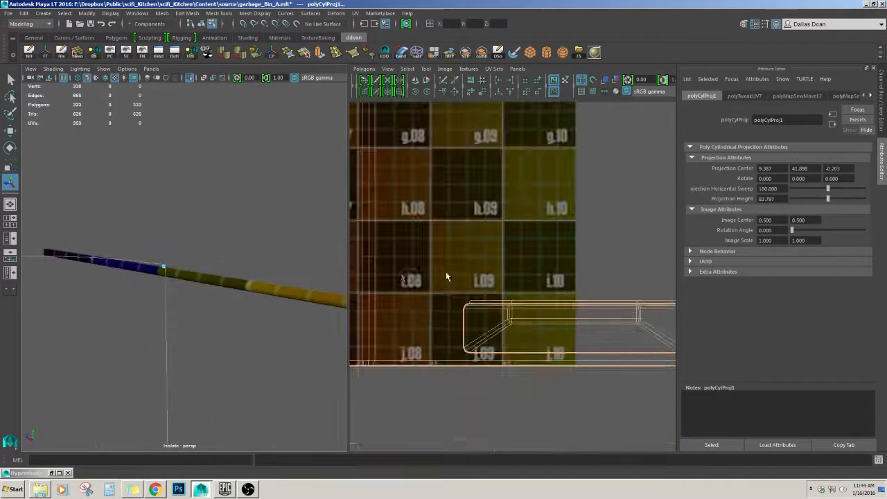
{"action": "scroll", "coordinate": [246, 265], "scroll_direction": "down", "scroll_amount": 4}
{"action": "scroll", "coordinate": [469, 263], "scroll_direction": "down", "scroll_amount": 6}
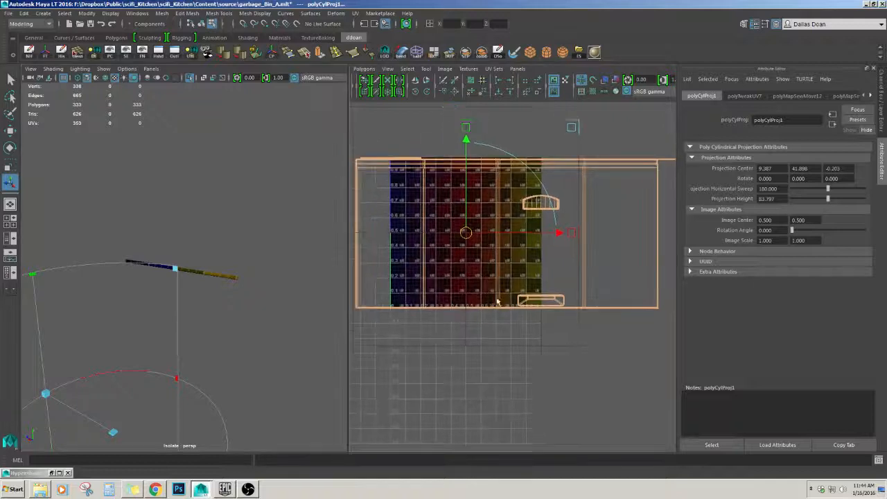
{"action": "left_click", "coordinate": [219, 273]}
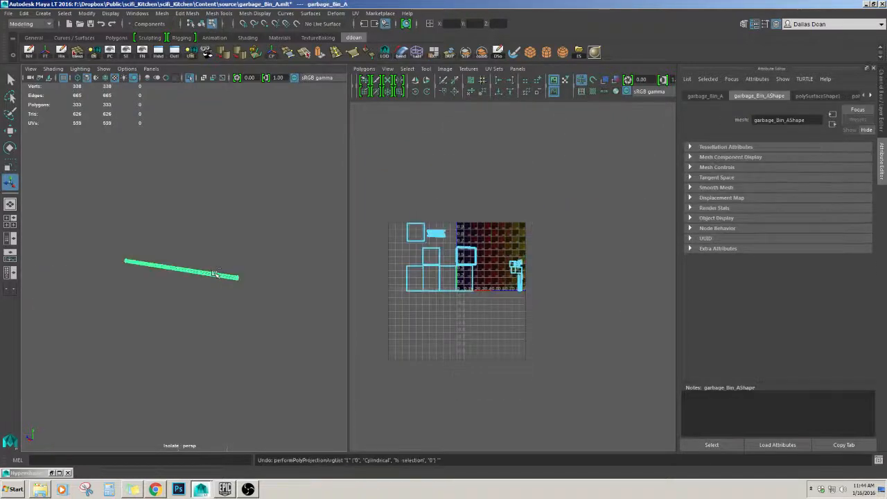
Try a cylindrical UV projection on only the rod's side faces and undo it
{"action": "scroll", "coordinate": [223, 273], "scroll_direction": "up", "scroll_amount": 4}
{"action": "left_click_drag", "start_coordinate": [224, 272], "coordinate": [231, 268], "text": "alt"}
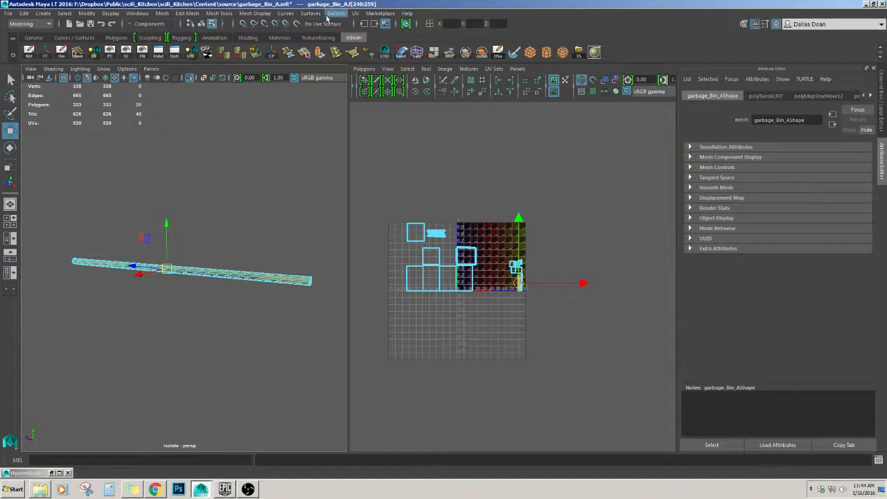
{"action": "left_click", "coordinate": [355, 13]}
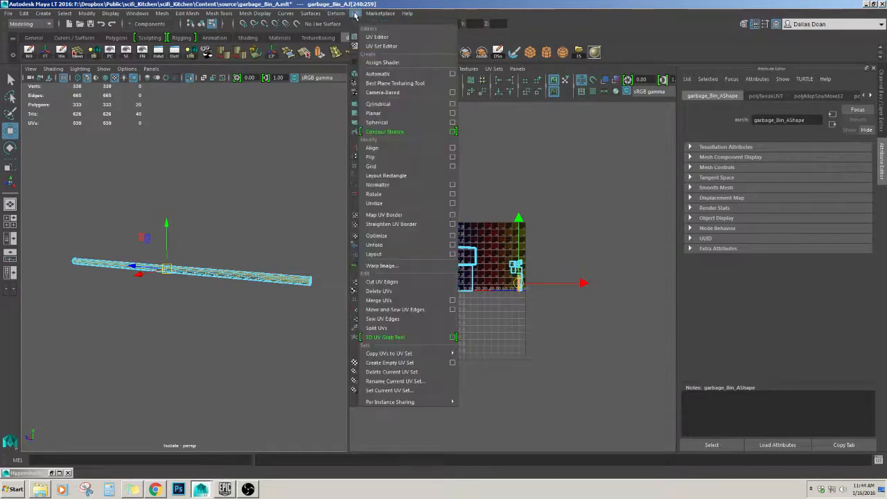
{"action": "left_click", "coordinate": [395, 104]}
{"action": "left_click_drag", "start_coordinate": [234, 163], "coordinate": [216, 193], "text": "alt"}
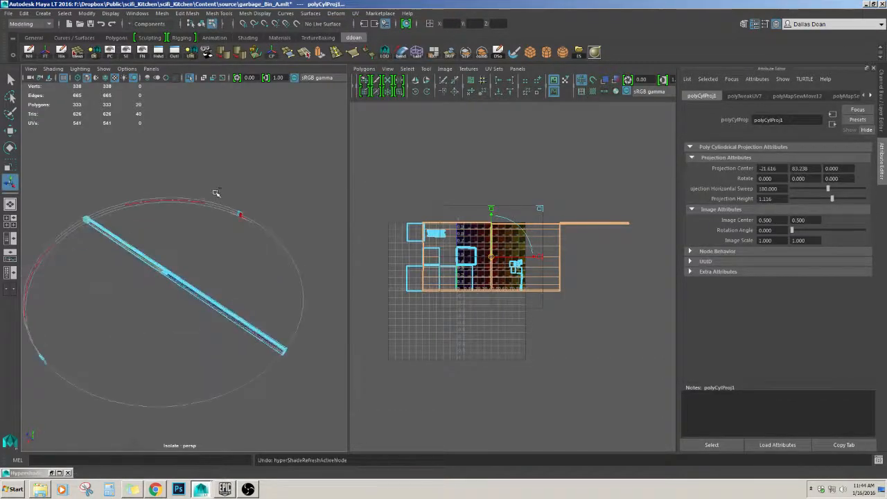
{"action": "key", "text": "ctrl+z"}
{"action": "key", "text": "ctrl+z"}
{"action": "key", "text": "w"}
{"action": "scroll", "coordinate": [245, 303], "scroll_direction": "up", "scroll_amount": 5}
{"action": "left_click_drag", "start_coordinate": [245, 302], "coordinate": [148, 223], "text": "alt"}
{"action": "scroll", "coordinate": [206, 273], "scroll_direction": "down", "scroll_amount": 5}
{"action": "scroll", "coordinate": [506, 303], "scroll_direction": "up", "scroll_amount": 6}
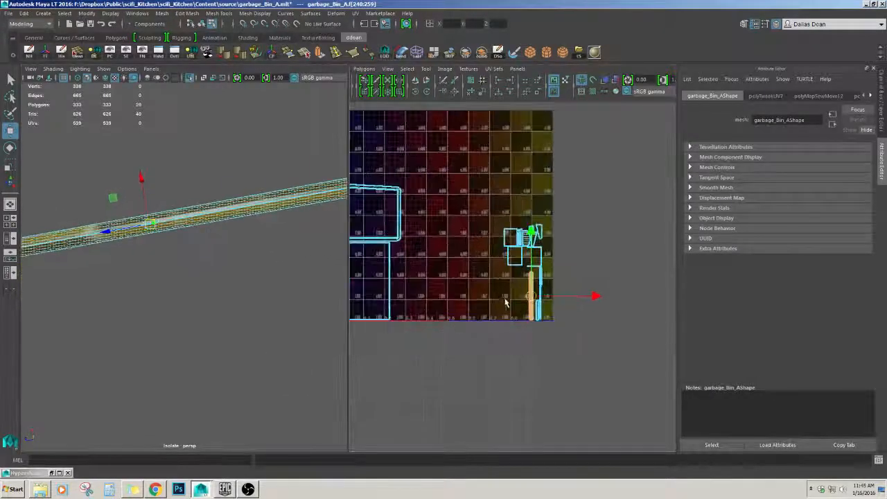
Select the UVs of the lid rod's unfolded strip
{"action": "scroll", "coordinate": [507, 304], "scroll_direction": "up", "scroll_amount": 6}
{"action": "middle_click_drag", "start_coordinate": [531, 309], "coordinate": [445, 300], "text": "alt"}
{"action": "right_click_drag", "start_coordinate": [445, 301], "coordinate": [474, 298]}
{"action": "left_click_drag", "start_coordinate": [464, 264], "coordinate": [488, 280]}
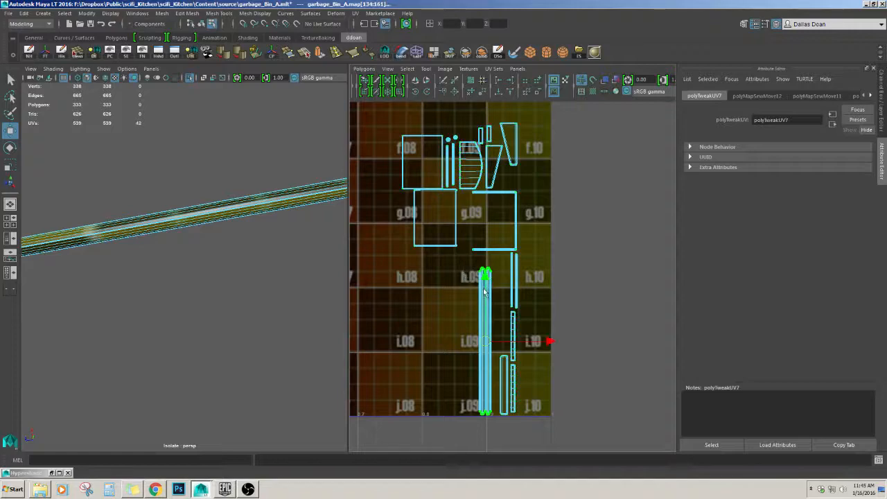
End the isolated view to bring back the whole garbage bin, return to object selection and clear the selection
{"action": "left_click_drag", "start_coordinate": [245, 248], "coordinate": [184, 282], "text": "alt"}
{"action": "key", "text": "ctrl+1"}
{"action": "key", "text": "ctrl+1"}
{"action": "scroll", "coordinate": [208, 272], "scroll_direction": "down", "scroll_amount": 5}
{"action": "key", "text": "f"}
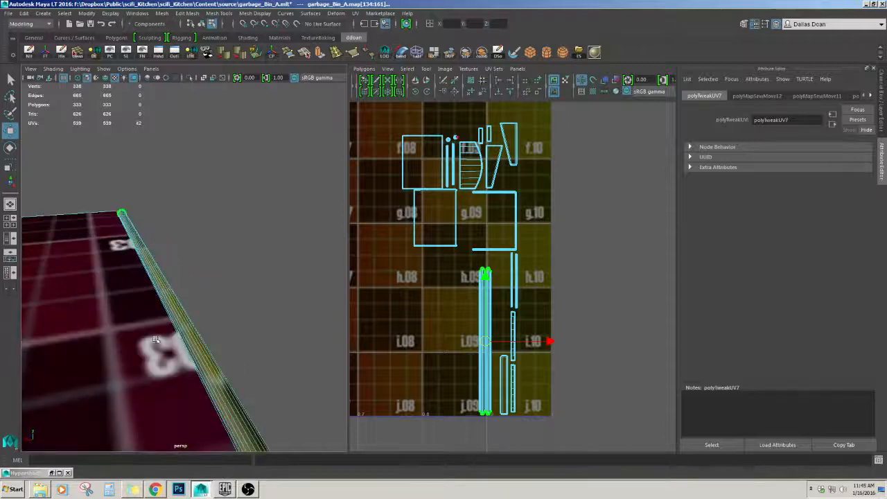
{"action": "right_click_drag", "start_coordinate": [156, 340], "coordinate": [162, 307]}
{"action": "scroll", "coordinate": [182, 297], "scroll_direction": "down", "scroll_amount": 4}
{"action": "left_click_drag", "start_coordinate": [208, 259], "coordinate": [265, 193], "text": "alt"}
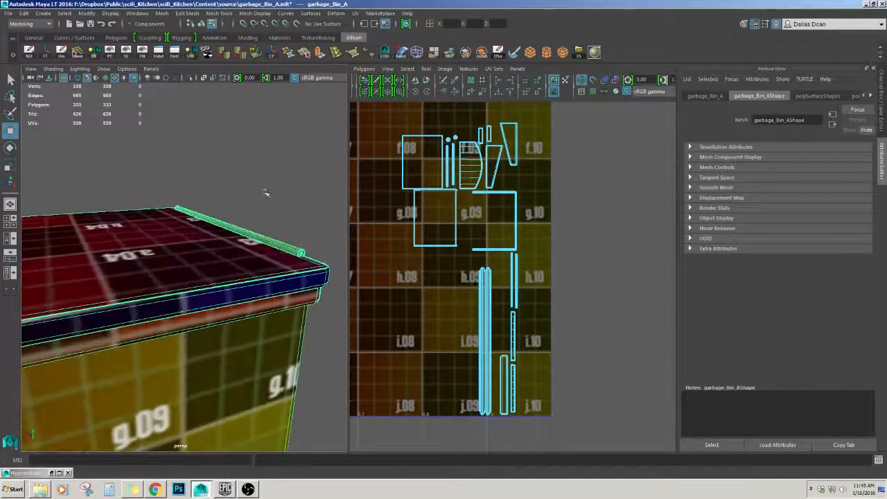
{"action": "left_click", "coordinate": [266, 192]}
{"action": "scroll", "coordinate": [217, 236], "scroll_direction": "down", "scroll_amount": 5}
{"action": "scroll", "coordinate": [217, 235], "scroll_direction": "up", "scroll_amount": 4}
{"action": "left_click_drag", "start_coordinate": [218, 235], "coordinate": [190, 249], "text": "alt"}
Select a corner UV of the C-shaped shell and locate the matching corner on the bin's protruding block
{"action": "right_click_drag", "start_coordinate": [201, 252], "coordinate": [252, 253]}
{"action": "middle_click_drag", "start_coordinate": [465, 247], "coordinate": [485, 250], "text": "alt"}
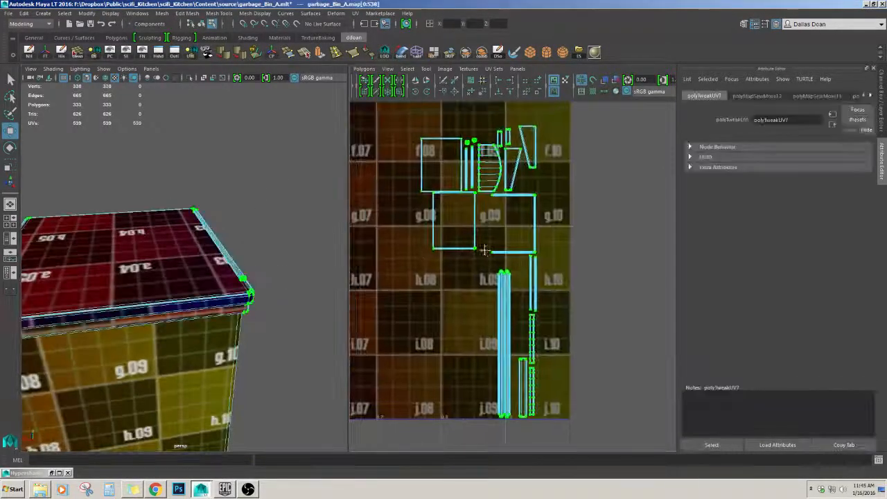
{"action": "scroll", "coordinate": [485, 250], "scroll_direction": "up", "scroll_amount": 4}
{"action": "scroll", "coordinate": [486, 236], "scroll_direction": "down", "scroll_amount": 1}
{"action": "left_click_drag", "start_coordinate": [575, 236], "coordinate": [576, 239]}
{"action": "key", "text": "f"}
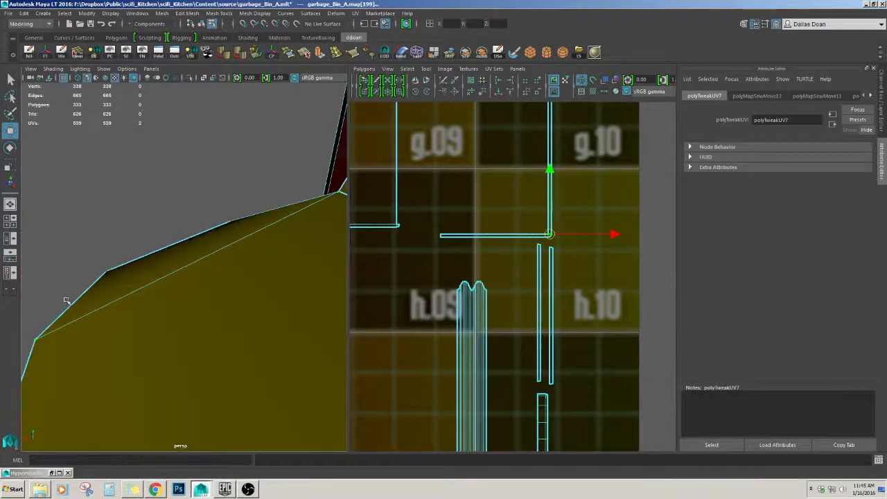
{"action": "left_click_drag", "start_coordinate": [104, 284], "coordinate": [193, 244], "text": "alt"}
{"action": "scroll", "coordinate": [202, 271], "scroll_direction": "down", "scroll_amount": 5}
{"action": "left_click_drag", "start_coordinate": [190, 278], "coordinate": [174, 325], "text": "alt"}
{"action": "scroll", "coordinate": [226, 295], "scroll_direction": "down", "scroll_amount": 6}
{"action": "scroll", "coordinate": [228, 295], "scroll_direction": "up", "scroll_amount": 3}
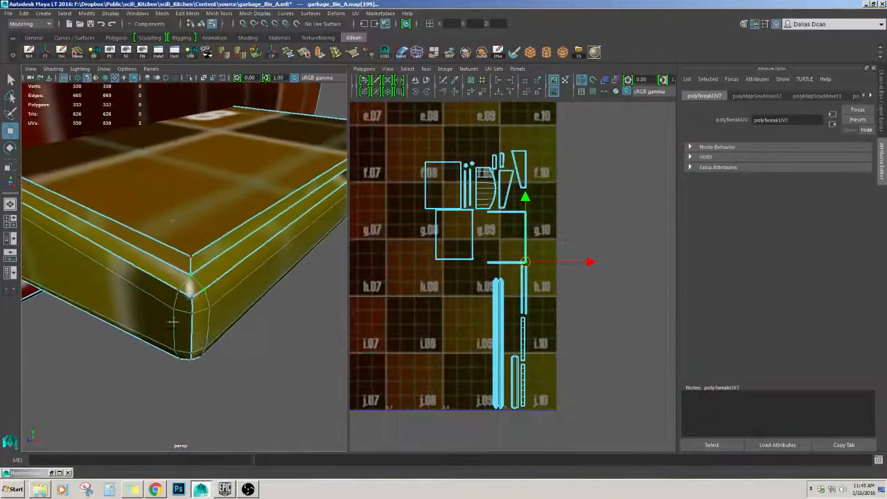
Delete the hidden narrow face at the back of the protruding block's raised top
{"action": "left_click", "coordinate": [175, 253]}
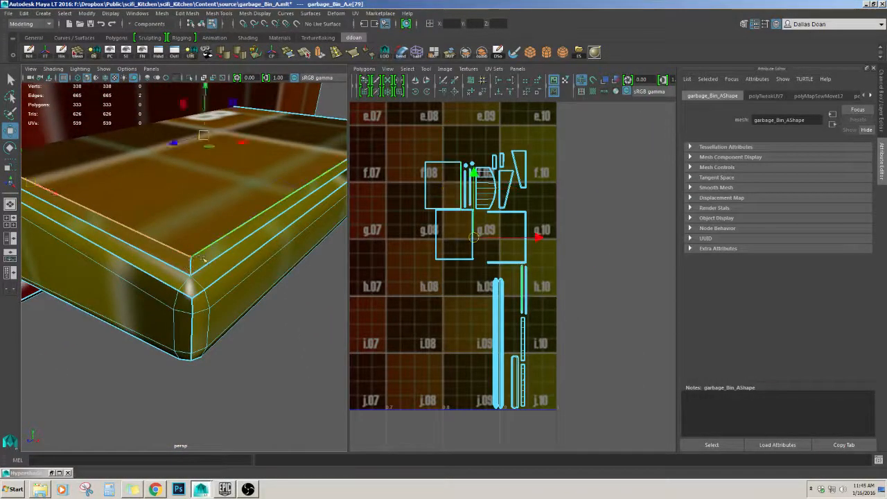
{"action": "left_click_drag", "start_coordinate": [203, 258], "coordinate": [189, 242], "text": "alt"}
{"action": "left_click", "coordinate": [189, 243]}
{"action": "right_click_drag", "start_coordinate": [176, 237], "coordinate": [180, 252]}
{"action": "left_click", "coordinate": [189, 253]}
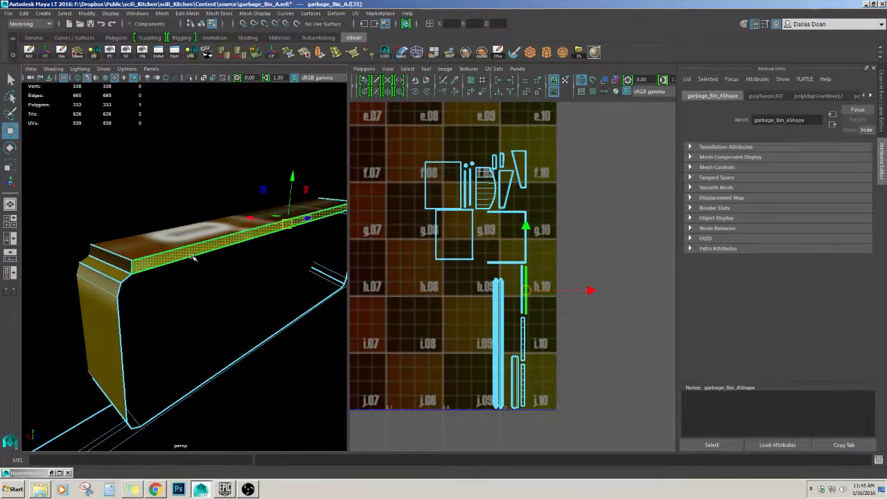
{"action": "key", "text": "Delete"}
Move and sew the UVs along the three outer edges of the protruding block's raised top
{"action": "left_click_drag", "start_coordinate": [188, 259], "coordinate": [185, 269], "text": "alt"}
{"action": "right_click_drag", "start_coordinate": [174, 229], "coordinate": [176, 206]}
{"action": "left_click", "coordinate": [130, 255]}
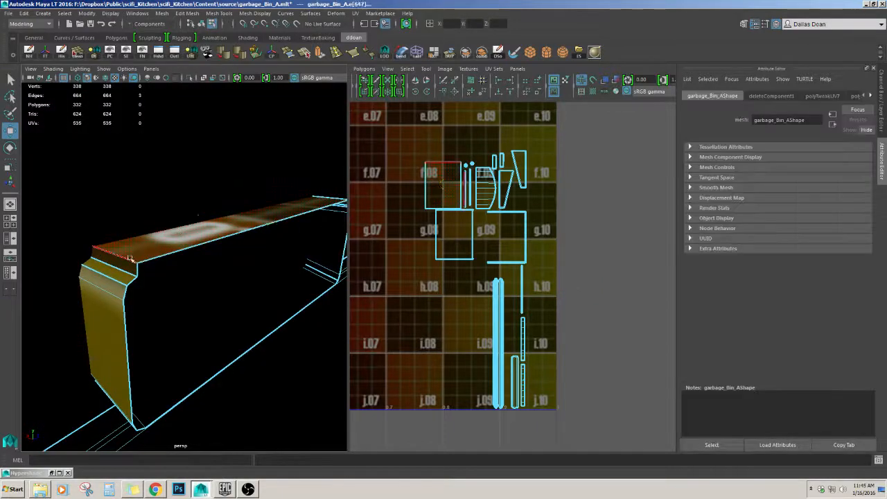
{"action": "left_click_drag", "start_coordinate": [308, 244], "coordinate": [132, 263], "text": "alt"}
{"action": "left_click", "coordinate": [195, 280], "text": "shift"}
{"action": "left_click", "coordinate": [206, 264], "text": "shift"}
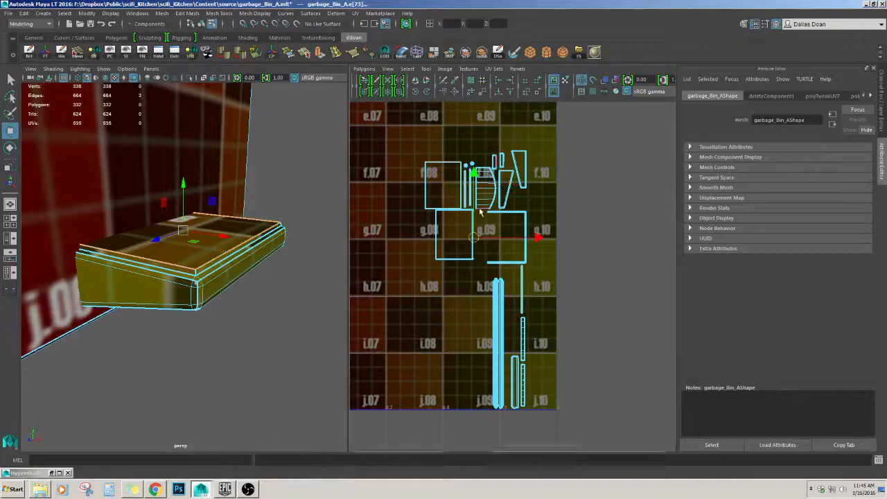
{"action": "right_click_drag", "start_coordinate": [481, 210], "coordinate": [474, 185], "text": "shift"}
Select the UVs of the raised top's merged shell and unfold them
{"action": "middle_click_drag", "start_coordinate": [448, 225], "coordinate": [462, 262], "text": "alt"}
{"action": "left_click_drag", "start_coordinate": [430, 193], "coordinate": [445, 205]}
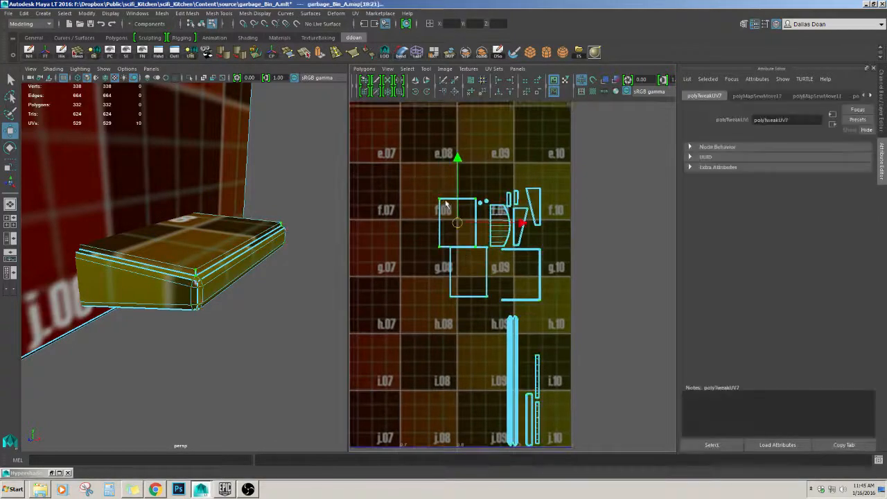
{"action": "scroll", "coordinate": [315, 246], "scroll_direction": "up", "scroll_amount": 3}
{"action": "scroll", "coordinate": [498, 202], "scroll_direction": "up", "scroll_amount": 5}
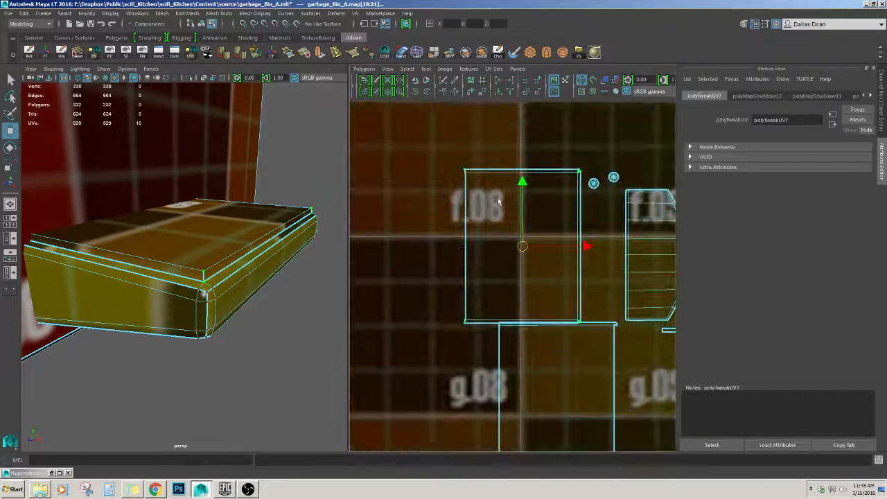
{"action": "right_click_drag", "start_coordinate": [496, 181], "coordinate": [495, 176], "text": "shift"}
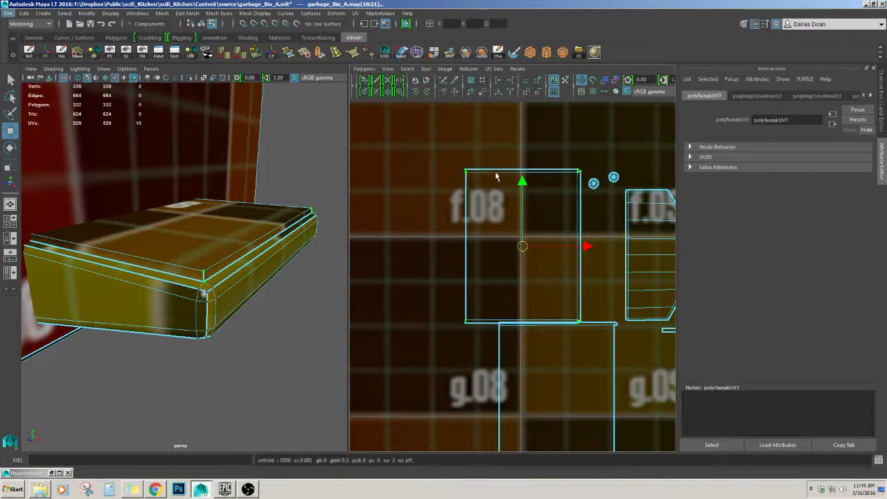
Move the raised top's unfolded shell out of the texture square, beside the other large shells
{"action": "scroll", "coordinate": [540, 232], "scroll_direction": "down", "scroll_amount": 5}
{"action": "scroll", "coordinate": [544, 242], "scroll_direction": "up", "scroll_amount": 2}
{"action": "scroll", "coordinate": [273, 245], "scroll_direction": "up", "scroll_amount": 3}
{"action": "scroll", "coordinate": [425, 261], "scroll_direction": "down", "scroll_amount": 2}
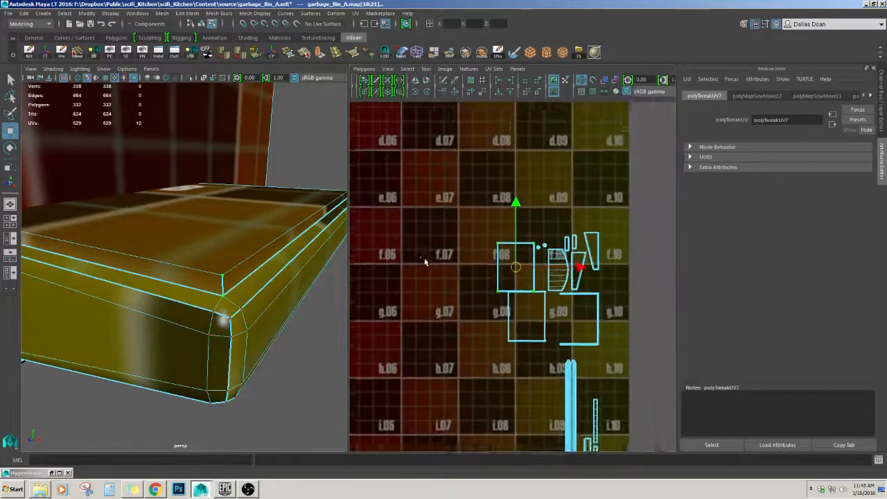
{"action": "scroll", "coordinate": [436, 267], "scroll_direction": "up", "scroll_amount": 3}
{"action": "middle_click_drag", "start_coordinate": [447, 277], "coordinate": [505, 220], "text": "alt"}
{"action": "scroll", "coordinate": [422, 257], "scroll_direction": "up", "scroll_amount": 2}
{"action": "scroll", "coordinate": [499, 238], "scroll_direction": "down", "scroll_amount": 4}
{"action": "scroll", "coordinate": [517, 219], "scroll_direction": "up", "scroll_amount": 4}
{"action": "left_click", "coordinate": [500, 189]}
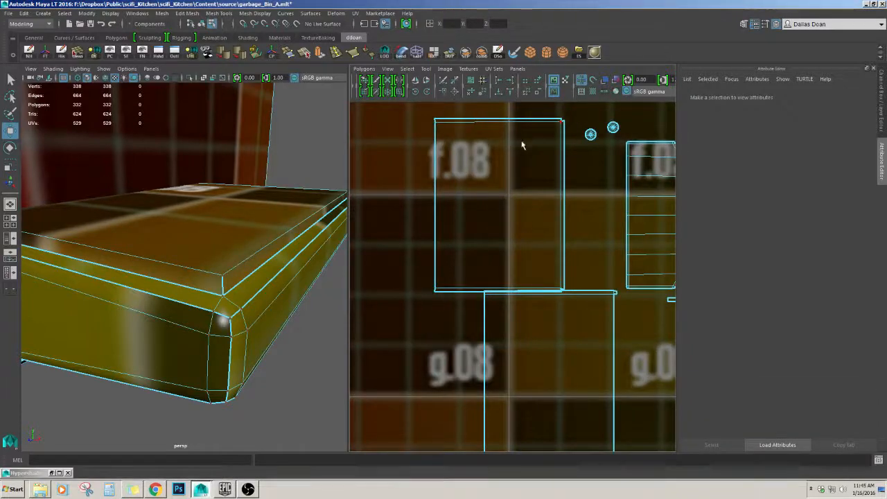
{"action": "left_click", "coordinate": [557, 118]}
{"action": "scroll", "coordinate": [516, 203], "scroll_direction": "down", "scroll_amount": 5}
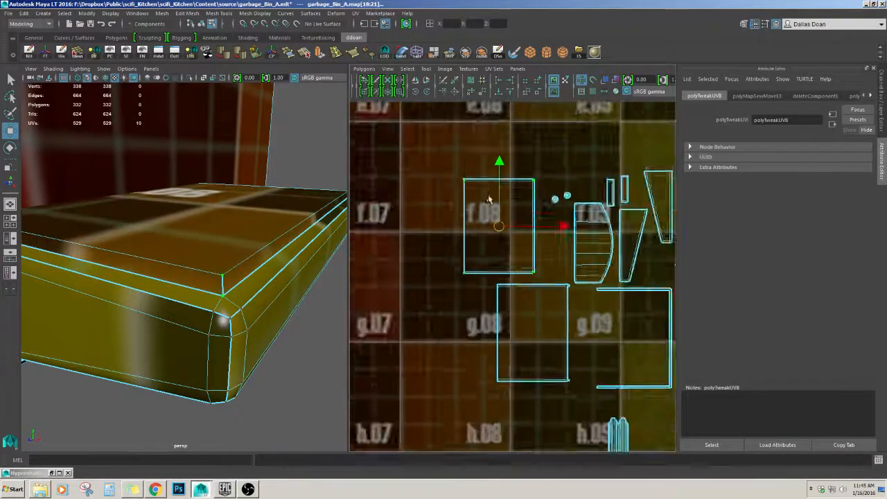
{"action": "left_click_drag", "start_coordinate": [538, 270], "coordinate": [388, 263]}
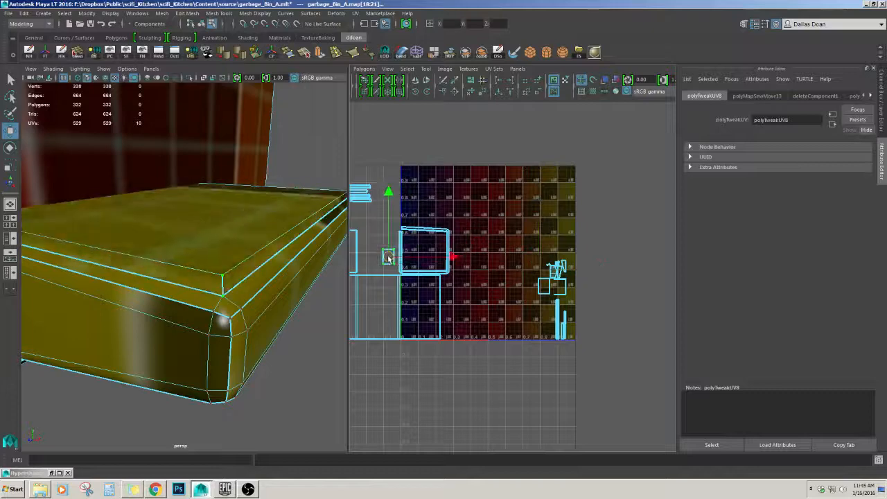
Move and sew the UVs along the protruding block's upper rim edges, below the raised top
{"action": "scroll", "coordinate": [95, 201], "scroll_direction": "down", "scroll_amount": 5}
{"action": "left_click_drag", "start_coordinate": [95, 200], "coordinate": [141, 179], "text": "alt"}
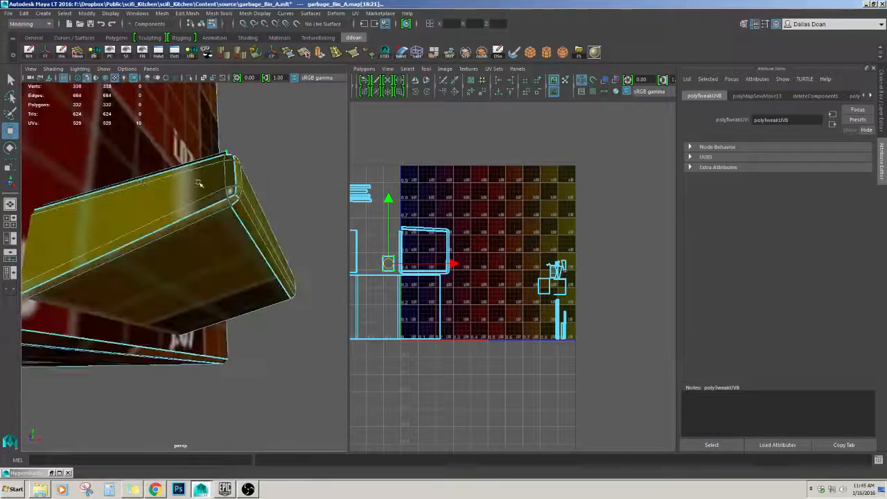
{"action": "key", "text": "F10"}
{"action": "left_click_drag", "start_coordinate": [227, 199], "coordinate": [174, 231], "text": "alt"}
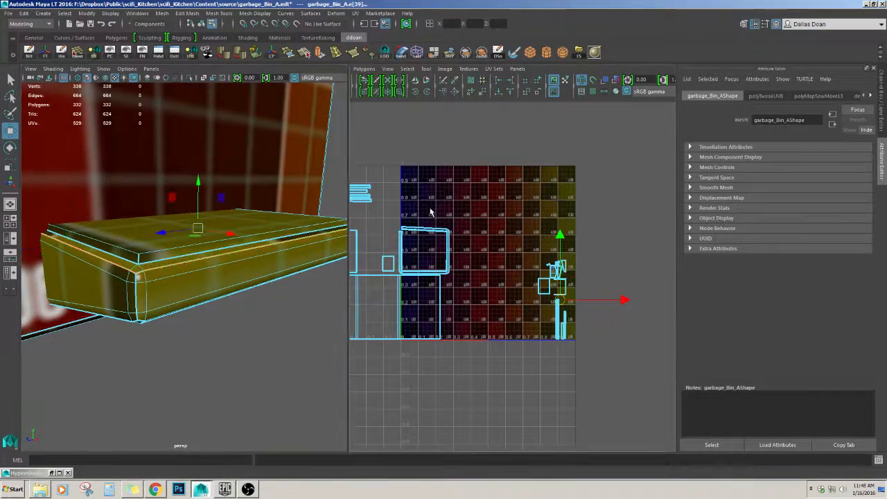
{"action": "right_click_drag", "start_coordinate": [431, 213], "coordinate": [391, 217], "text": "shift"}
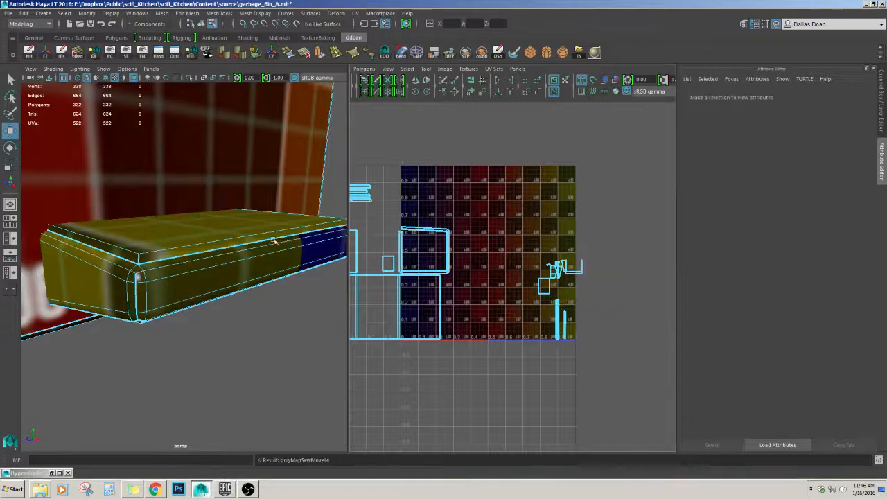
Select the edges outlining the protruding block's two front corners and cut their UVs
{"action": "double_click", "coordinate": [145, 244]}
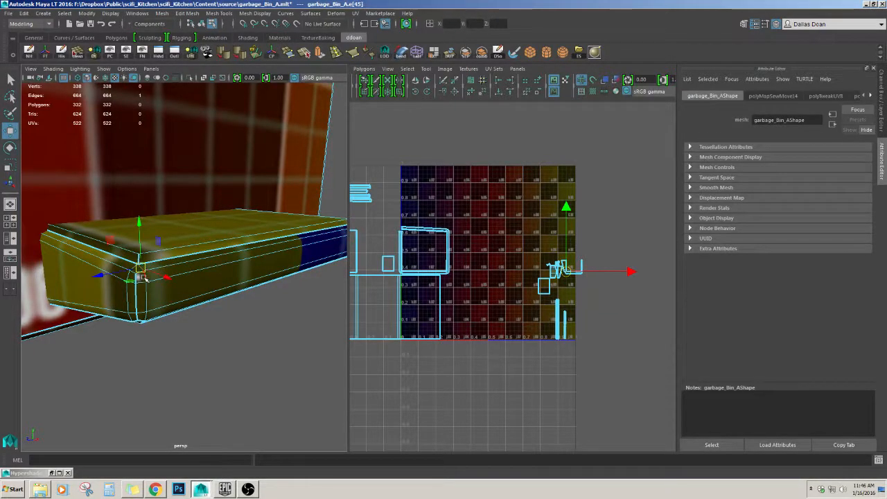
{"action": "left_click_drag", "start_coordinate": [144, 277], "coordinate": [171, 281], "text": "alt"}
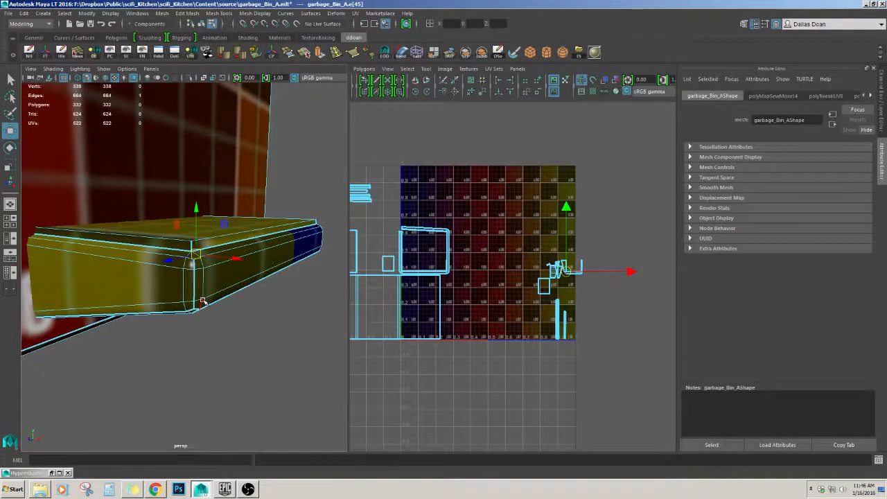
{"action": "left_click_drag", "start_coordinate": [294, 271], "coordinate": [150, 281], "text": "alt"}
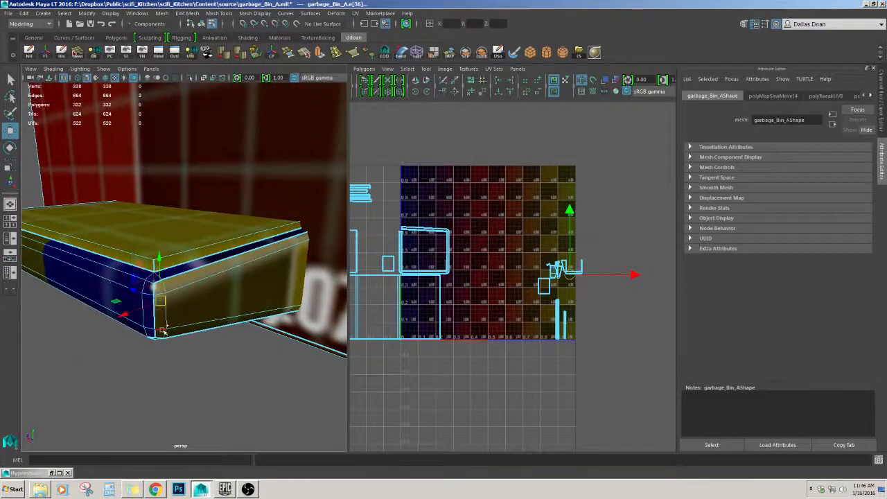
{"action": "left_click_drag", "start_coordinate": [165, 334], "coordinate": [178, 296], "text": "alt"}
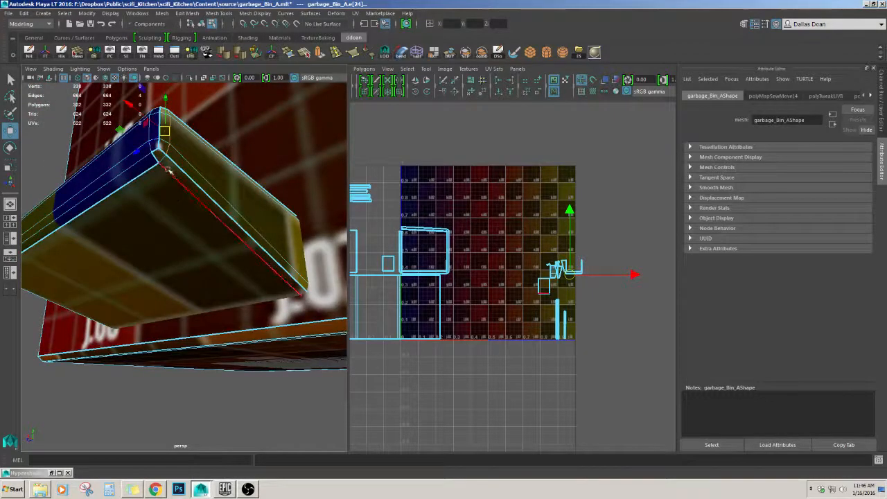
{"action": "left_click_drag", "start_coordinate": [165, 158], "coordinate": [291, 235], "text": "alt"}
{"action": "right_click_drag", "start_coordinate": [480, 214], "coordinate": [459, 212], "text": "shift"}
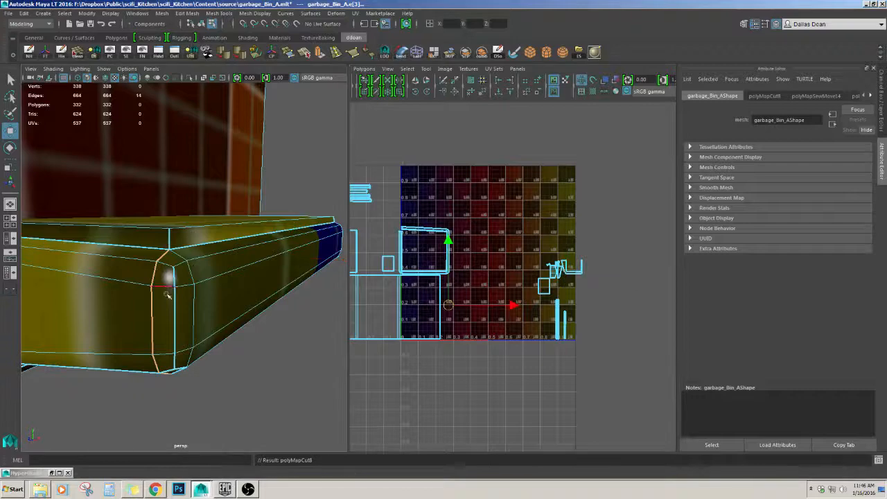
Select the remaining seam edges around both rounded front corners and move and sew their UVs
{"action": "left_click_drag", "start_coordinate": [175, 318], "coordinate": [163, 179], "text": "alt"}
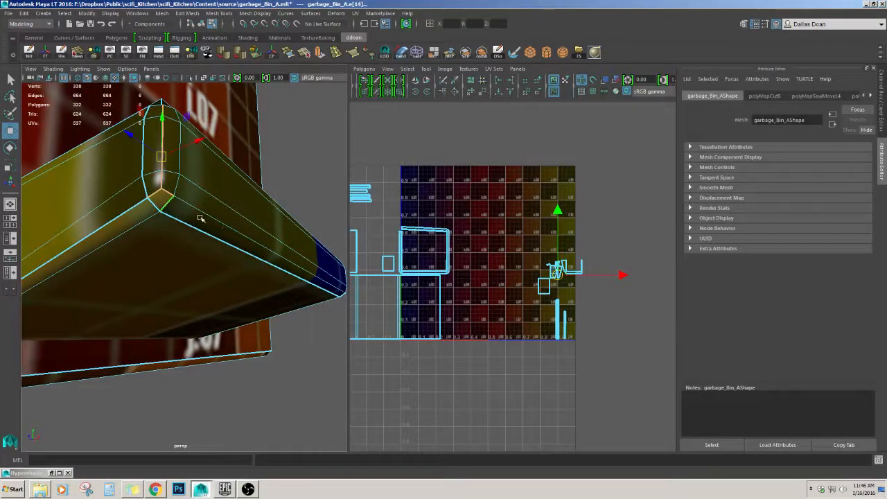
{"action": "left_click_drag", "start_coordinate": [253, 217], "coordinate": [197, 245], "text": "alt"}
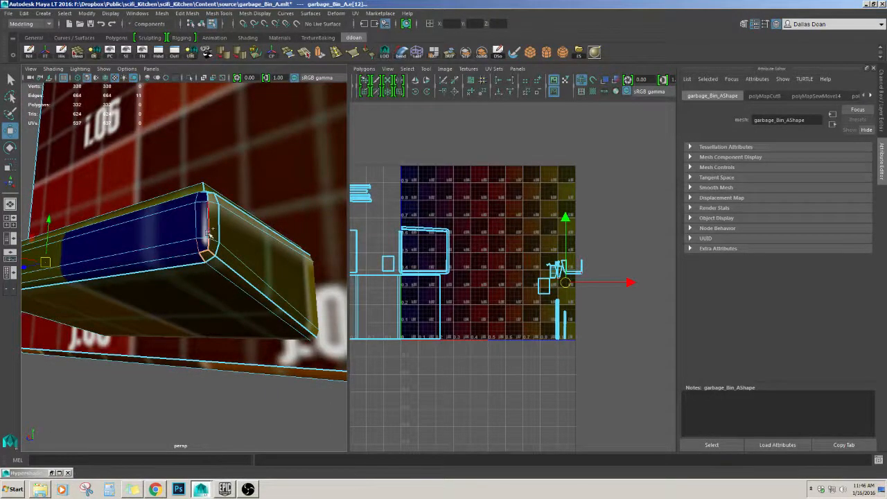
{"action": "left_click", "coordinate": [210, 231], "text": "shift"}
{"action": "left_click_drag", "start_coordinate": [209, 231], "coordinate": [232, 304], "text": "alt"}
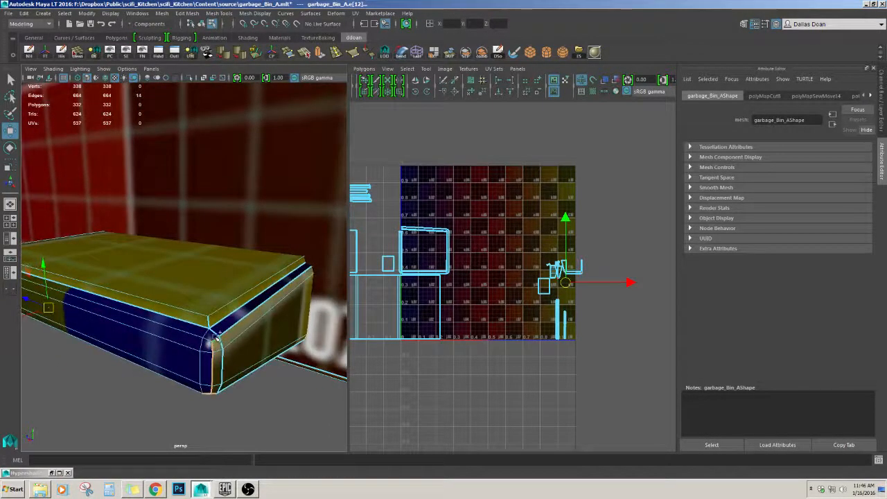
{"action": "right_click_drag", "start_coordinate": [411, 269], "coordinate": [455, 265], "text": "shift"}
Move and sew the UVs of the leftover seam edge beside the protruding block's front corner
{"action": "middle_click_drag", "start_coordinate": [455, 265], "coordinate": [447, 245], "text": "alt"}
{"action": "scroll", "coordinate": [262, 281], "scroll_direction": "down", "scroll_amount": 4}
{"action": "left_click_drag", "start_coordinate": [261, 281], "coordinate": [216, 297], "text": "alt"}
{"action": "left_click", "coordinate": [198, 307]}
{"action": "right_click_drag", "start_coordinate": [528, 234], "coordinate": [529, 198], "text": "shift"}
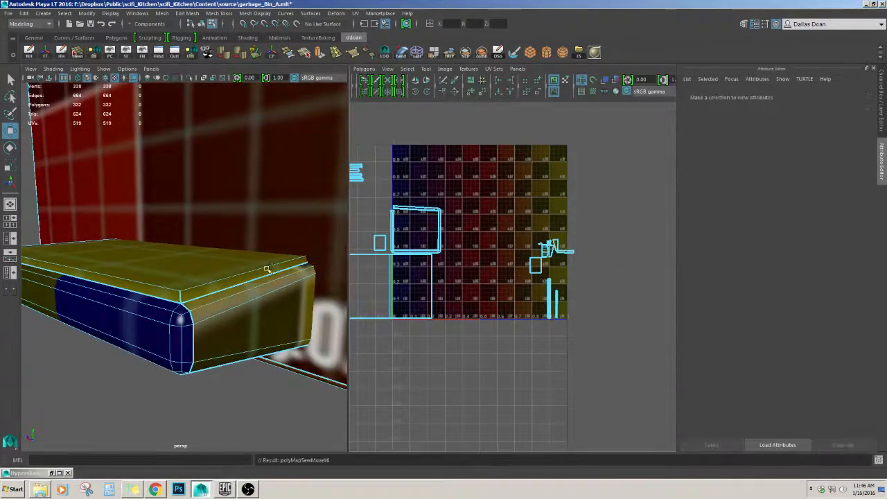
Sew the protruding block's underside to its side along one bottom side edge
{"action": "left_click_drag", "start_coordinate": [269, 271], "coordinate": [337, 264], "text": "alt"}
{"action": "scroll", "coordinate": [226, 270], "scroll_direction": "down", "scroll_amount": 5}
{"action": "mouse_move", "coordinate": [226, 269]}
{"action": "left_mouse_down", "text": "alt"}
{"action": "mouse_move", "coordinate": [212, 219]}
{"action": "mouse_move", "coordinate": [142, 257]}
{"action": "mouse_move", "coordinate": [153, 251]}
{"action": "mouse_move", "coordinate": [159, 286]}
{"action": "left_mouse_up", "text": "alt"}
{"action": "left_click", "coordinate": [118, 262]}
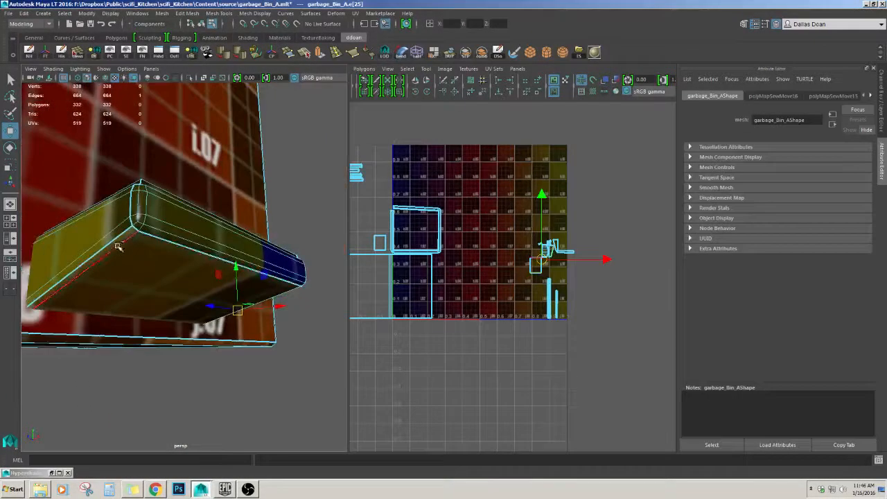
{"action": "left_click", "coordinate": [455, 92]}
Select all the connected faces of the protruding block's front, sides and corners
{"action": "left_click_drag", "start_coordinate": [225, 267], "coordinate": [166, 245], "text": "alt"}
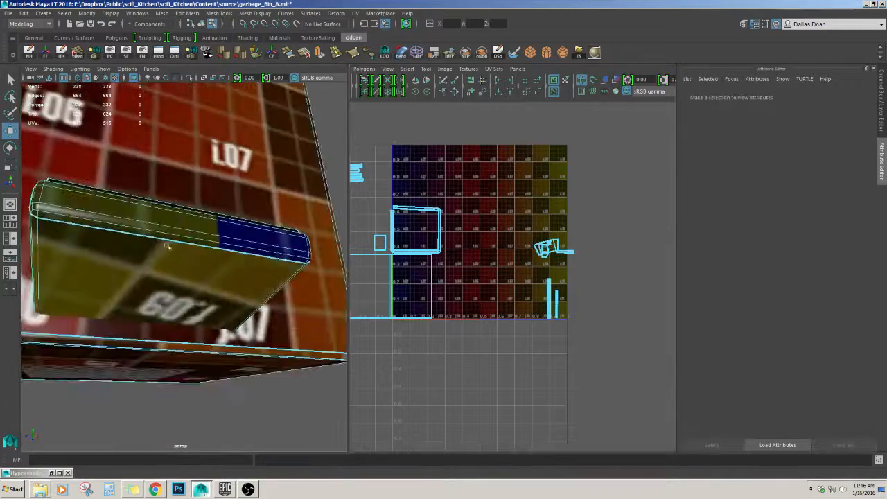
{"action": "middle_click_drag", "start_coordinate": [453, 234], "coordinate": [529, 223], "text": "alt"}
{"action": "scroll", "coordinate": [529, 223], "scroll_direction": "down", "scroll_amount": 1}
{"action": "double_click", "coordinate": [184, 265]}
{"action": "key", "text": "ctrl+z"}
{"action": "left_click_drag", "start_coordinate": [183, 266], "coordinate": [211, 285], "text": "alt"}
{"action": "double_click", "coordinate": [143, 266]}
{"action": "left_click_drag", "start_coordinate": [143, 265], "coordinate": [104, 268], "text": "alt"}
{"action": "left_click_drag", "start_coordinate": [227, 273], "coordinate": [207, 299], "text": "alt"}
{"action": "double_click", "coordinate": [147, 248], "text": "shift"}
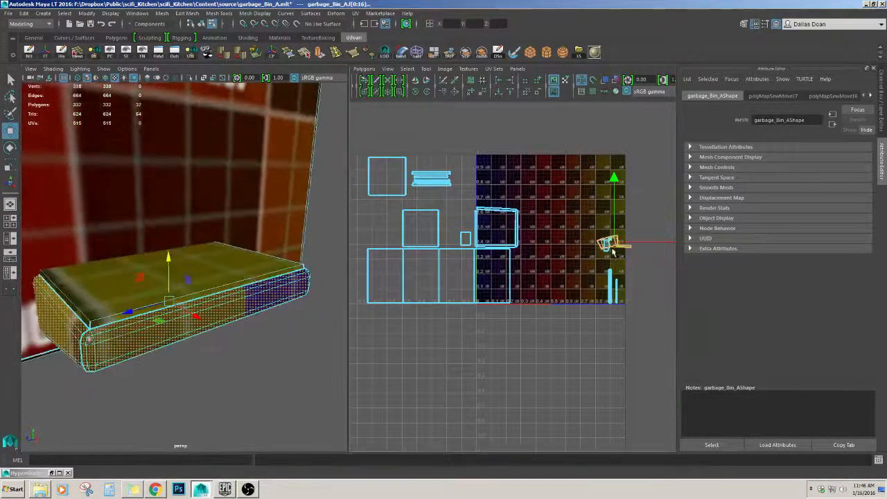
Switch to UV selection and move the underside and side shell up, clear of the small overlapping shells
{"action": "scroll", "coordinate": [207, 299], "scroll_direction": "down", "scroll_amount": 3}
{"action": "scroll", "coordinate": [522, 266], "scroll_direction": "up", "scroll_amount": 4}
{"action": "middle_click_drag", "start_coordinate": [627, 248], "coordinate": [443, 247], "text": "alt"}
{"action": "scroll", "coordinate": [485, 247], "scroll_direction": "up", "scroll_amount": 5}
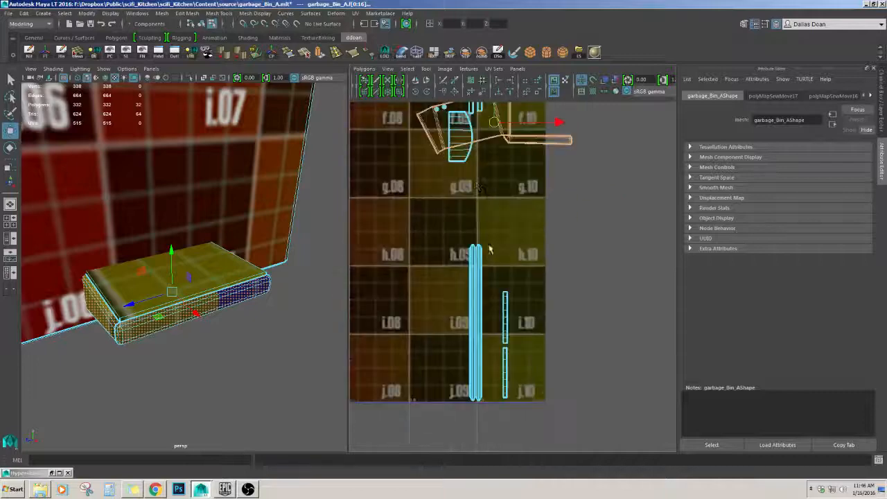
{"action": "middle_click_drag", "start_coordinate": [483, 142], "coordinate": [511, 228], "text": "alt"}
{"action": "right_click_drag", "start_coordinate": [524, 214], "coordinate": [538, 199]}
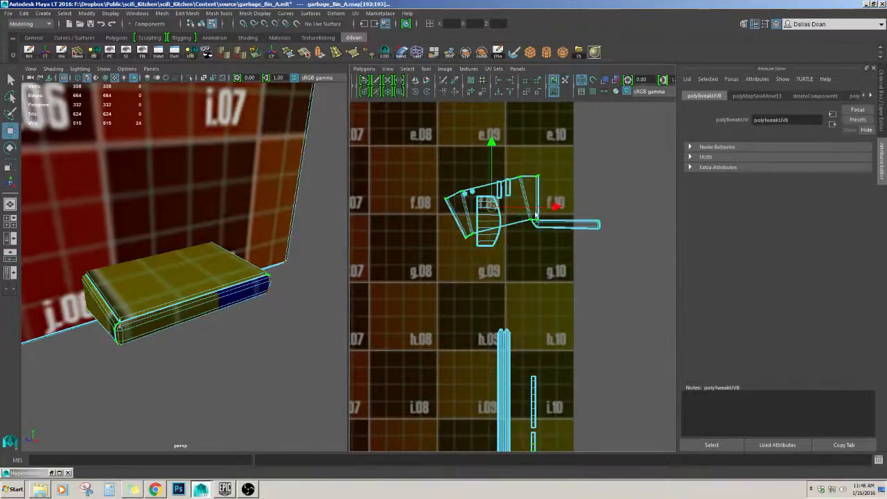
{"action": "left_click_drag", "start_coordinate": [498, 208], "coordinate": [462, 151]}
{"action": "middle_click_drag", "start_coordinate": [474, 130], "coordinate": [485, 161], "text": "alt"}
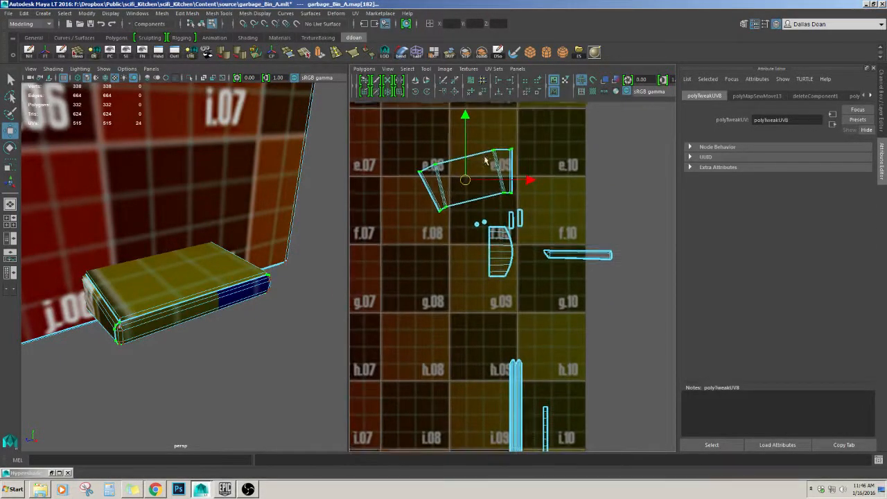
Unfold the protruding block's underside shell and its front strip, and place the strip beside the underside shell
{"action": "left_click_drag", "start_coordinate": [407, 220], "coordinate": [455, 216]}
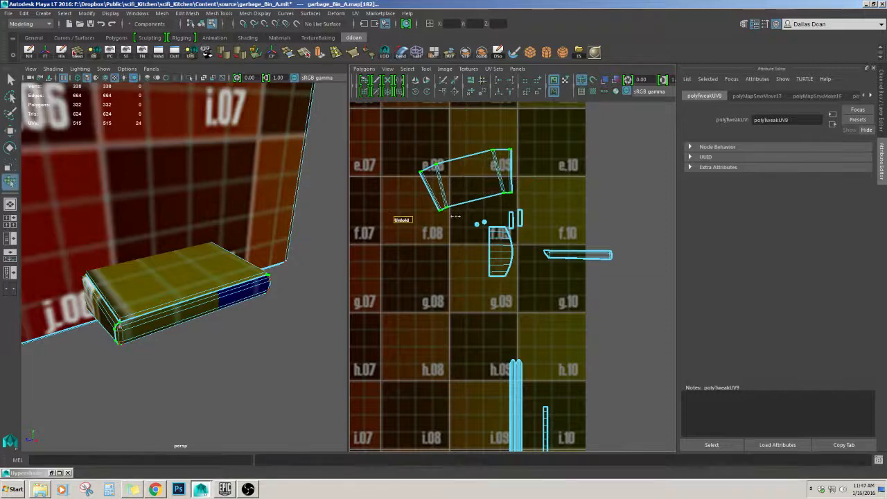
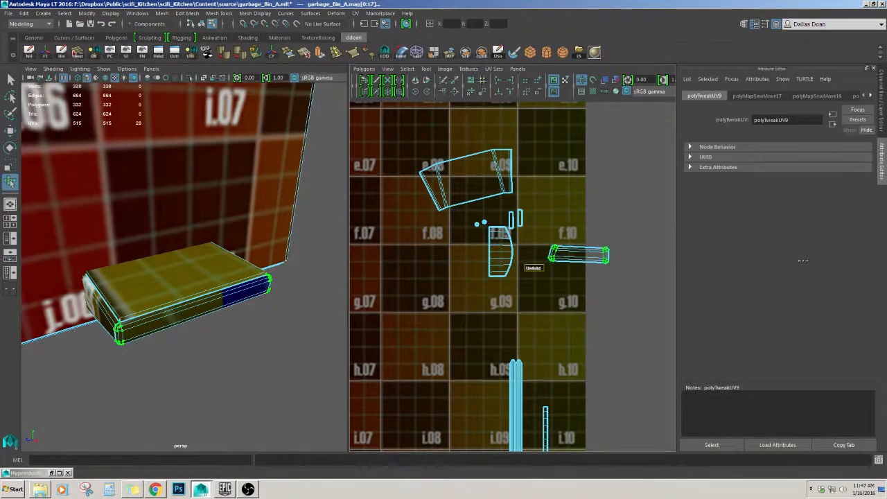
{"action": "left_click_drag", "start_coordinate": [803, 260], "coordinate": [803, 261]}
{"action": "key", "text": "w"}
{"action": "scroll", "coordinate": [622, 257], "scroll_direction": "up", "scroll_amount": 2}
{"action": "left_click_drag", "start_coordinate": [594, 250], "coordinate": [556, 168]}
{"action": "mouse_move", "coordinate": [258, 282]}
{"action": "left_mouse_down", "text": "alt"}
{"action": "mouse_move", "coordinate": [220, 253]}
{"action": "mouse_move", "coordinate": [206, 218]}
{"action": "mouse_move", "coordinate": [203, 257]}
{"action": "mouse_move", "coordinate": [251, 288]}
{"action": "left_mouse_up", "text": "alt"}
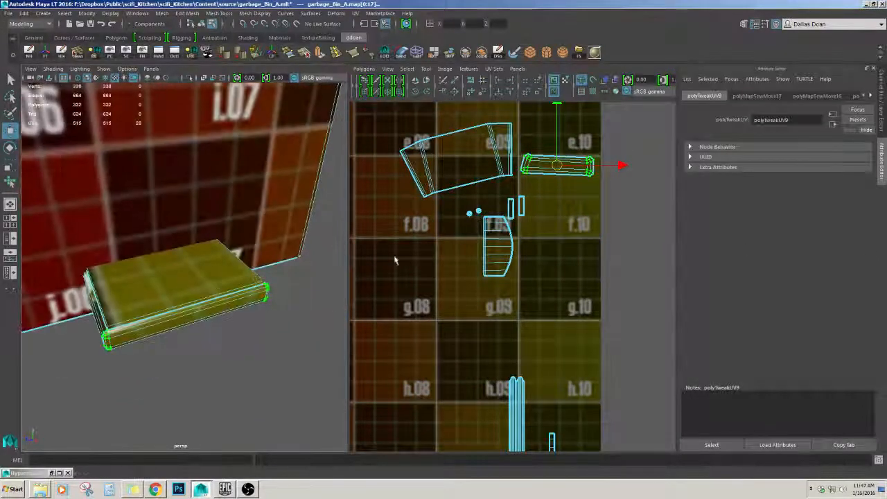
Select the block's underside shell and front strip together and move them out of the texture square, below the stacked long strips
{"action": "middle_click_drag", "start_coordinate": [481, 234], "coordinate": [501, 242], "text": "alt"}
{"action": "scroll", "coordinate": [492, 232], "scroll_direction": "down", "scroll_amount": 5}
{"action": "middle_click_drag", "start_coordinate": [470, 174], "coordinate": [487, 198], "text": "alt"}
{"action": "left_click_drag", "start_coordinate": [487, 199], "coordinate": [509, 222]}
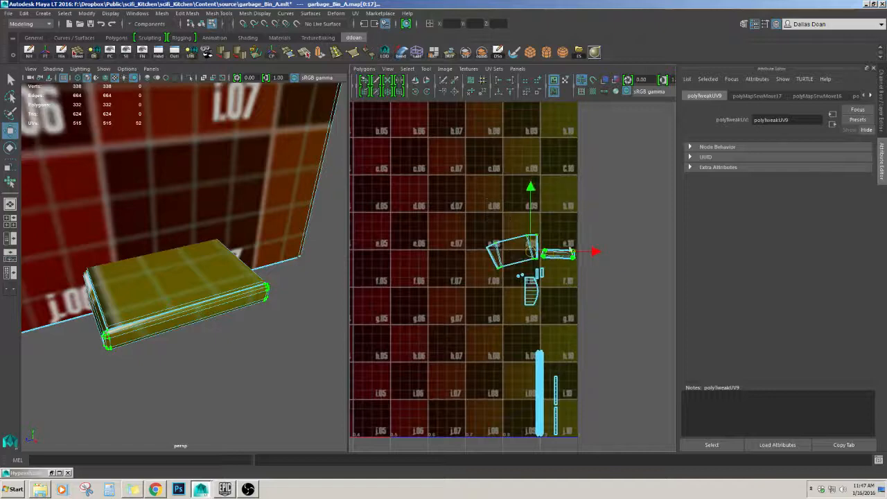
{"action": "scroll", "coordinate": [570, 250], "scroll_direction": "down", "scroll_amount": 5}
{"action": "middle_click_drag", "start_coordinate": [532, 272], "coordinate": [650, 270], "text": "alt"}
{"action": "left_click_drag", "start_coordinate": [640, 260], "coordinate": [428, 216]}
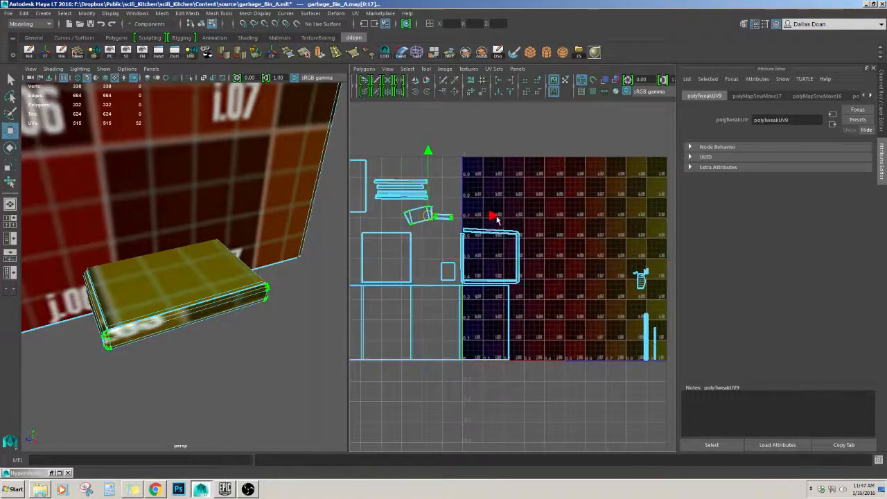
{"action": "left_click_drag", "start_coordinate": [495, 219], "coordinate": [532, 219]}
{"action": "left_click_drag", "start_coordinate": [456, 217], "coordinate": [404, 213]}
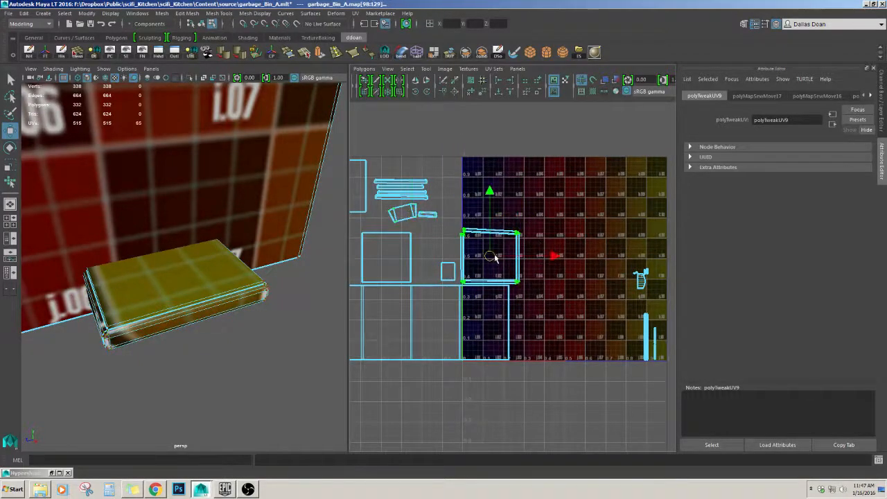
Move the double-outlined square shell out of the texture square, to the far side of the other large shells
{"action": "scroll", "coordinate": [407, 192], "scroll_direction": "down", "scroll_amount": 1}
{"action": "middle_click_drag", "start_coordinate": [407, 192], "coordinate": [511, 212], "text": "alt"}
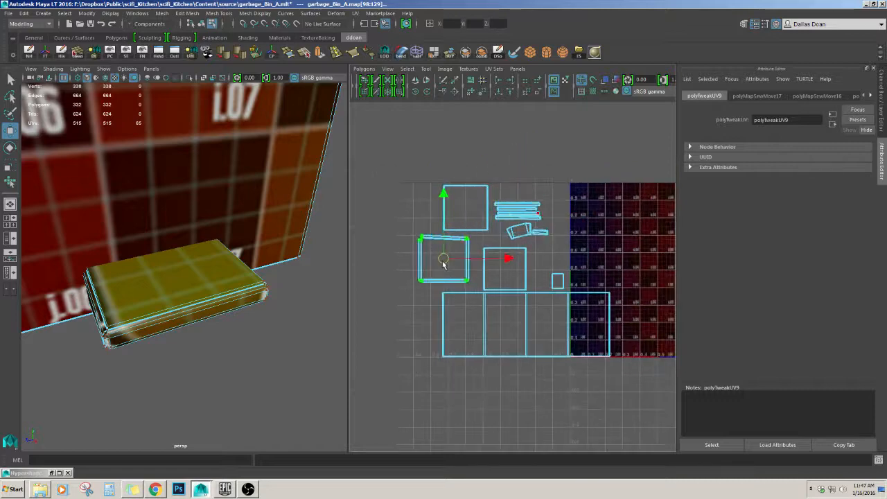
{"action": "scroll", "coordinate": [197, 262], "scroll_direction": "down", "scroll_amount": 4}
{"action": "left_click_drag", "start_coordinate": [196, 262], "coordinate": [285, 176], "text": "alt"}
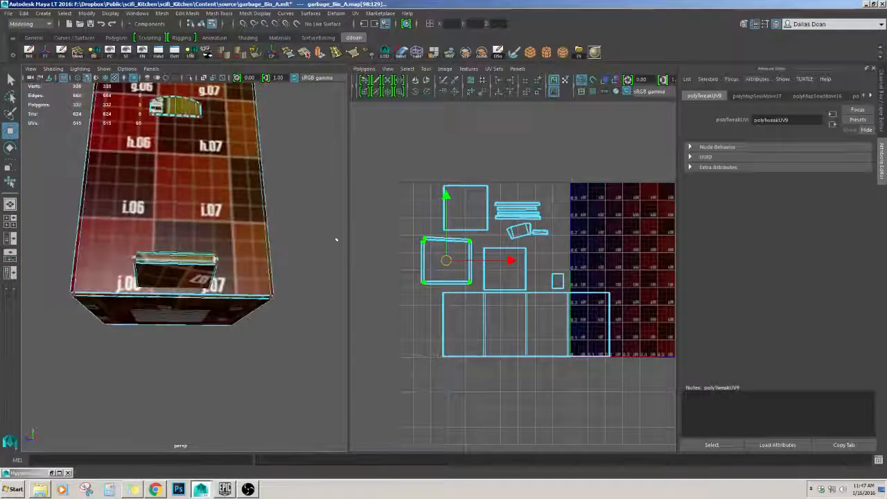
Select the whole four-panel wall shell and move it sideways until it clears the texture square
{"action": "middle_click_drag", "start_coordinate": [644, 293], "coordinate": [615, 217], "text": "alt"}
{"action": "scroll", "coordinate": [412, 222], "scroll_direction": "up", "scroll_amount": 4}
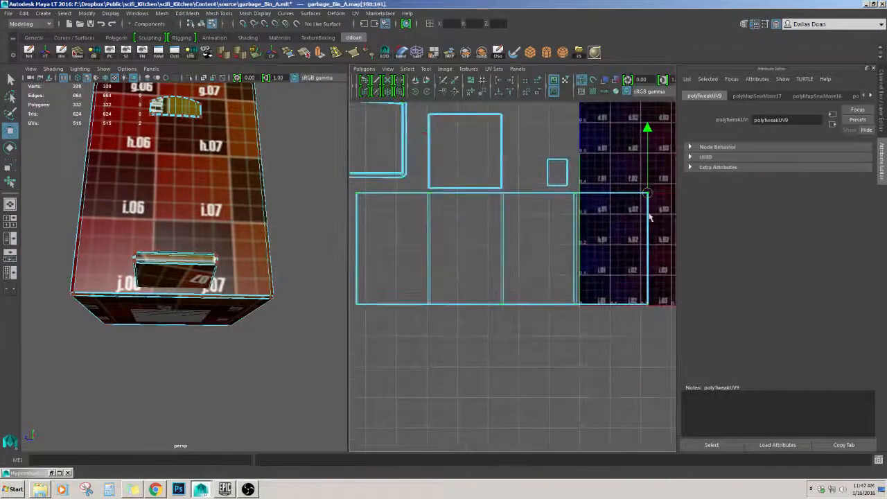
{"action": "right_click_drag", "start_coordinate": [649, 217], "coordinate": [627, 228], "text": "ctrl"}
{"action": "scroll", "coordinate": [590, 236], "scroll_direction": "down", "scroll_amount": 4}
{"action": "left_click_drag", "start_coordinate": [576, 261], "coordinate": [532, 263]}
Move and sew the UVs of the arched plate's two short end sides onto its main face
{"action": "scroll", "coordinate": [488, 218], "scroll_direction": "up", "scroll_amount": 4}
{"action": "middle_click_drag", "start_coordinate": [662, 232], "coordinate": [603, 275], "text": "alt"}
{"action": "scroll", "coordinate": [502, 271], "scroll_direction": "up", "scroll_amount": 3}
{"action": "key", "text": "f"}
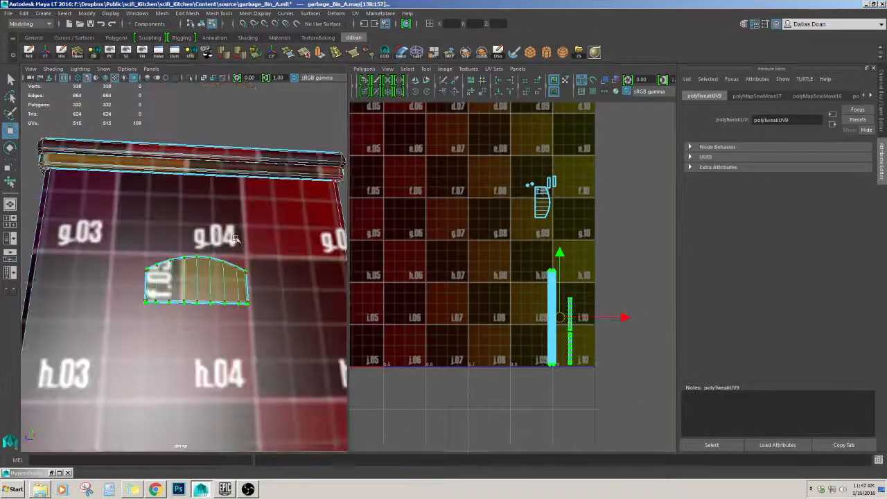
{"action": "left_click_drag", "start_coordinate": [225, 238], "coordinate": [215, 246], "text": "alt"}
{"action": "right_click_drag", "start_coordinate": [213, 212], "coordinate": [213, 210]}
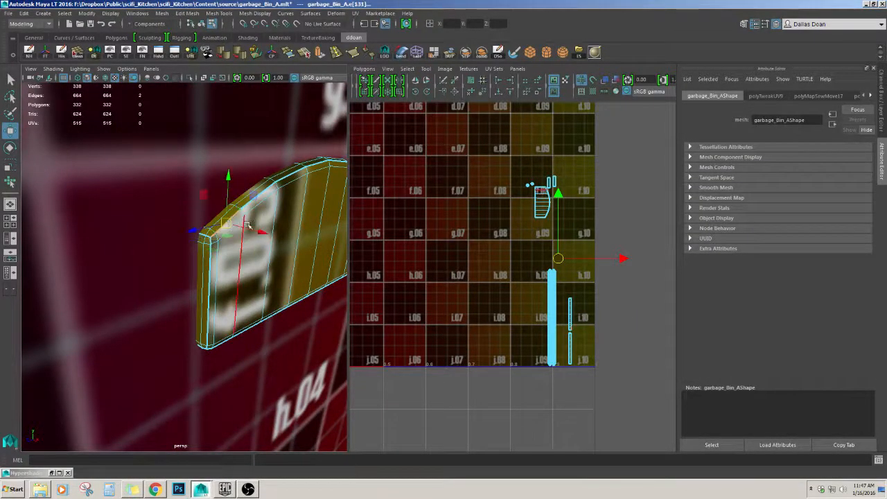
{"action": "left_click_drag", "start_coordinate": [303, 212], "coordinate": [215, 219], "text": "alt"}
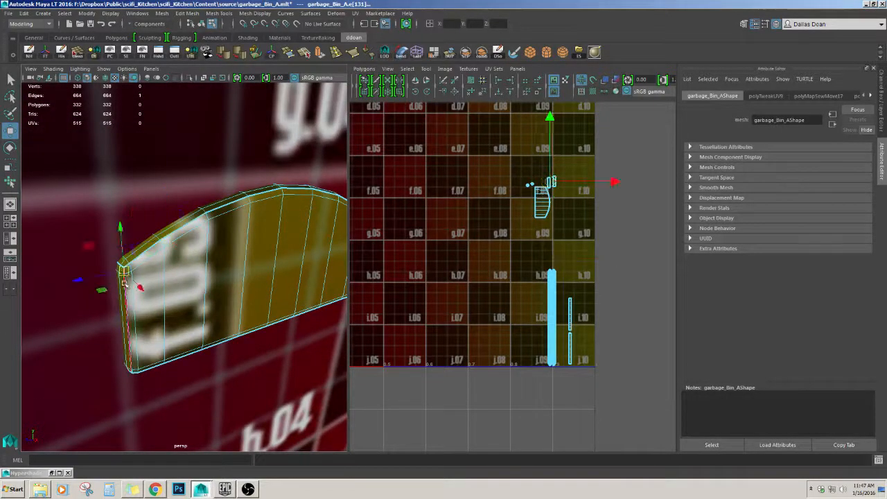
{"action": "left_click_drag", "start_coordinate": [144, 300], "coordinate": [194, 258], "text": "alt"}
{"action": "right_click_drag", "start_coordinate": [433, 168], "coordinate": [457, 192], "text": "shift"}
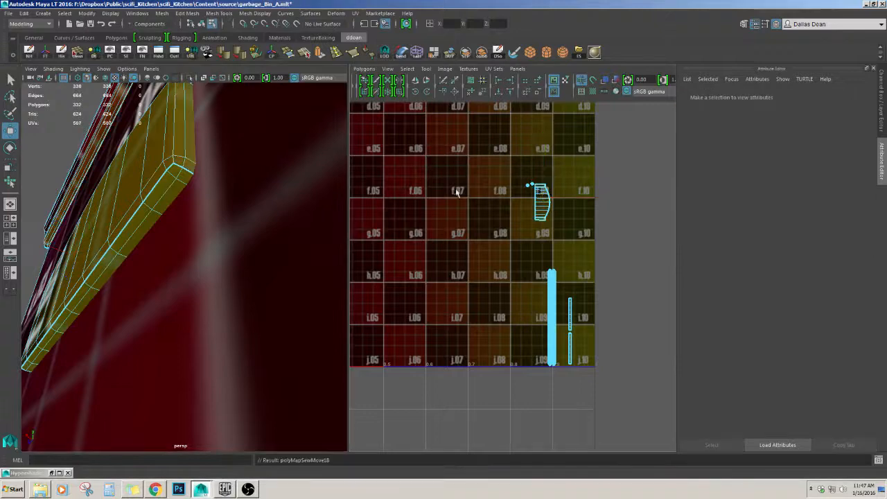
Select the arched plate's whole shell and move it out of the texture square, beside the small rectangular shell
{"action": "middle_click_drag", "start_coordinate": [500, 247], "coordinate": [515, 287], "text": "alt"}
{"action": "right_click_drag", "start_coordinate": [515, 287], "coordinate": [558, 270], "text": "alt"}
{"action": "left_click_drag", "start_coordinate": [596, 247], "coordinate": [566, 203]}
{"action": "right_click_drag", "start_coordinate": [565, 244], "coordinate": [570, 245], "text": "ctrl"}
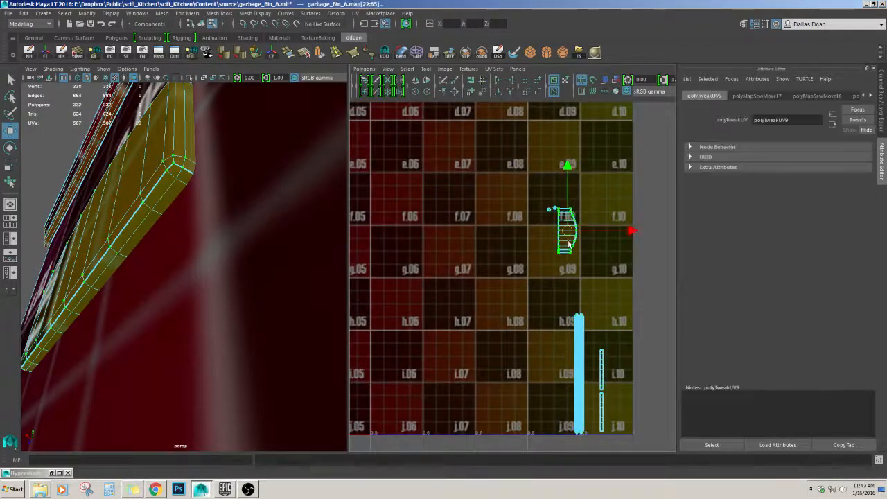
{"action": "left_click_drag", "start_coordinate": [572, 231], "coordinate": [472, 297]}
{"action": "right_click_drag", "start_coordinate": [474, 296], "coordinate": [458, 300], "text": "alt"}
{"action": "middle_click_drag", "start_coordinate": [457, 300], "coordinate": [649, 311], "text": "alt"}
{"action": "right_click_drag", "start_coordinate": [595, 284], "coordinate": [547, 292], "text": "alt"}
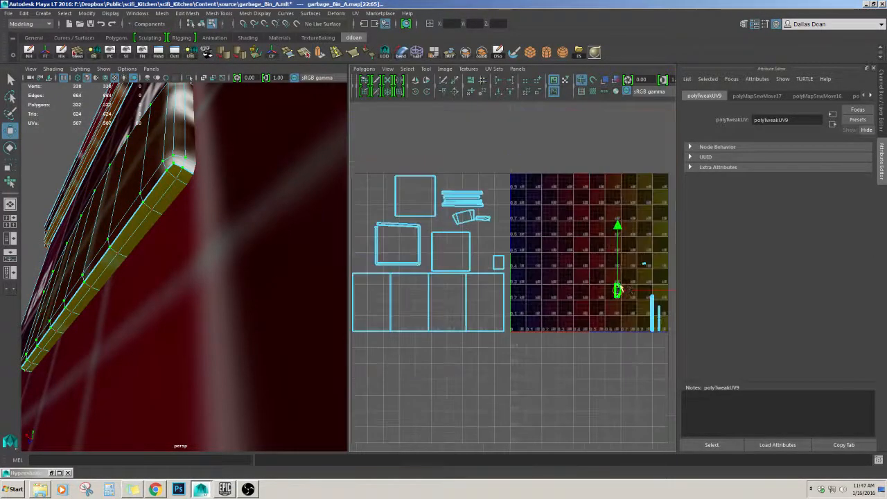
{"action": "left_click_drag", "start_coordinate": [619, 289], "coordinate": [488, 257]}
Select the two small round shells and examine which part of the model they belong to
{"action": "middle_click_drag", "start_coordinate": [598, 220], "coordinate": [527, 215], "text": "alt"}
{"action": "left_click_drag", "start_coordinate": [526, 215], "coordinate": [576, 266]}
{"action": "key", "text": "f"}
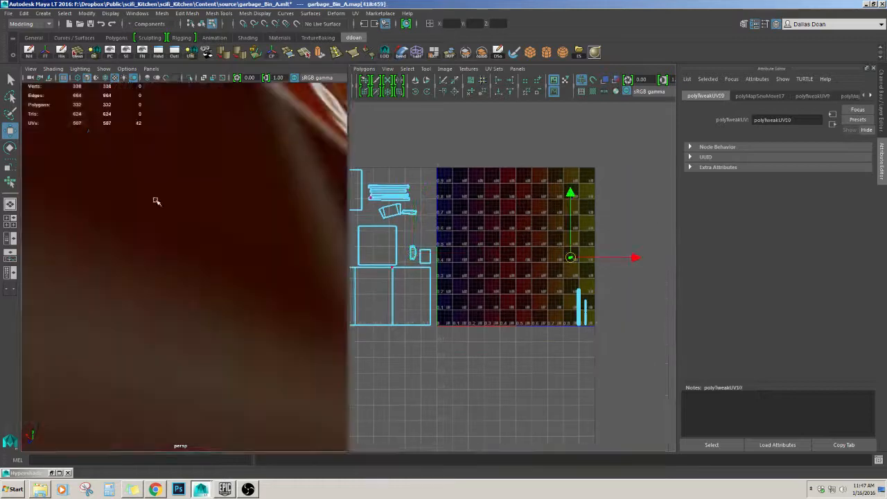
{"action": "right_click_drag", "start_coordinate": [156, 201], "coordinate": [97, 228], "text": "alt"}
{"action": "left_click_drag", "start_coordinate": [97, 228], "coordinate": [135, 305], "text": "alt"}
{"action": "right_click_drag", "start_coordinate": [135, 305], "coordinate": [170, 315], "text": "alt"}
{"action": "left_click_drag", "start_coordinate": [170, 316], "coordinate": [142, 329], "text": "alt"}
{"action": "right_click_drag", "start_coordinate": [446, 278], "coordinate": [538, 287], "text": "alt"}
{"action": "middle_click_drag", "start_coordinate": [537, 287], "coordinate": [420, 326], "text": "alt"}
{"action": "right_click_drag", "start_coordinate": [420, 326], "coordinate": [464, 320], "text": "alt"}
{"action": "right_click_drag", "start_coordinate": [594, 244], "coordinate": [638, 223], "text": "alt"}
{"action": "middle_click_drag", "start_coordinate": [637, 224], "coordinate": [455, 311], "text": "alt"}
{"action": "right_click_drag", "start_coordinate": [455, 312], "coordinate": [556, 296], "text": "alt"}
{"action": "middle_click_drag", "start_coordinate": [557, 297], "coordinate": [459, 309], "text": "alt"}
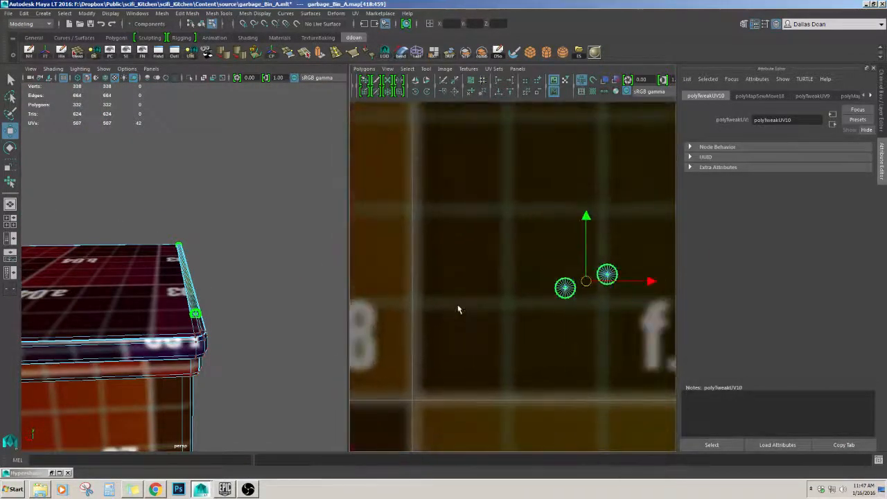
Move the rod's two round end-cap shells out of the texture square, above the arched plate's shell
{"action": "scroll", "coordinate": [458, 311], "scroll_direction": "down", "scroll_amount": 15}
{"action": "middle_click_drag", "start_coordinate": [524, 292], "coordinate": [546, 294], "text": "alt"}
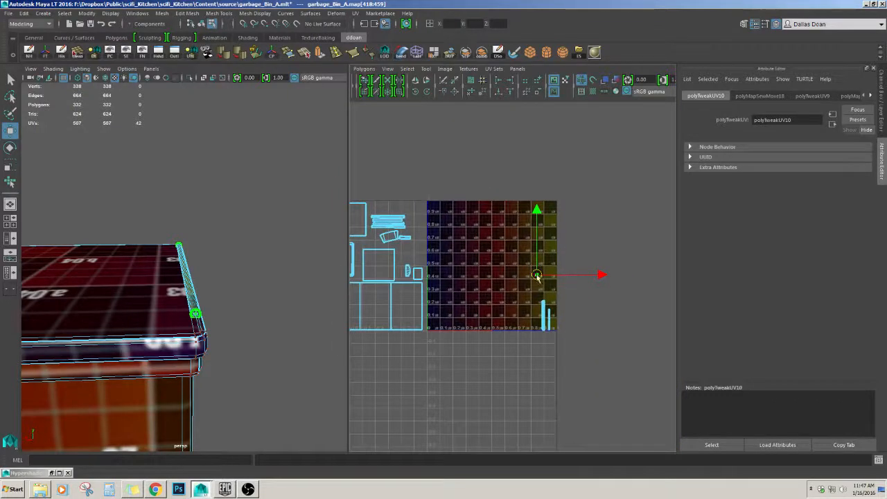
{"action": "scroll", "coordinate": [522, 332], "scroll_direction": "up", "scroll_amount": 4}
{"action": "left_click_drag", "start_coordinate": [212, 313], "coordinate": [223, 272], "text": "alt"}
Select the rod's long body shell and move it out of the texture square, above the small rectangular shell
{"action": "left_click_drag", "start_coordinate": [486, 288], "coordinate": [619, 386]}
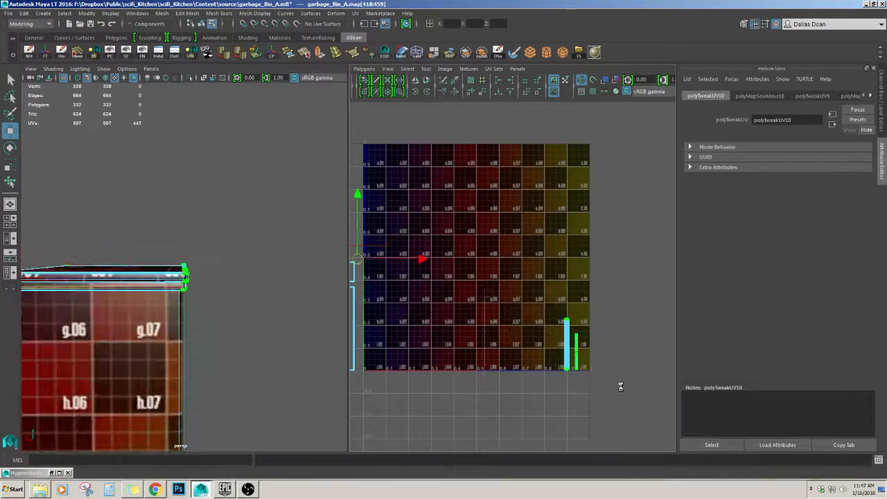
{"action": "key", "text": "f"}
{"action": "key", "text": "f"}
{"action": "scroll", "coordinate": [208, 307], "scroll_direction": "down", "scroll_amount": 4}
{"action": "left_click_drag", "start_coordinate": [208, 307], "coordinate": [150, 334], "text": "alt"}
{"action": "scroll", "coordinate": [150, 334], "scroll_direction": "up", "scroll_amount": 5}
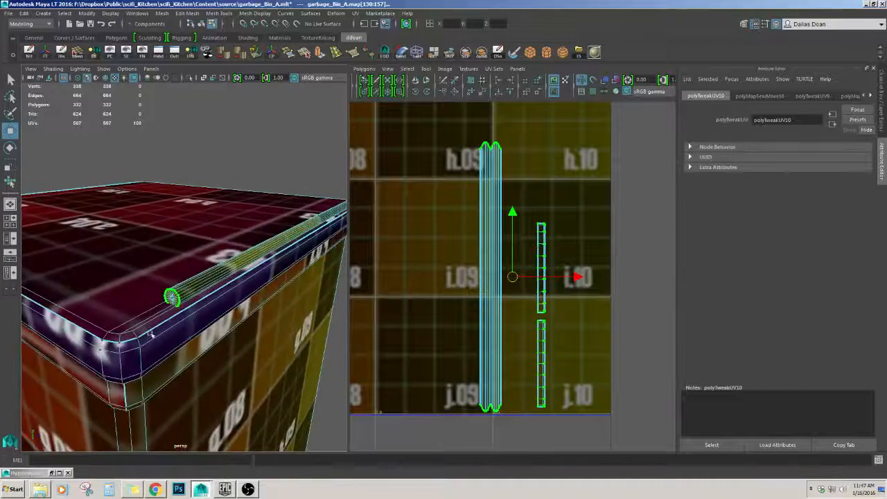
{"action": "left_click_drag", "start_coordinate": [449, 178], "coordinate": [512, 226]}
{"action": "scroll", "coordinate": [475, 275], "scroll_direction": "down", "scroll_amount": 9}
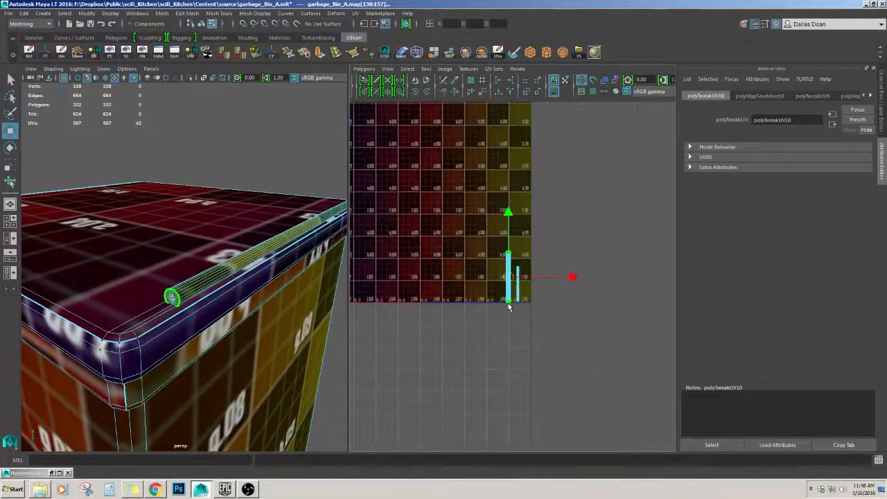
{"action": "left_click_drag", "start_coordinate": [508, 278], "coordinate": [364, 246]}
{"action": "middle_click_drag", "start_coordinate": [365, 246], "coordinate": [600, 298], "text": "alt"}
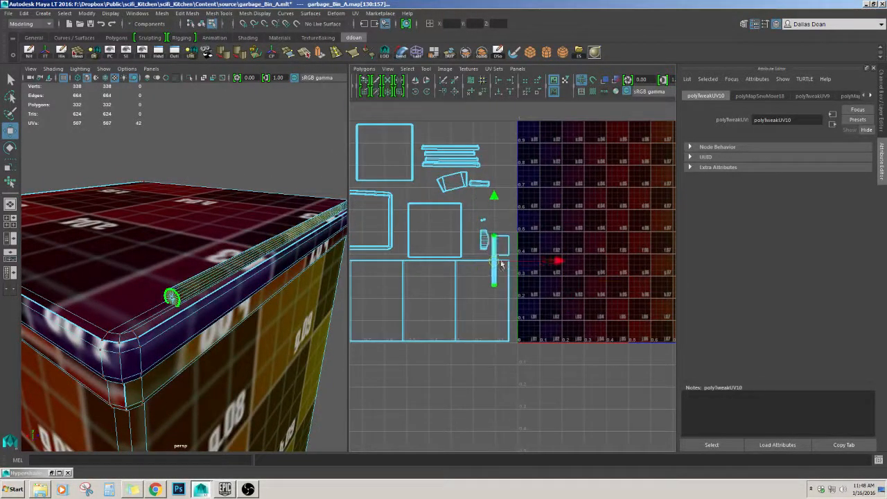
{"action": "scroll", "coordinate": [501, 264], "scroll_direction": "up", "scroll_amount": 3}
{"action": "left_click_drag", "start_coordinate": [247, 224], "coordinate": [191, 254], "text": "alt"}
{"action": "middle_click_drag", "start_coordinate": [462, 182], "coordinate": [532, 301], "text": "alt"}
{"action": "scroll", "coordinate": [471, 252], "scroll_direction": "up", "scroll_amount": 4}
Try to apply a new UV projection to the rod from its current UV selection
{"action": "middle_click_drag", "start_coordinate": [157, 316], "coordinate": [203, 228], "text": "alt"}
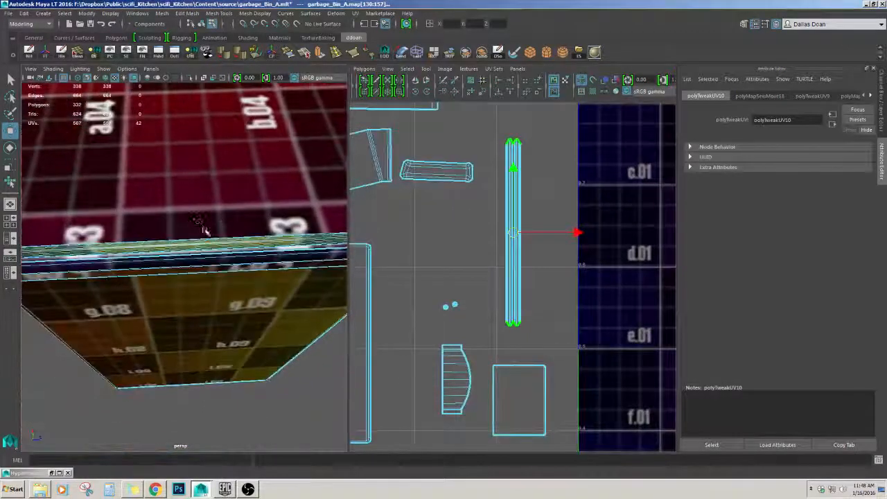
{"action": "scroll", "coordinate": [204, 229], "scroll_direction": "down", "scroll_amount": 3}
{"action": "left_click_drag", "start_coordinate": [203, 230], "coordinate": [166, 238], "text": "alt"}
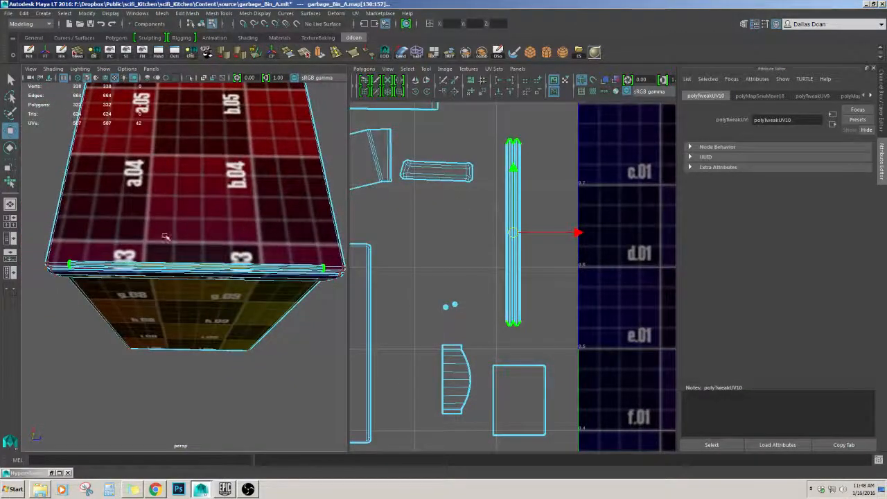
{"action": "right_click", "coordinate": [285, 252], "text": "shift"}
{"action": "left_click", "coordinate": [315, 184]}
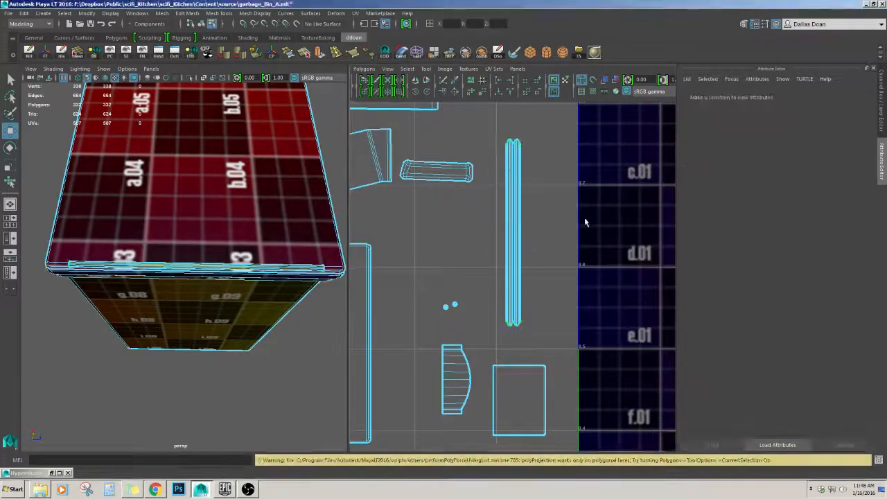
Select all the rod's faces and apply a camera-based UV projection to them
{"action": "scroll", "coordinate": [580, 224], "scroll_direction": "down", "scroll_amount": 7}
{"action": "middle_click_drag", "start_coordinate": [554, 255], "coordinate": [487, 248], "text": "alt"}
{"action": "scroll", "coordinate": [486, 248], "scroll_direction": "down", "scroll_amount": 4}
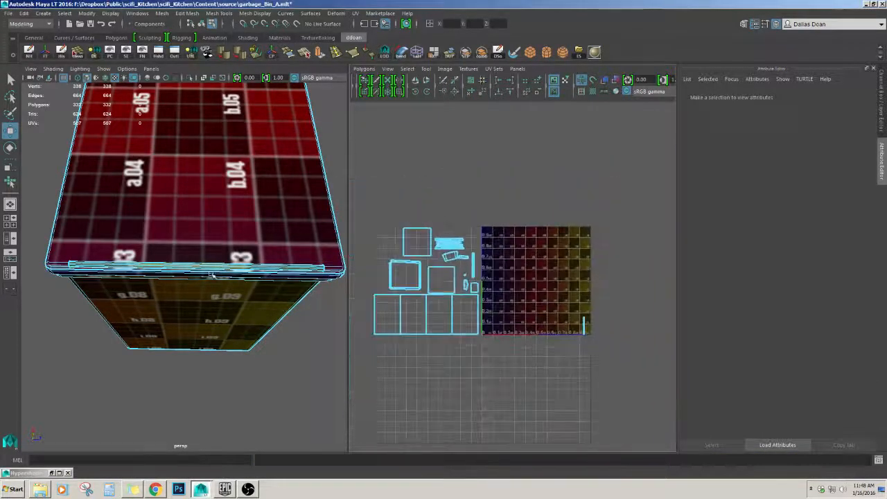
{"action": "left_click", "coordinate": [159, 237]}
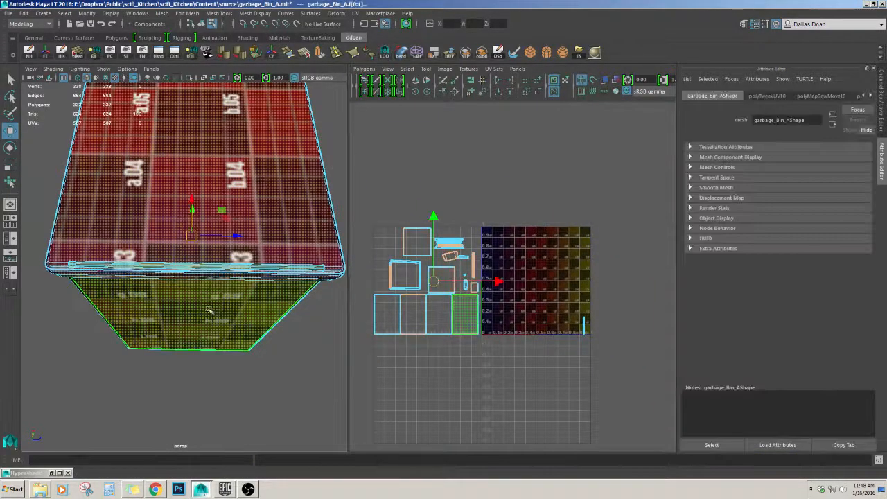
{"action": "left_click", "coordinate": [231, 267]}
{"action": "left_click_drag", "start_coordinate": [322, 240], "coordinate": [298, 229], "text": "alt"}
{"action": "left_click", "coordinate": [354, 13]}
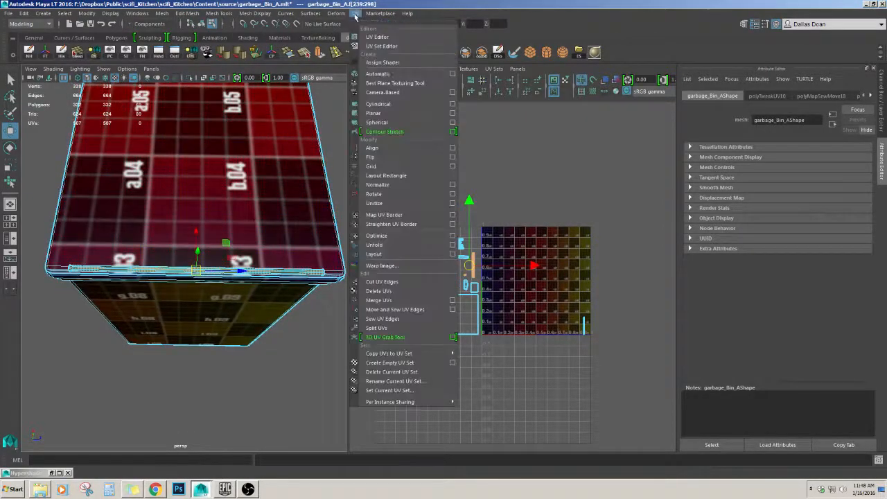
{"action": "left_click", "coordinate": [409, 92]}
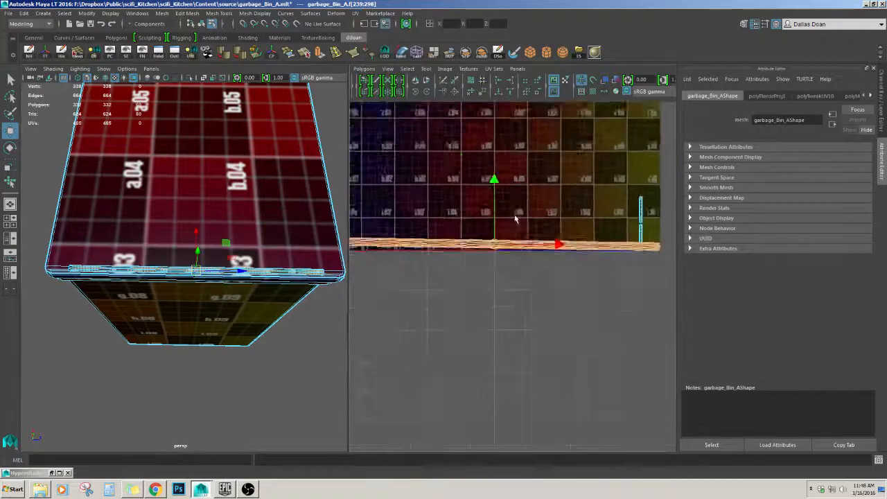
Isolate the rod in the 3D view and move its newly projected shell up from the texture square's lower edge
{"action": "left_click_drag", "start_coordinate": [234, 260], "coordinate": [237, 280], "text": "alt"}
{"action": "key", "text": "ctrl+1"}
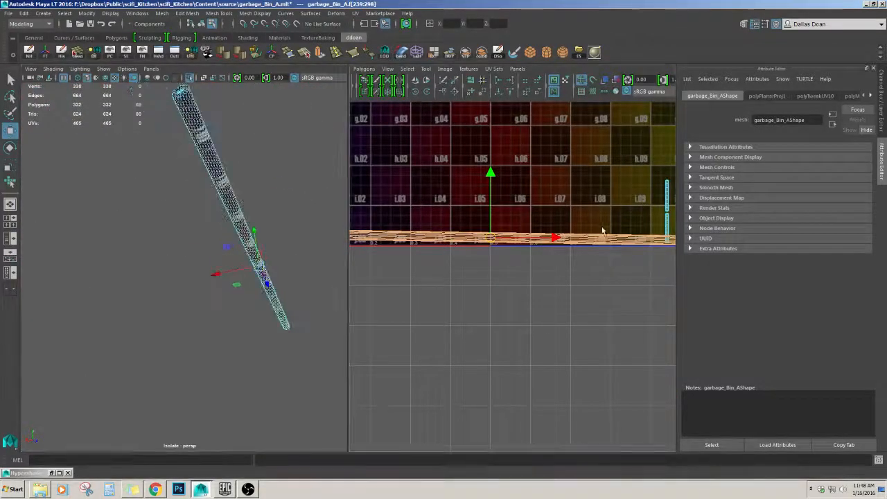
{"action": "key", "text": "ctrl+F12"}
{"action": "left_click_drag", "start_coordinate": [490, 238], "coordinate": [479, 192]}
{"action": "mouse_move", "coordinate": [259, 219]}
{"action": "left_mouse_down", "text": "alt"}
{"action": "mouse_move", "coordinate": [267, 227]}
{"action": "mouse_move", "coordinate": [272, 215]}
{"action": "left_mouse_up", "text": "alt"}
Switch to edge selection and cut the rod's UVs along one lengthwise edge
{"action": "right_click_drag", "start_coordinate": [259, 204], "coordinate": [258, 188]}
{"action": "left_click_drag", "start_coordinate": [258, 187], "coordinate": [268, 221], "text": "alt"}
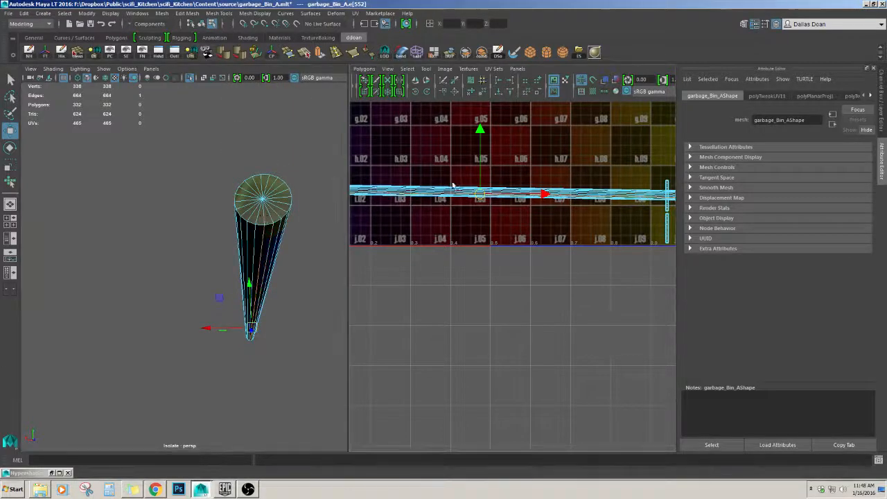
{"action": "right_click_drag", "start_coordinate": [450, 163], "coordinate": [425, 168], "text": "shift"}
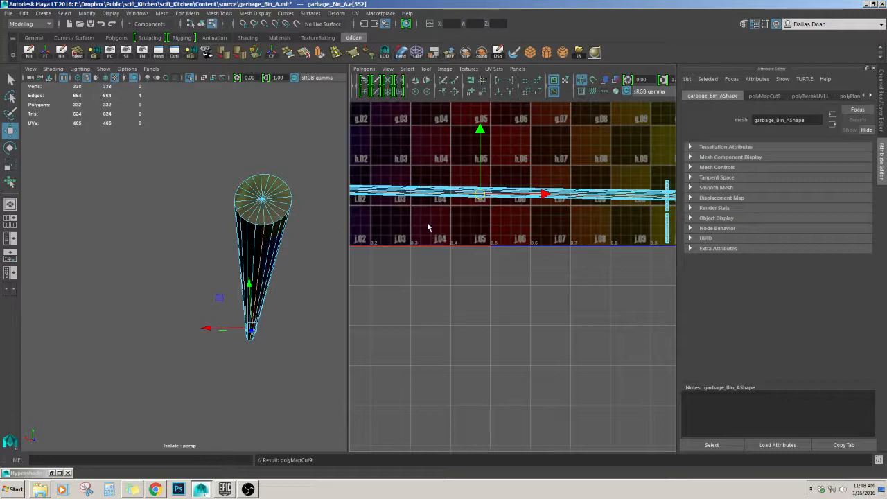
Select the rod's whole UV shell, end the isolation and examine the rod's texture mapping on the bin
{"action": "right_click_drag", "start_coordinate": [488, 183], "coordinate": [554, 186]}
{"action": "middle_click_drag", "start_coordinate": [660, 191], "coordinate": [558, 194], "text": "alt"}
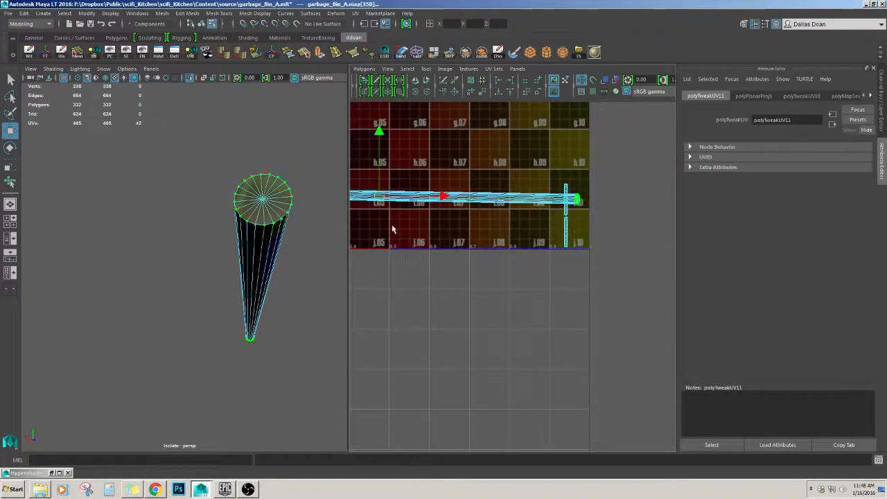
{"action": "left_click_drag", "start_coordinate": [261, 234], "coordinate": [253, 230], "text": "alt"}
{"action": "left_click_drag", "start_coordinate": [197, 225], "coordinate": [276, 231], "text": "alt"}
{"action": "key", "text": "ctrl+1"}
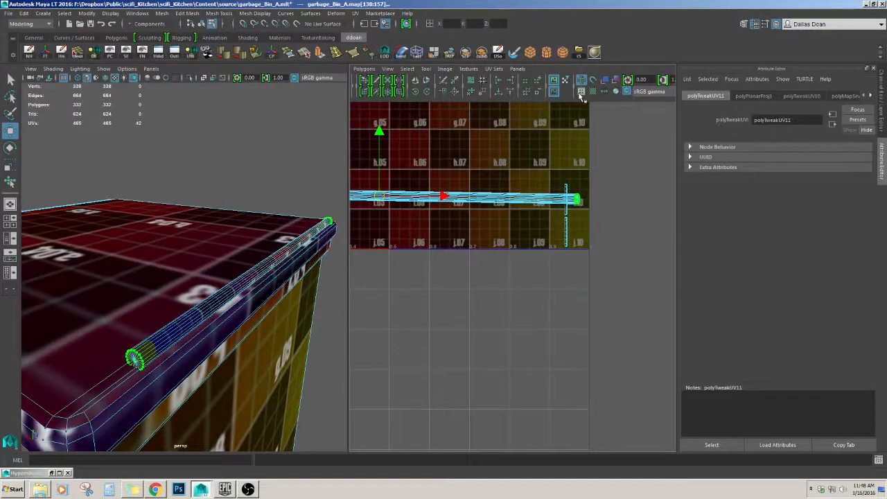
{"action": "mouse_move", "coordinate": [259, 273]}
{"action": "left_mouse_down", "text": "alt"}
{"action": "mouse_move", "coordinate": [256, 251]}
{"action": "mouse_move", "coordinate": [265, 269]}
{"action": "left_mouse_up", "text": "alt"}
{"action": "middle_click_drag", "start_coordinate": [413, 223], "coordinate": [593, 239], "text": "alt"}
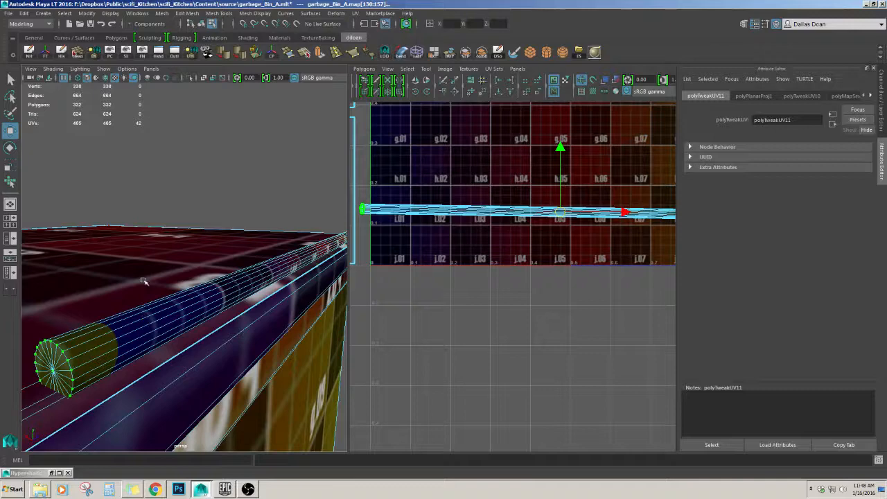
Isolate the rod's faces in the 3D view and cut its UVs along one lengthwise edge
{"action": "double_click", "coordinate": [174, 326]}
{"action": "key", "text": "ctrl+1"}
{"action": "left_click_drag", "start_coordinate": [178, 313], "coordinate": [255, 224], "text": "alt"}
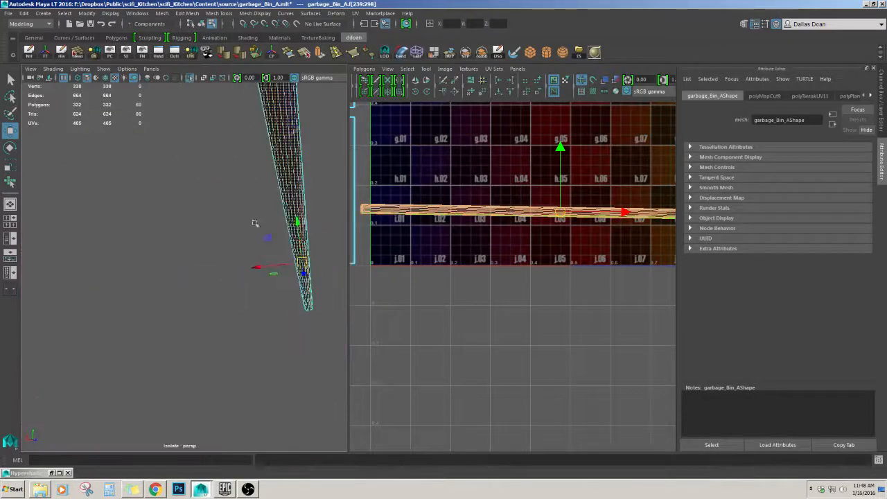
{"action": "double_click", "coordinate": [285, 134]}
{"action": "left_click", "coordinate": [282, 136]}
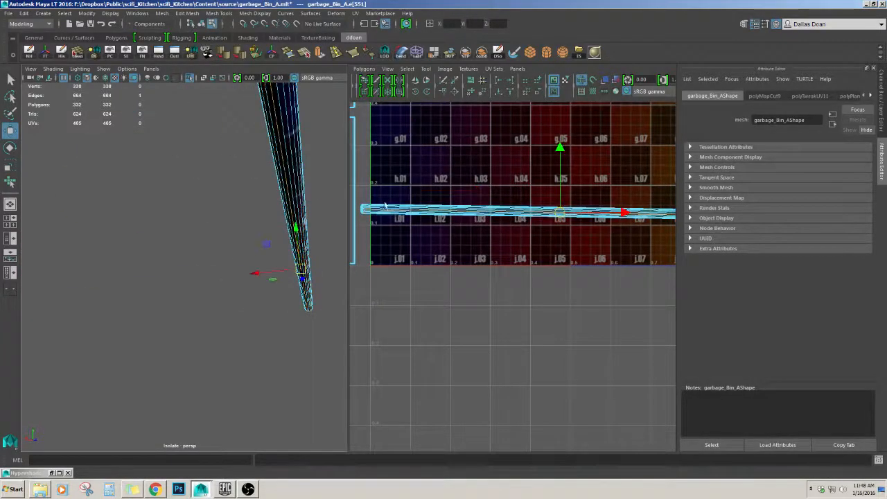
{"action": "right_click_drag", "start_coordinate": [496, 185], "coordinate": [476, 180], "text": "shift"}
Cut the rod's UVs around the edge loops of both end caps
{"action": "mouse_move", "coordinate": [250, 195]}
{"action": "left_mouse_down", "text": "alt"}
{"action": "mouse_move", "coordinate": [241, 216]}
{"action": "mouse_move", "coordinate": [240, 201]}
{"action": "left_mouse_up", "text": "alt"}
{"action": "left_click", "coordinate": [290, 150]}
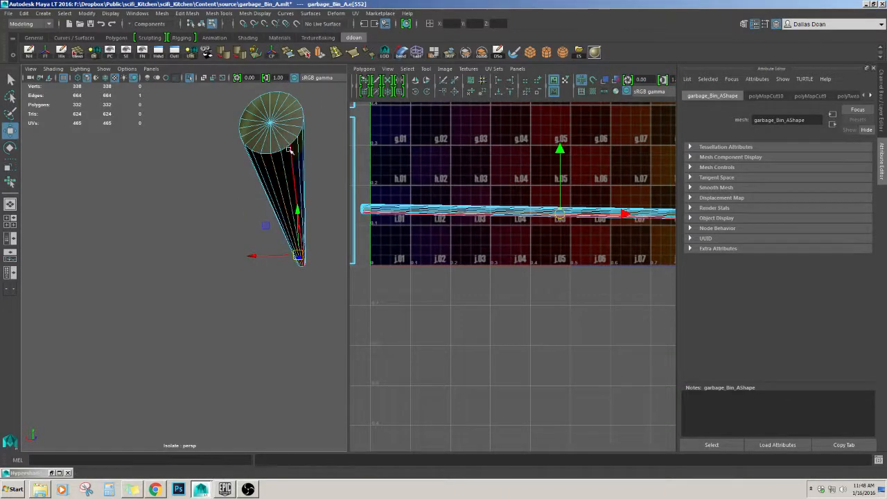
{"action": "left_click_drag", "start_coordinate": [298, 160], "coordinate": [231, 234], "text": "alt"}
{"action": "right_click_drag", "start_coordinate": [500, 189], "coordinate": [460, 188], "text": "shift"}
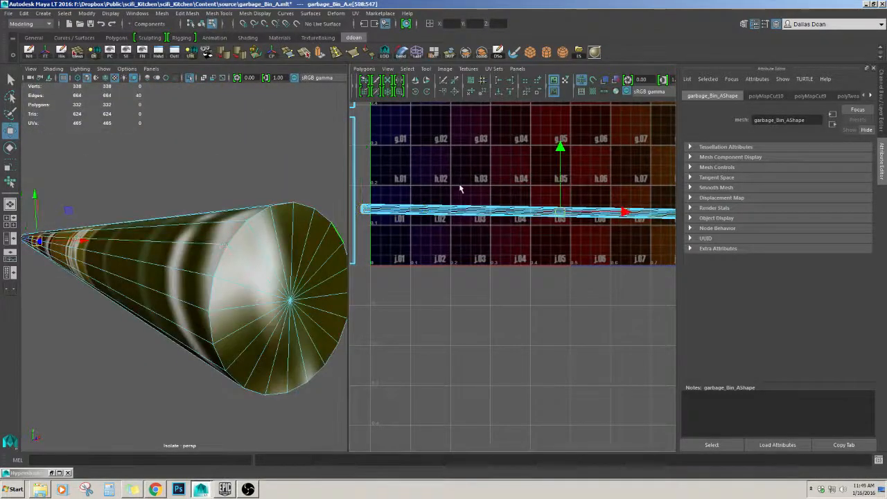
Cut the rod's side UVs along a lengthwise edge between the two end caps
{"action": "left_click_drag", "start_coordinate": [297, 222], "coordinate": [255, 210], "text": "alt"}
{"action": "left_click", "coordinate": [255, 210]}
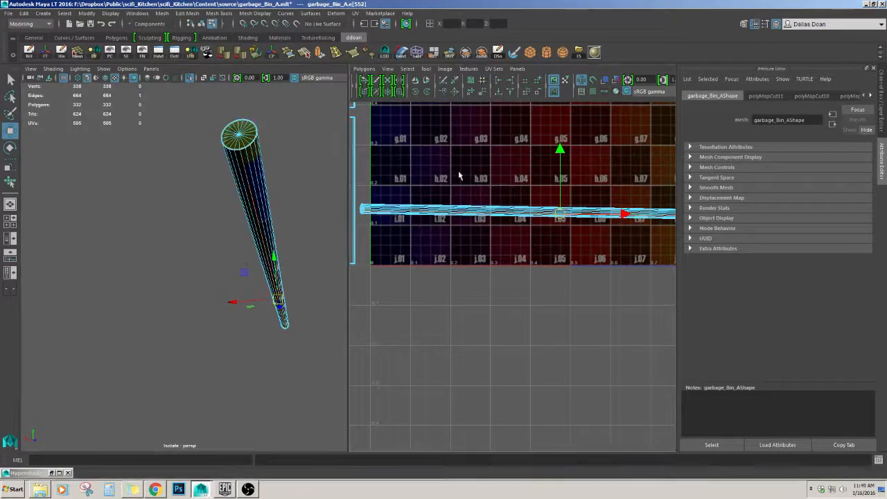
{"action": "right_click_drag", "start_coordinate": [416, 176], "coordinate": [378, 176], "text": "shift"}
Switch to face selection, select the rod's side faces between the end caps and convert the selection to UVs
{"action": "left_click", "coordinate": [264, 176]}
{"action": "right_click_drag", "start_coordinate": [266, 176], "coordinate": [273, 201]}
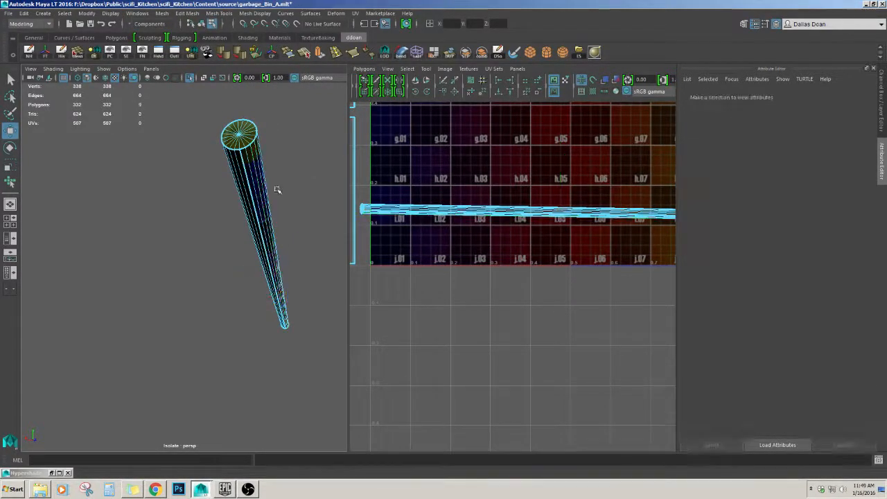
{"action": "double_click", "coordinate": [264, 184]}
{"action": "middle_click_drag", "start_coordinate": [557, 227], "coordinate": [499, 217], "text": "alt"}
{"action": "scroll", "coordinate": [547, 204], "scroll_direction": "down", "scroll_amount": 5}
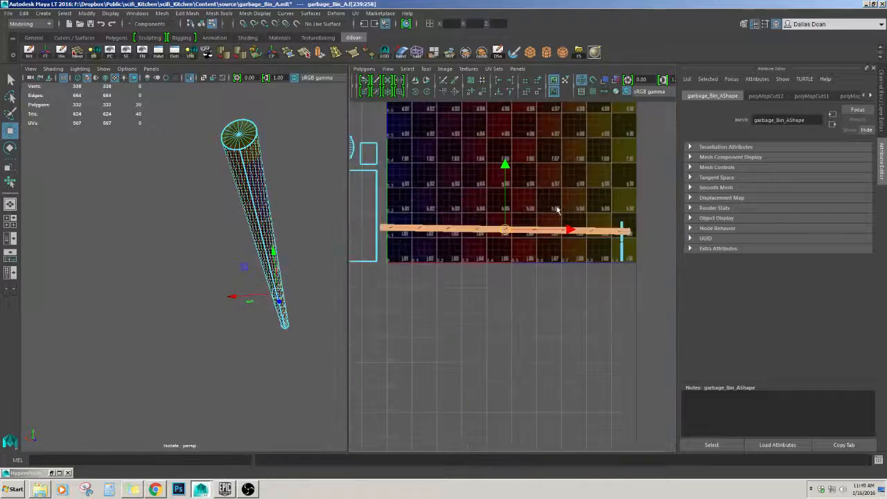
{"action": "right_click_drag", "start_coordinate": [601, 204], "coordinate": [620, 205], "text": "ctrl"}
Try to unfold the rod's side shell with the existing unfold settings
{"action": "right_click_drag", "start_coordinate": [534, 176], "coordinate": [525, 233], "text": "shift"}
{"action": "scroll", "coordinate": [524, 236], "scroll_direction": "up", "scroll_amount": 7}
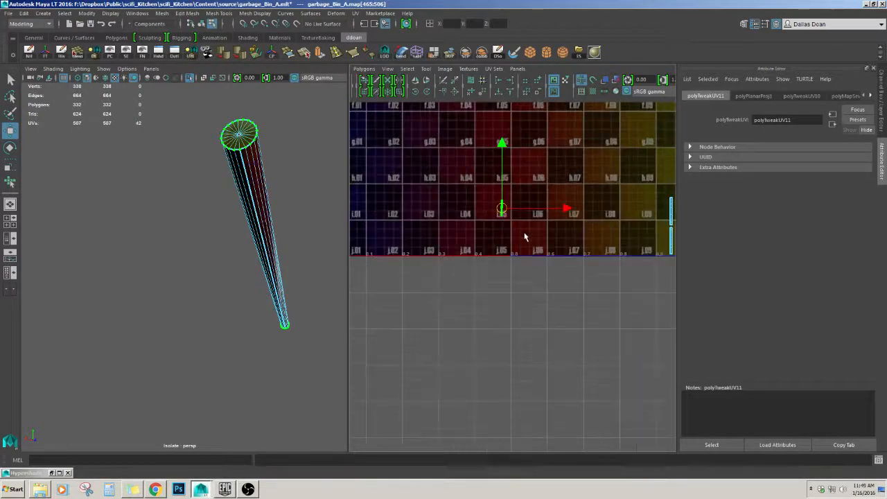
{"action": "scroll", "coordinate": [519, 234], "scroll_direction": "up", "scroll_amount": 5}
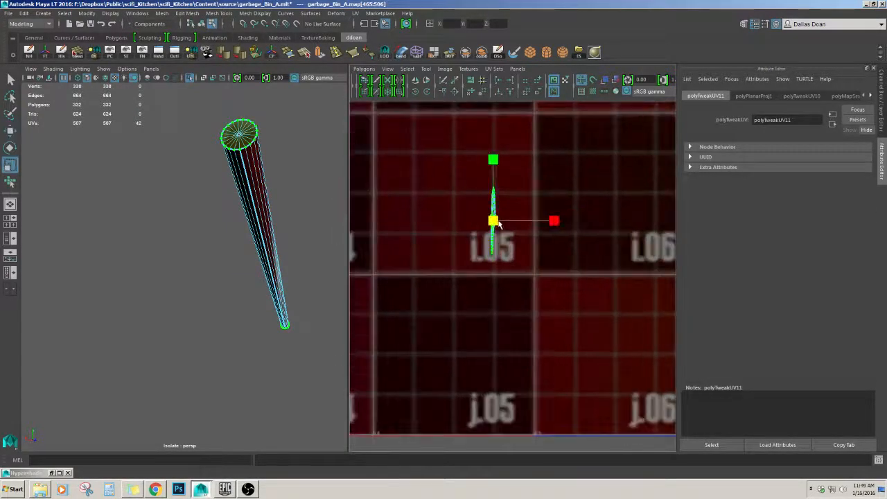
{"action": "key", "text": "ctrl+z"}
Unfold the rod's side shell using the Legacy method, with unselected UVs pinned and the unfold constraint set to None
{"action": "scroll", "coordinate": [524, 267], "scroll_direction": "down", "scroll_amount": 4}
{"action": "middle_click_drag", "start_coordinate": [525, 267], "coordinate": [483, 263], "text": "alt"}
{"action": "scroll", "coordinate": [483, 261], "scroll_direction": "down", "scroll_amount": 6}
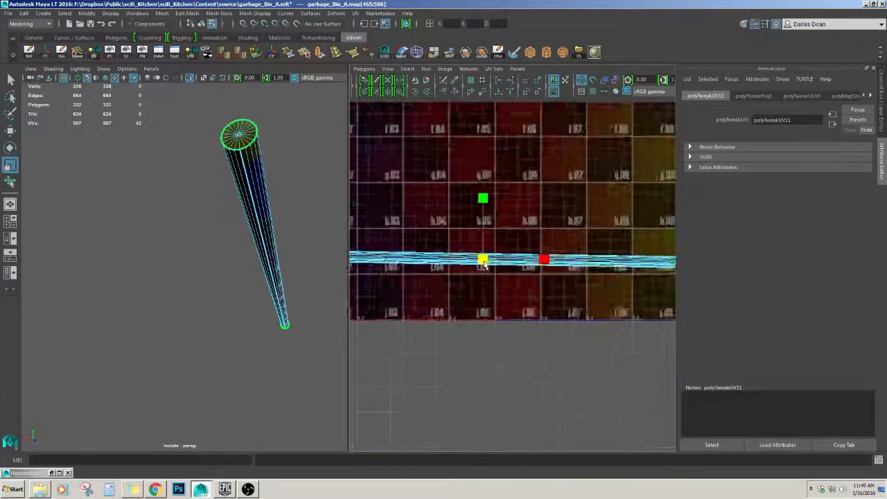
{"action": "right_click_drag", "start_coordinate": [520, 197], "coordinate": [550, 255], "text": "shift"}
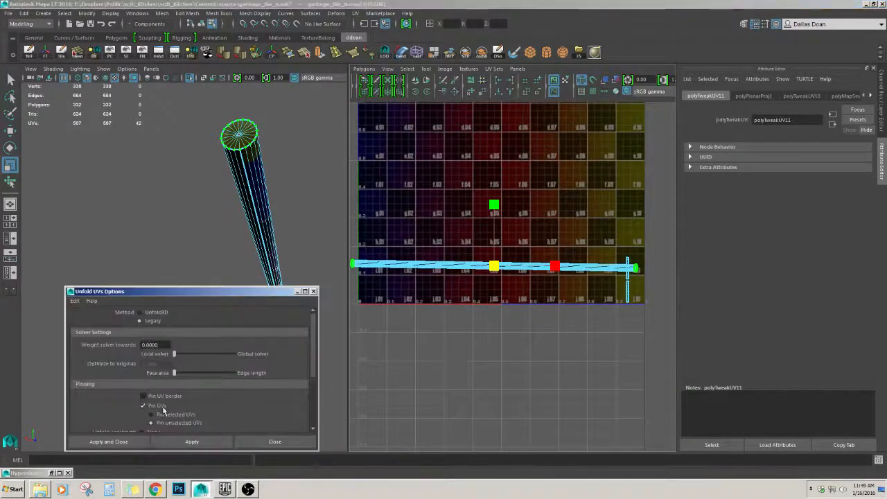
{"action": "scroll", "coordinate": [167, 413], "scroll_direction": "down", "scroll_amount": 1}
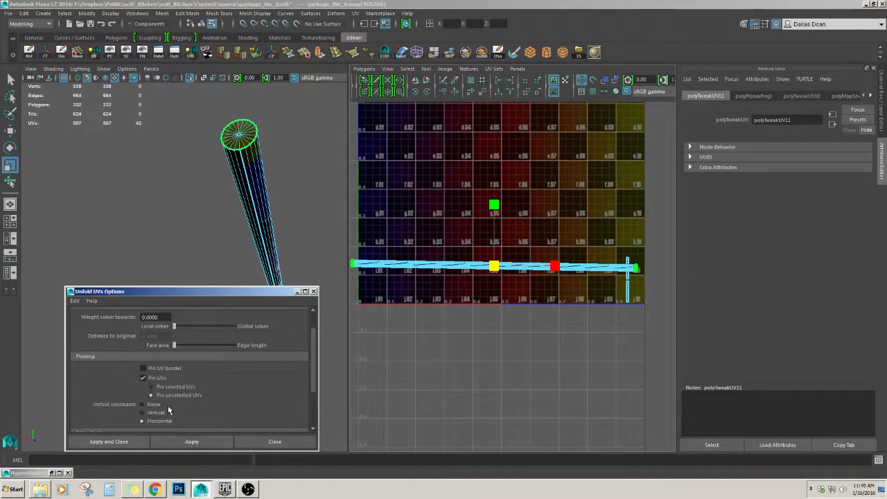
{"action": "left_click", "coordinate": [203, 444]}
{"action": "scroll", "coordinate": [416, 347], "scroll_direction": "up", "scroll_amount": 5}
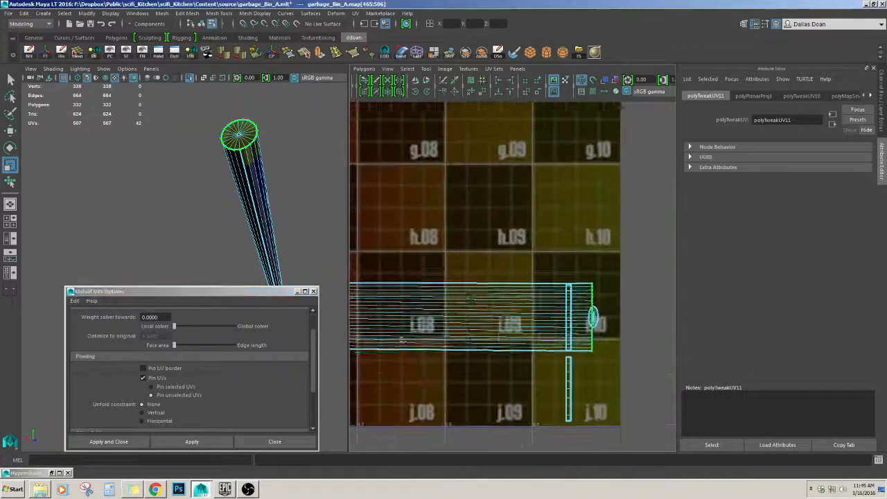
{"action": "scroll", "coordinate": [406, 336], "scroll_direction": "down", "scroll_amount": 5}
Try scaling the unfolded side shell down uniformly inside the texture square
{"action": "key", "text": "w"}
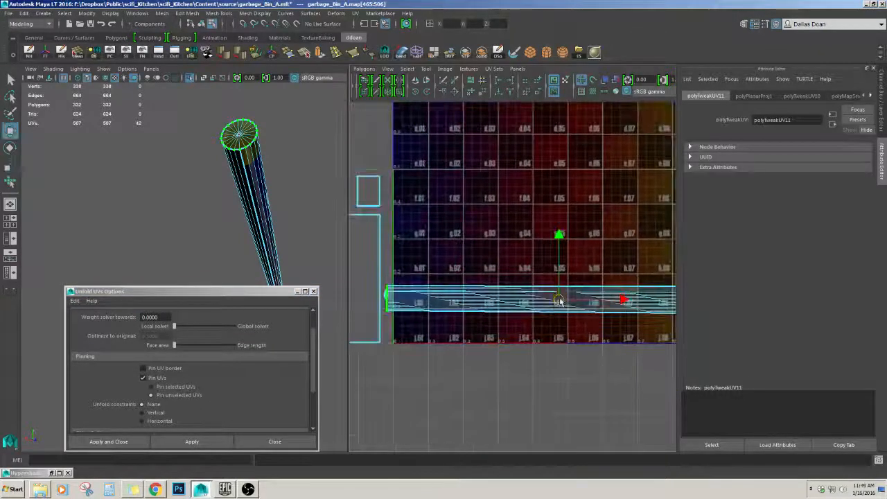
{"action": "key", "text": "r"}
{"action": "left_click_drag", "start_coordinate": [558, 300], "coordinate": [514, 319]}
{"action": "key", "text": "w"}
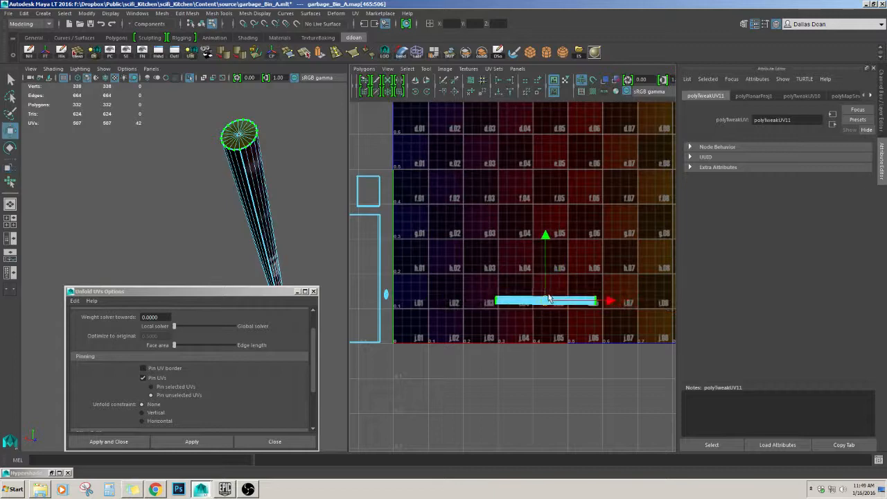
Move the rod's side shell out of the texture square to the area of the other bin shells
{"action": "scroll", "coordinate": [560, 318], "scroll_direction": "down", "scroll_amount": 5}
{"action": "left_click_drag", "start_coordinate": [524, 284], "coordinate": [427, 242]}
{"action": "right_click_drag", "start_coordinate": [427, 241], "coordinate": [555, 374], "text": "alt"}
{"action": "middle_click_drag", "start_coordinate": [459, 229], "coordinate": [631, 358], "text": "alt"}
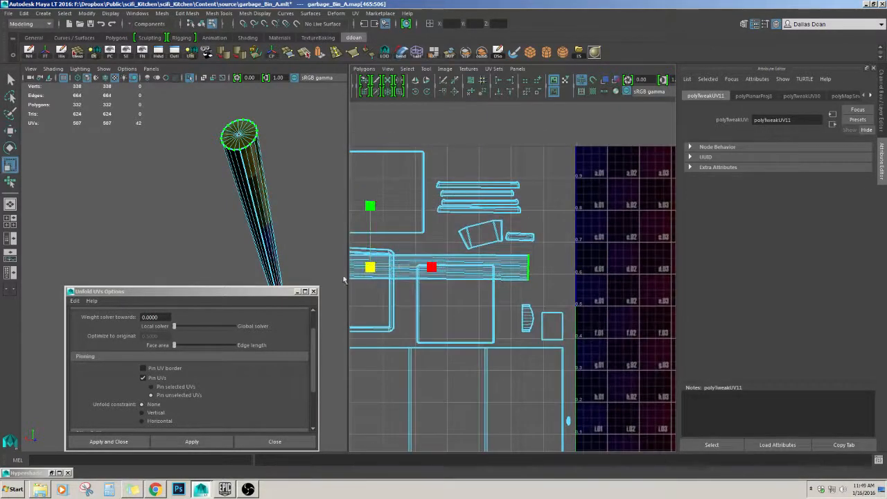
{"action": "middle_click_drag", "start_coordinate": [374, 272], "coordinate": [489, 298], "text": "alt"}
{"action": "key", "text": "w"}
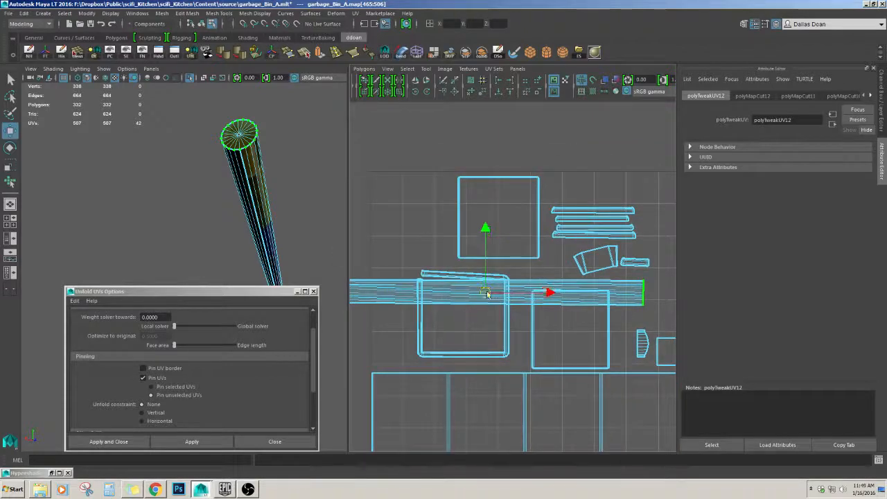
Scale the rod's side shell down uniformly, rotate it upright and place it at the outer side of the other shells
{"action": "right_click_drag", "start_coordinate": [462, 311], "coordinate": [501, 296], "text": "alt"}
{"action": "left_click_drag", "start_coordinate": [485, 292], "coordinate": [462, 319]}
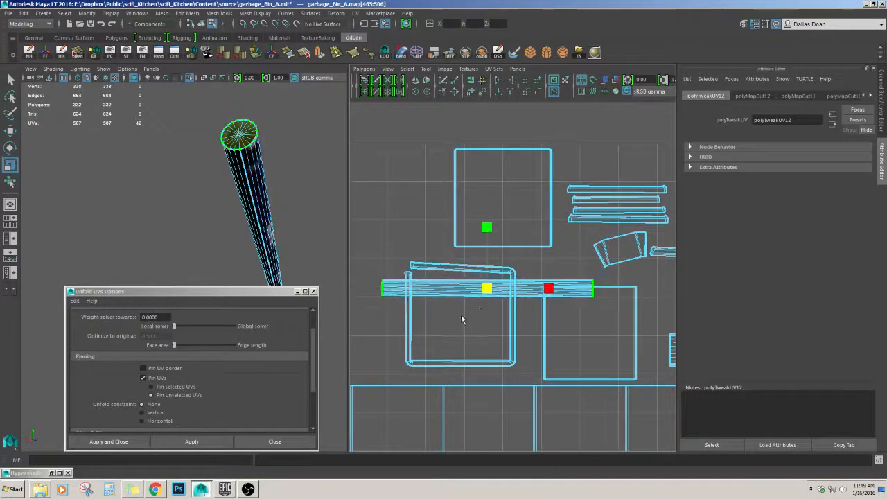
{"action": "key", "text": "w"}
{"action": "left_click", "coordinate": [416, 92]}
{"action": "left_click", "coordinate": [415, 91]}
{"action": "left_click_drag", "start_coordinate": [487, 288], "coordinate": [385, 263]}
Move the two thin strips and the end cap shell out of the texture square to above the small rectangular shell
{"action": "right_click_drag", "start_coordinate": [462, 298], "coordinate": [424, 299], "text": "alt"}
{"action": "middle_click_drag", "start_coordinate": [669, 320], "coordinate": [568, 292], "text": "alt"}
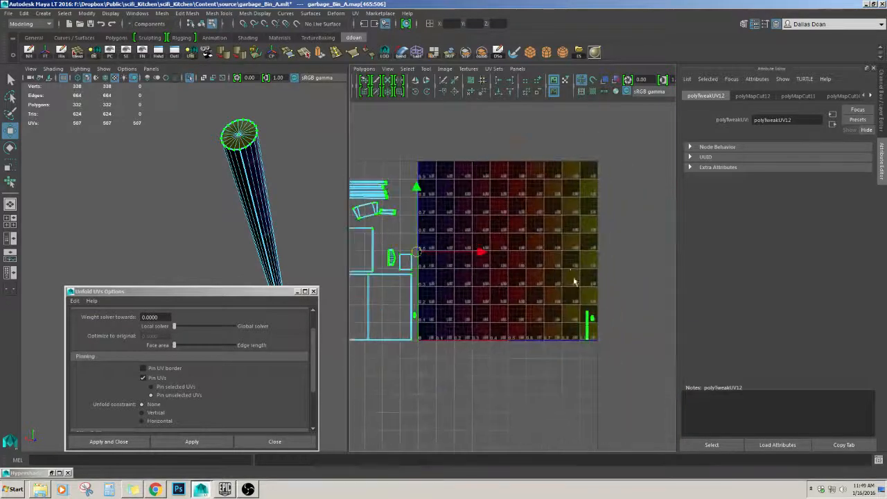
{"action": "left_click_drag", "start_coordinate": [574, 279], "coordinate": [611, 348]}
{"action": "scroll", "coordinate": [410, 243], "scroll_direction": "up", "scroll_amount": 5}
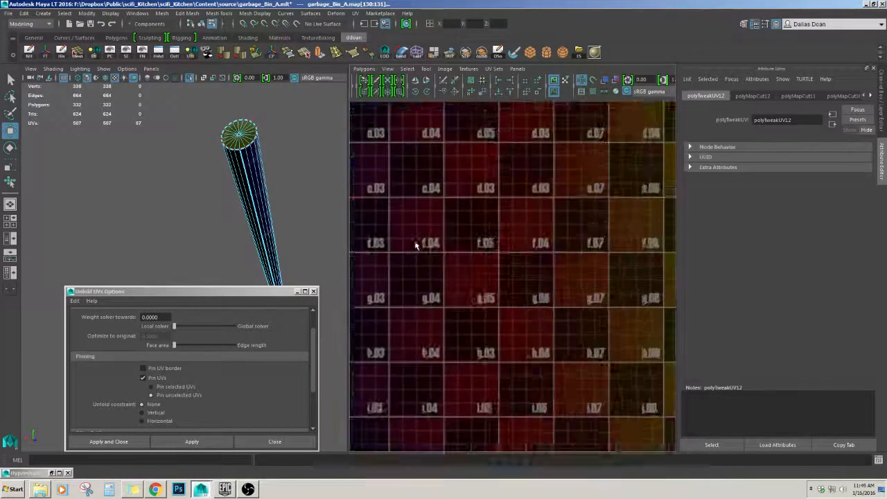
{"action": "middle_click_drag", "start_coordinate": [415, 245], "coordinate": [485, 269], "text": "alt"}
{"action": "scroll", "coordinate": [596, 285], "scroll_direction": "up", "scroll_amount": 3}
{"action": "scroll", "coordinate": [484, 275], "scroll_direction": "up", "scroll_amount": 1}
{"action": "left_click_drag", "start_coordinate": [225, 177], "coordinate": [207, 172], "text": "alt"}
{"action": "scroll", "coordinate": [512, 277], "scroll_direction": "down", "scroll_amount": 3}
{"action": "scroll", "coordinate": [575, 296], "scroll_direction": "down", "scroll_amount": 4}
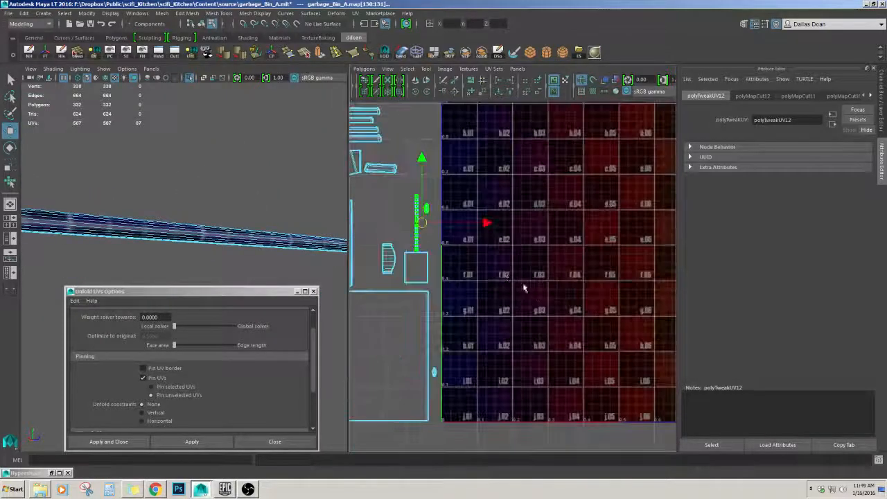
{"action": "scroll", "coordinate": [485, 270], "scroll_direction": "up", "scroll_amount": 4}
{"action": "middle_click_drag", "start_coordinate": [431, 198], "coordinate": [501, 261], "text": "alt"}
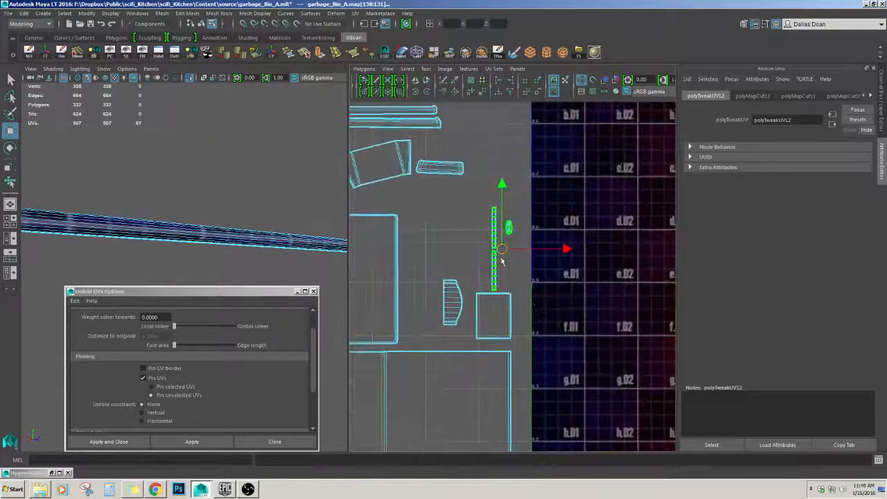
Select the rod's other end cap shell beside the large body panels and move it into the texture square's empty area
{"action": "middle_click_drag", "start_coordinate": [547, 413], "coordinate": [509, 312], "text": "alt"}
{"action": "left_click_drag", "start_coordinate": [483, 387], "coordinate": [483, 385]}
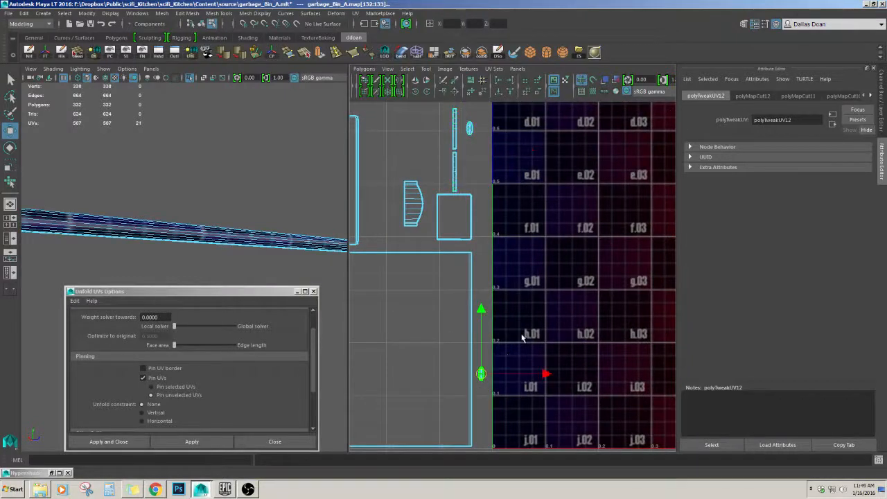
{"action": "middle_click_drag", "start_coordinate": [522, 255], "coordinate": [526, 264], "text": "alt"}
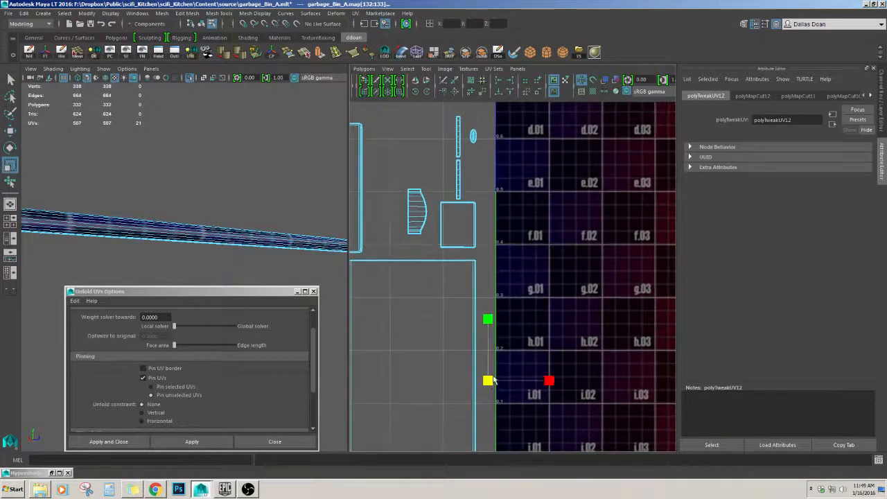
{"action": "key", "text": "w"}
{"action": "left_click_drag", "start_coordinate": [489, 381], "coordinate": [533, 297]}
Unfold the end cap shell into a full circle and place it just above the small arched shell
{"action": "scroll", "coordinate": [534, 300], "scroll_direction": "up", "scroll_amount": 5}
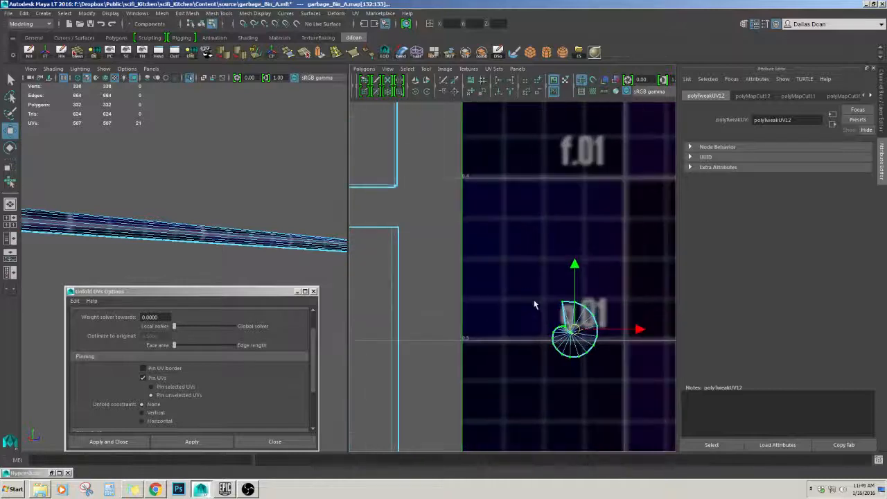
{"action": "middle_click_drag", "start_coordinate": [586, 330], "coordinate": [560, 295], "text": "alt"}
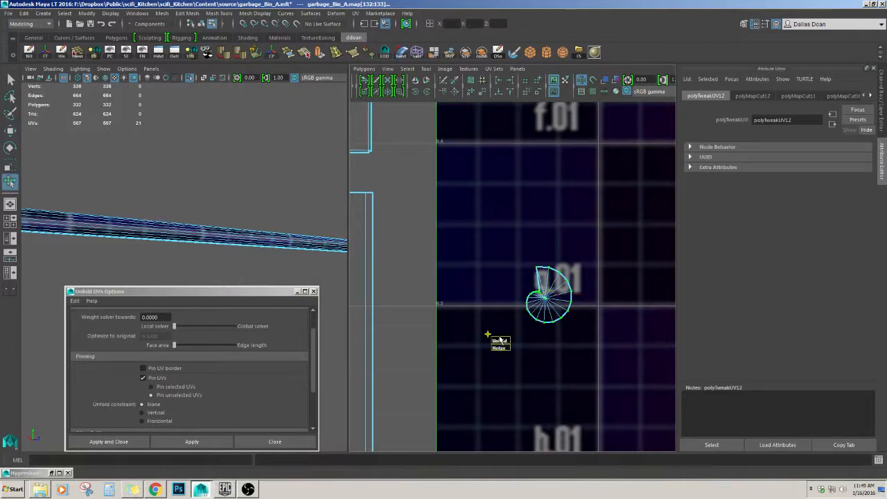
{"action": "right_click_drag", "start_coordinate": [499, 340], "coordinate": [500, 340], "text": "shift"}
{"action": "middle_click_drag", "start_coordinate": [582, 310], "coordinate": [519, 303], "text": "alt"}
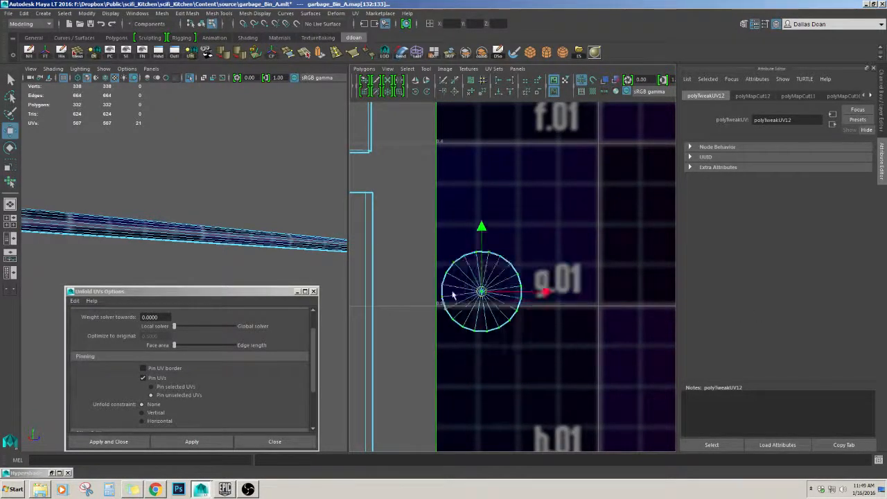
{"action": "scroll", "coordinate": [485, 305], "scroll_direction": "down", "scroll_amount": 5}
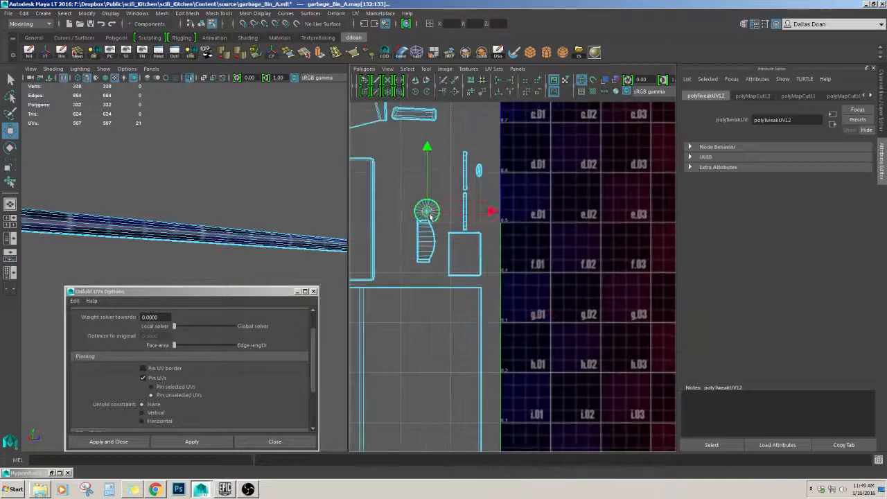
{"action": "left_click_drag", "start_coordinate": [430, 216], "coordinate": [429, 207]}
Unfold the remaining end cap shell into a circle and place it between the first cap and the thin strips
{"action": "left_click", "coordinate": [479, 171]}
{"action": "scroll", "coordinate": [513, 200], "scroll_direction": "up", "scroll_amount": 3}
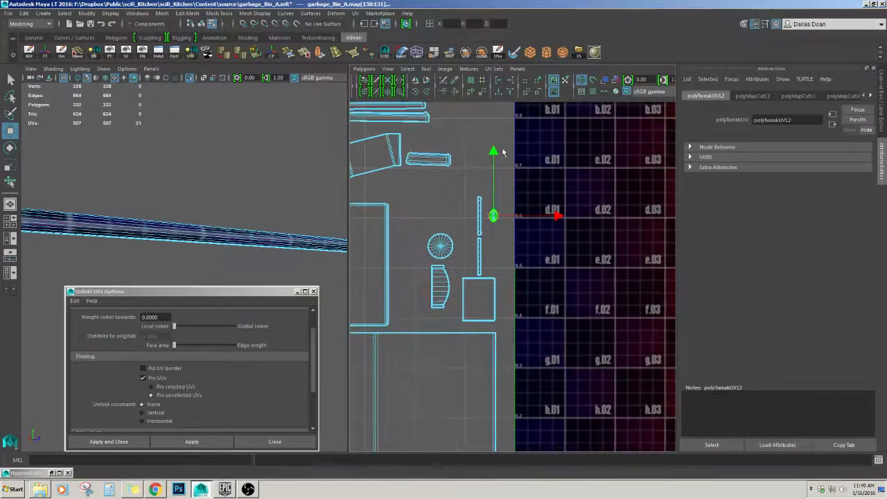
{"action": "key", "text": "y"}
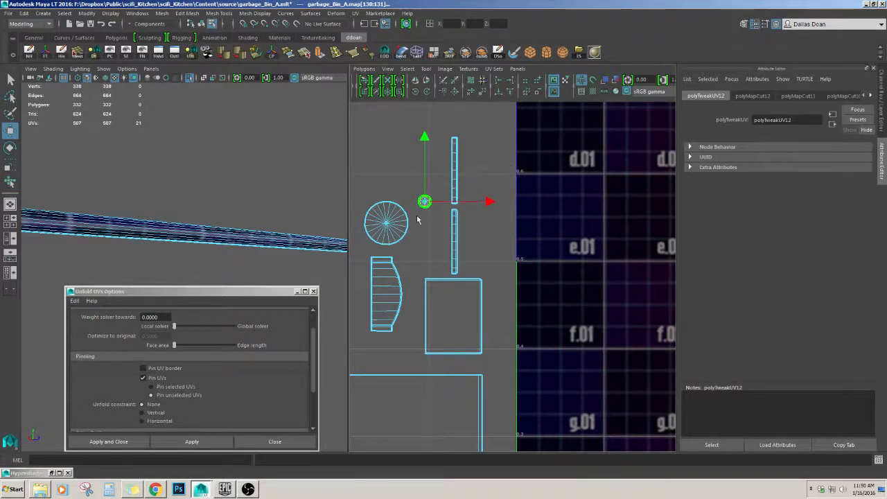
{"action": "key", "text": "f"}
Close the unfold options, decline the autosave and save the scene manually
{"action": "left_click", "coordinate": [273, 441]}
{"action": "scroll", "coordinate": [225, 307], "scroll_direction": "up", "scroll_amount": 5}
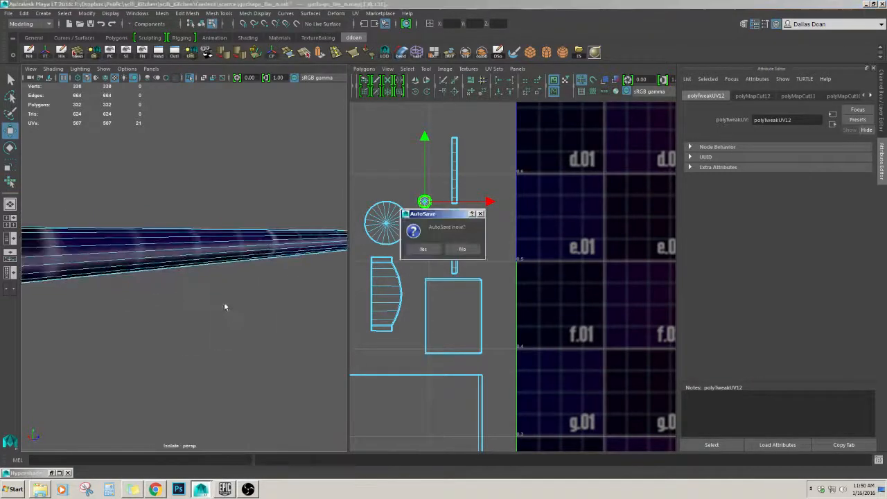
{"action": "left_click", "coordinate": [454, 249]}
{"action": "scroll", "coordinate": [460, 246], "scroll_direction": "down", "scroll_amount": 3}
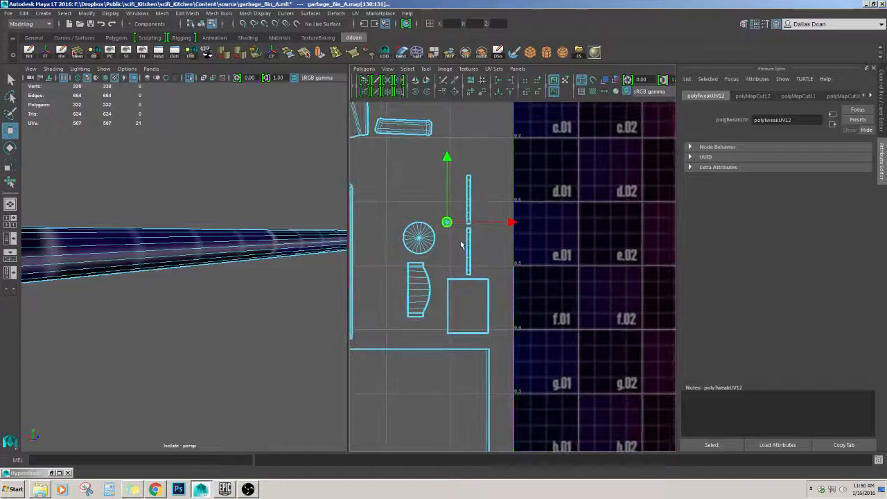
{"action": "key", "text": "ctrl+s"}
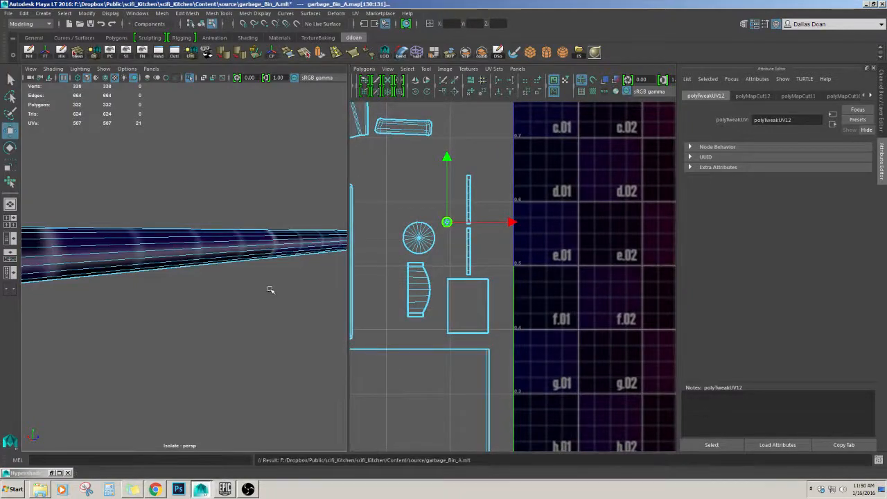
Leave the rod's component selection and select the UVs of all the bin's shells beside the texture square
{"action": "key", "text": "F8"}
{"action": "left_click_drag", "start_coordinate": [271, 289], "coordinate": [361, 276], "text": "alt"}
{"action": "key", "text": "f"}
{"action": "scroll", "coordinate": [580, 289], "scroll_direction": "down", "scroll_amount": 8}
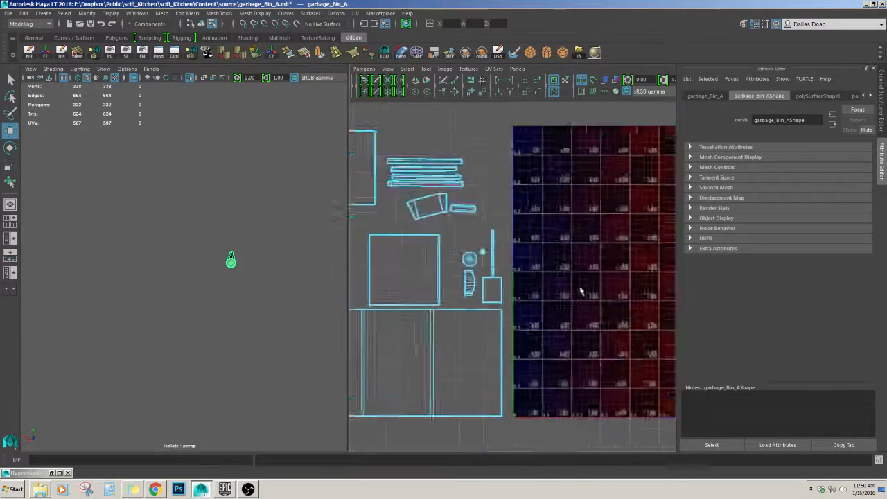
{"action": "middle_click_drag", "start_coordinate": [556, 311], "coordinate": [589, 299], "text": "alt"}
{"action": "scroll", "coordinate": [590, 299], "scroll_direction": "up", "scroll_amount": 3}
{"action": "left_click_drag", "start_coordinate": [391, 353], "coordinate": [574, 165]}
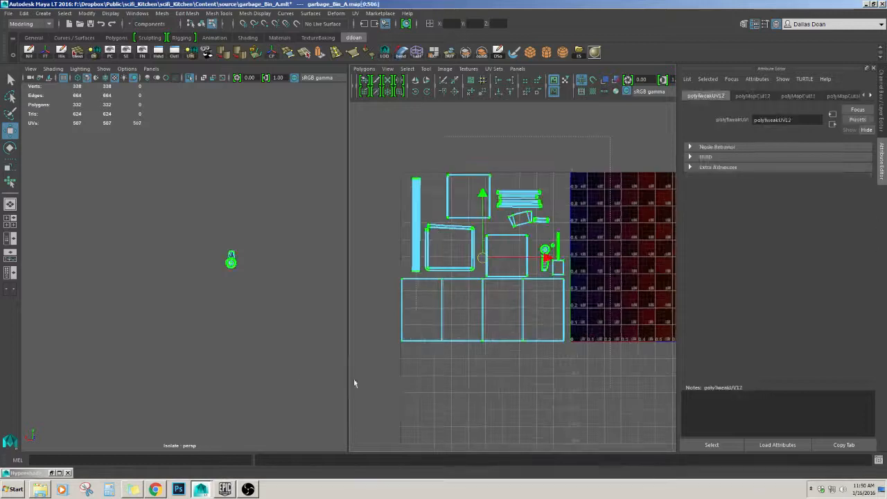
Try to unfold all of the bin's UV shells together and undo the result
{"action": "scroll", "coordinate": [409, 330], "scroll_direction": "down", "scroll_amount": 3}
{"action": "scroll", "coordinate": [506, 212], "scroll_direction": "up", "scroll_amount": 2}
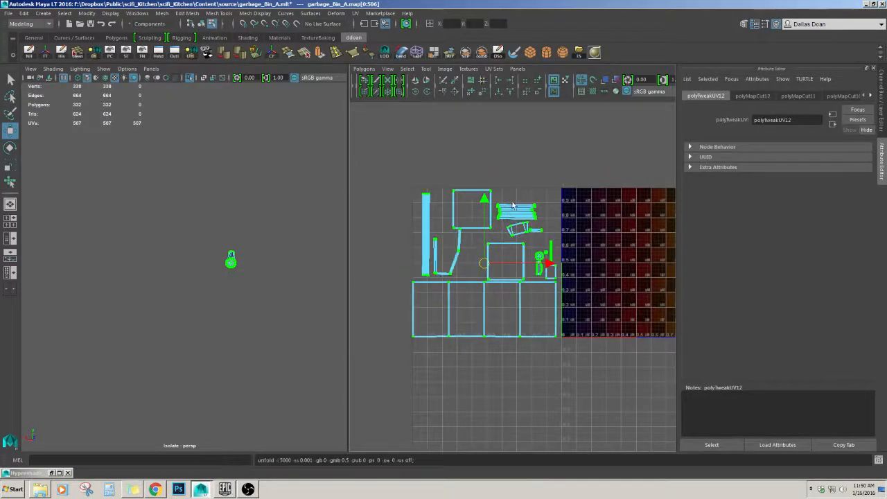
{"action": "scroll", "coordinate": [504, 232], "scroll_direction": "up", "scroll_amount": 5}
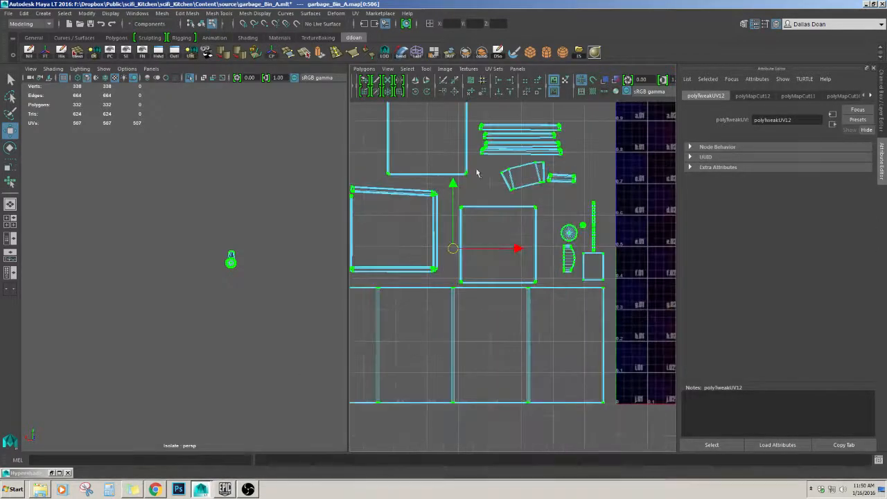
{"action": "middle_click_drag", "start_coordinate": [505, 205], "coordinate": [501, 232], "text": "alt"}
{"action": "scroll", "coordinate": [522, 216], "scroll_direction": "up", "scroll_amount": 4}
{"action": "scroll", "coordinate": [527, 226], "scroll_direction": "up", "scroll_amount": 1}
{"action": "key", "text": "ctrl+z"}
{"action": "scroll", "coordinate": [529, 227], "scroll_direction": "down", "scroll_amount": 4}
{"action": "scroll", "coordinate": [529, 227], "scroll_direction": "up", "scroll_amount": 4}
{"action": "scroll", "coordinate": [501, 232], "scroll_direction": "down", "scroll_amount": 3}
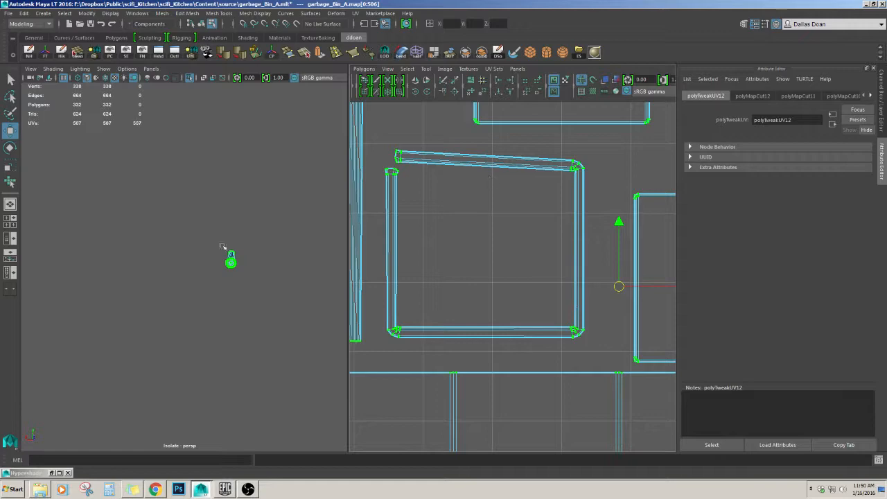
Show the whole bin again and select the corner edge of the open frame-shaped lid rim shell
{"action": "left_click_drag", "start_coordinate": [220, 253], "coordinate": [232, 251], "text": "alt"}
{"action": "key", "text": "ctrl+1"}
{"action": "scroll", "coordinate": [255, 247], "scroll_direction": "up", "scroll_amount": 4}
{"action": "scroll", "coordinate": [257, 248], "scroll_direction": "down", "scroll_amount": 4}
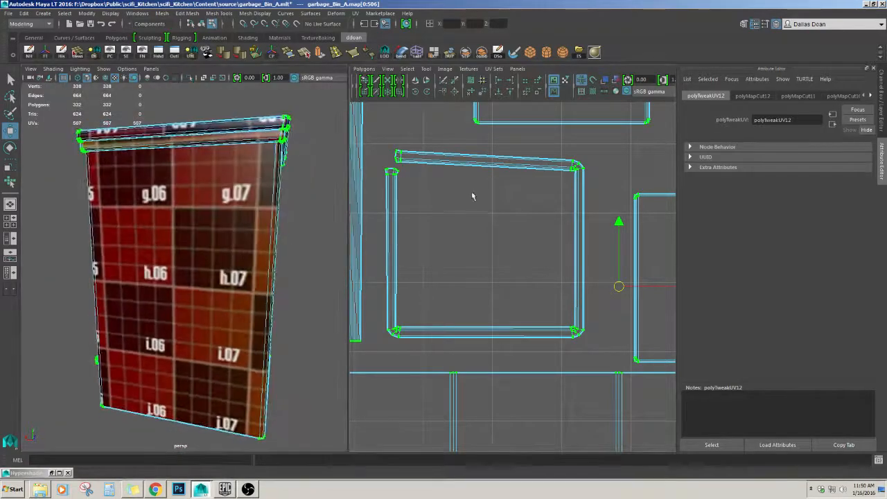
{"action": "key", "text": "F10"}
{"action": "left_click", "coordinate": [576, 168]}
{"action": "key", "text": "f"}
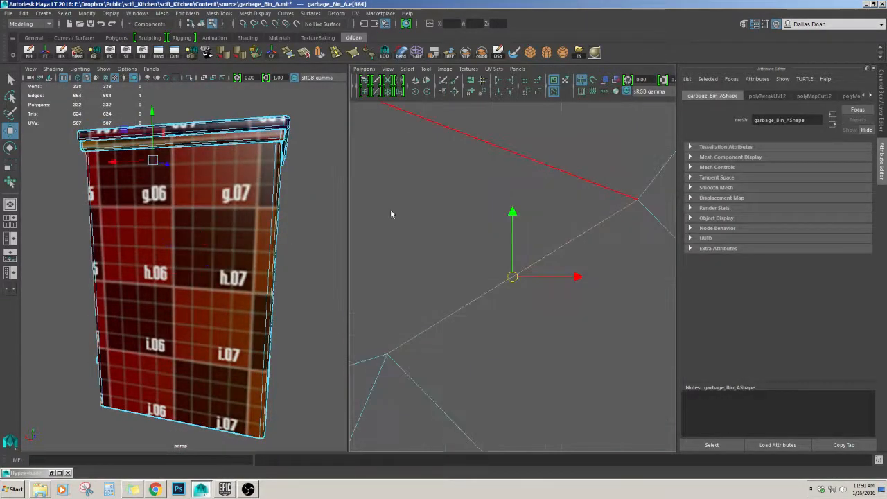
Select the vertical edges of the lid rim's corner on the model and cut their UVs
{"action": "scroll", "coordinate": [217, 198], "scroll_direction": "up", "scroll_amount": 3}
{"action": "left_click_drag", "start_coordinate": [243, 206], "coordinate": [313, 259], "text": "alt"}
{"action": "scroll", "coordinate": [218, 198], "scroll_direction": "down", "scroll_amount": 6}
{"action": "scroll", "coordinate": [307, 259], "scroll_direction": "up", "scroll_amount": 6}
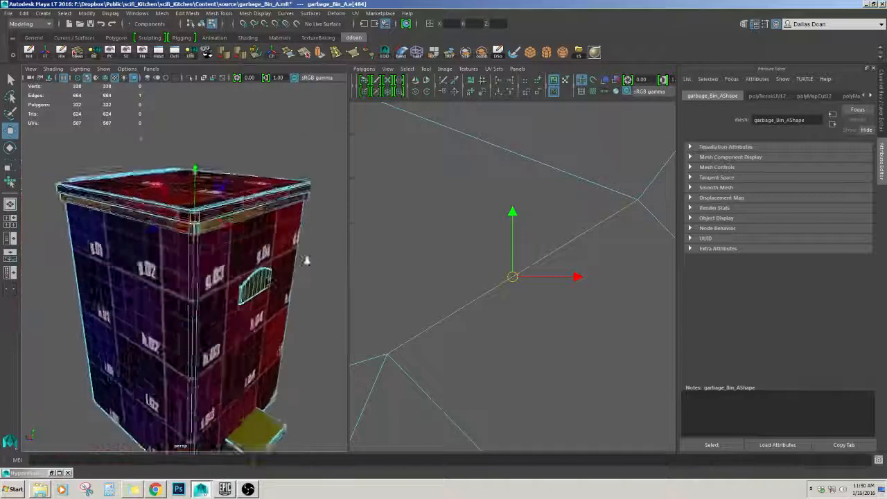
{"action": "left_click_drag", "start_coordinate": [283, 228], "coordinate": [265, 273], "text": "alt"}
{"action": "scroll", "coordinate": [280, 292], "scroll_direction": "up", "scroll_amount": 8}
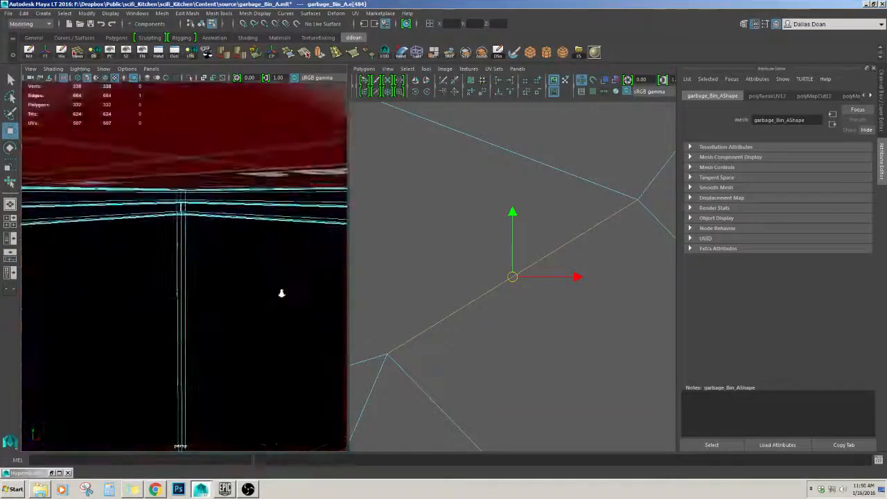
{"action": "scroll", "coordinate": [257, 287], "scroll_direction": "down", "scroll_amount": 5}
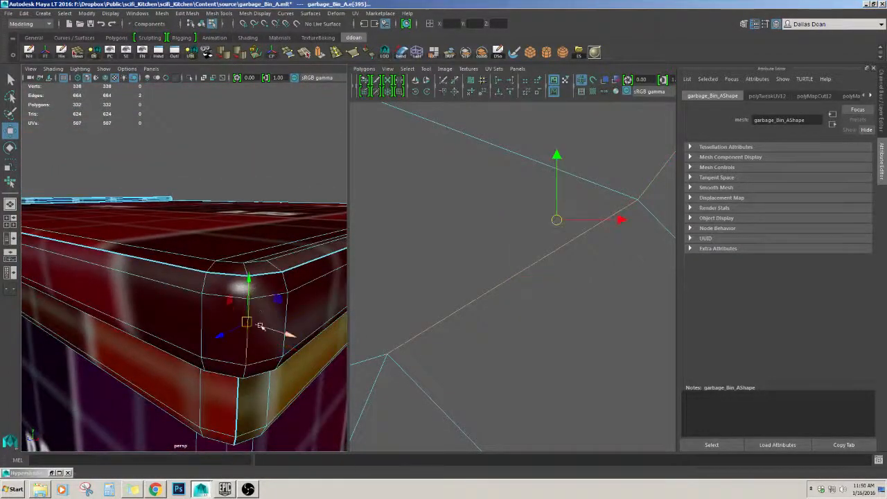
{"action": "left_click_drag", "start_coordinate": [260, 326], "coordinate": [253, 293], "text": "alt"}
{"action": "middle_click_drag", "start_coordinate": [252, 190], "coordinate": [249, 252], "text": "alt"}
{"action": "scroll", "coordinate": [248, 246], "scroll_direction": "up", "scroll_amount": 1}
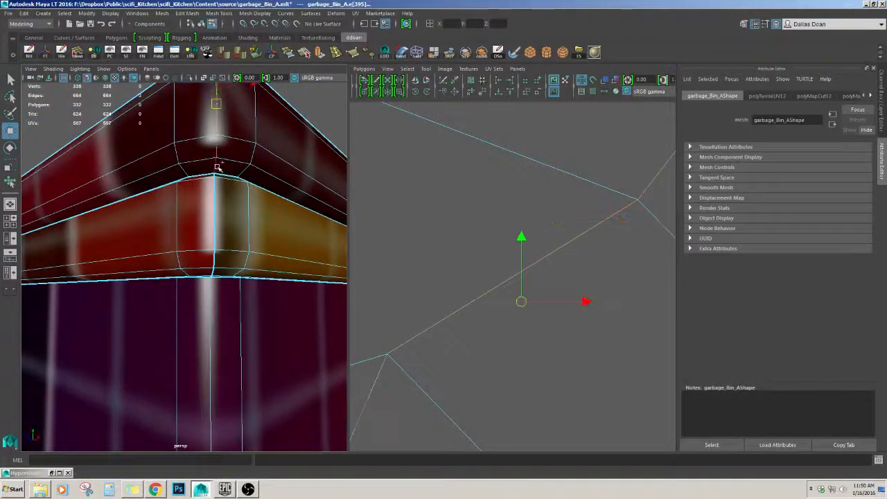
{"action": "left_click", "coordinate": [217, 167], "text": "shift"}
{"action": "key", "text": "g"}
Cut the UVs along the lid rim's vertical edges at the corner beside the rod
{"action": "scroll", "coordinate": [277, 202], "scroll_direction": "down", "scroll_amount": 6}
{"action": "left_click_drag", "start_coordinate": [271, 202], "coordinate": [148, 225], "text": "alt"}
{"action": "scroll", "coordinate": [148, 225], "scroll_direction": "up", "scroll_amount": 4}
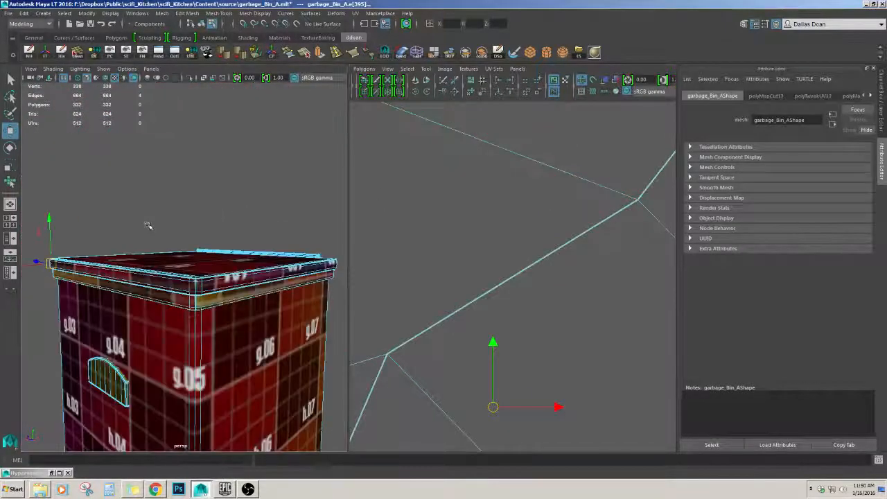
{"action": "scroll", "coordinate": [148, 225], "scroll_direction": "up", "scroll_amount": 3}
{"action": "left_click_drag", "start_coordinate": [225, 227], "coordinate": [202, 252], "text": "alt"}
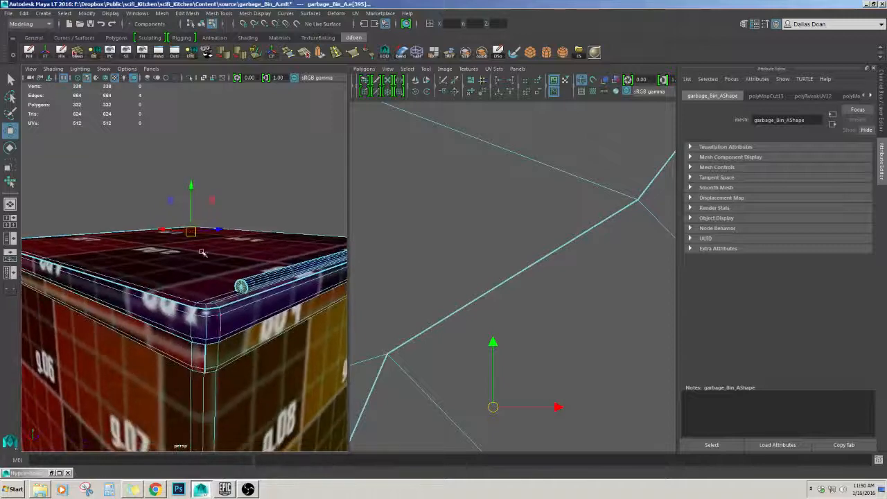
{"action": "left_click_drag", "start_coordinate": [222, 319], "coordinate": [233, 185], "text": "alt"}
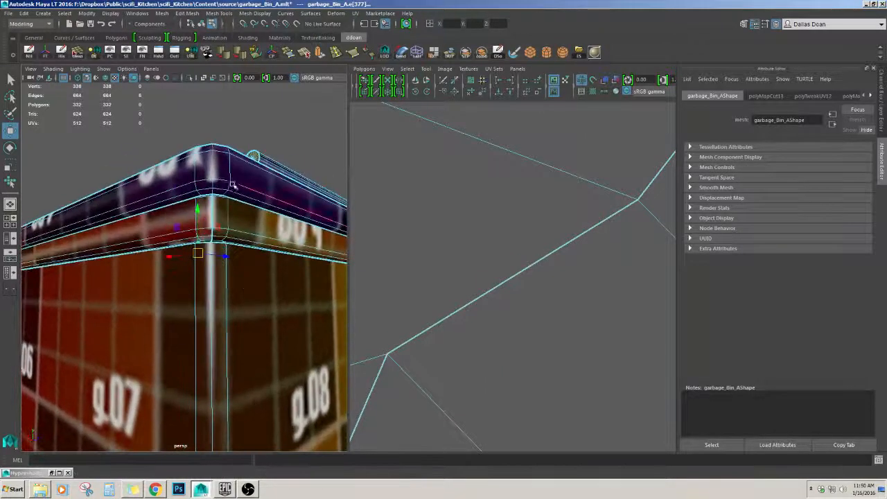
{"action": "scroll", "coordinate": [402, 254], "scroll_direction": "down", "scroll_amount": 13}
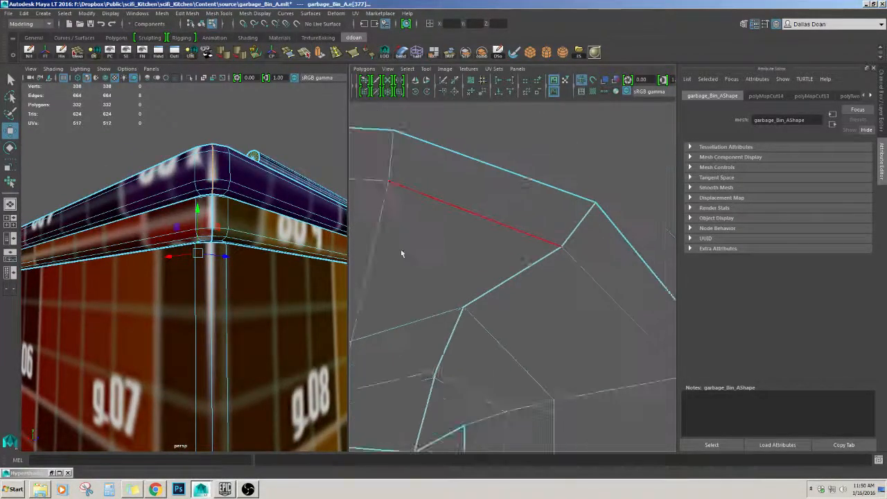
Select the UVs of the cut lid rim shells and unfold them
{"action": "middle_click_drag", "start_coordinate": [454, 297], "coordinate": [457, 234], "text": "alt"}
{"action": "right_click_drag", "start_coordinate": [457, 234], "coordinate": [485, 233]}
{"action": "left_click_drag", "start_coordinate": [471, 163], "coordinate": [497, 198]}
{"action": "right_click_drag", "start_coordinate": [496, 198], "coordinate": [512, 277], "text": "ctrl"}
{"action": "scroll", "coordinate": [517, 302], "scroll_direction": "down", "scroll_amount": 7}
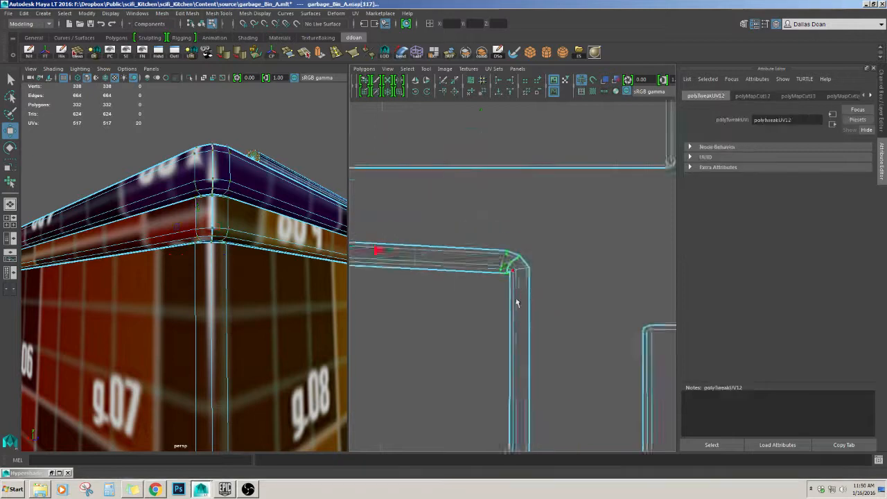
{"action": "middle_click_drag", "start_coordinate": [517, 303], "coordinate": [540, 208], "text": "alt"}
{"action": "scroll", "coordinate": [506, 309], "scroll_direction": "down", "scroll_amount": 5}
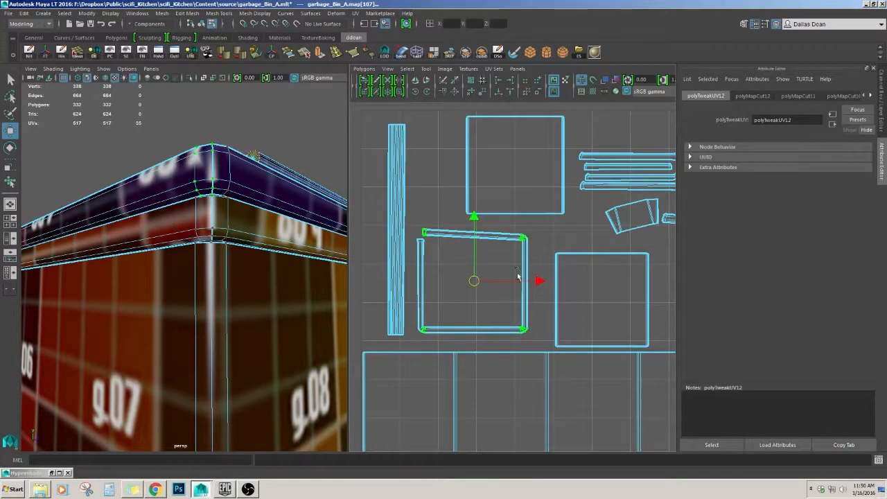
{"action": "right_click_drag", "start_coordinate": [518, 276], "coordinate": [517, 235], "text": "shift"}
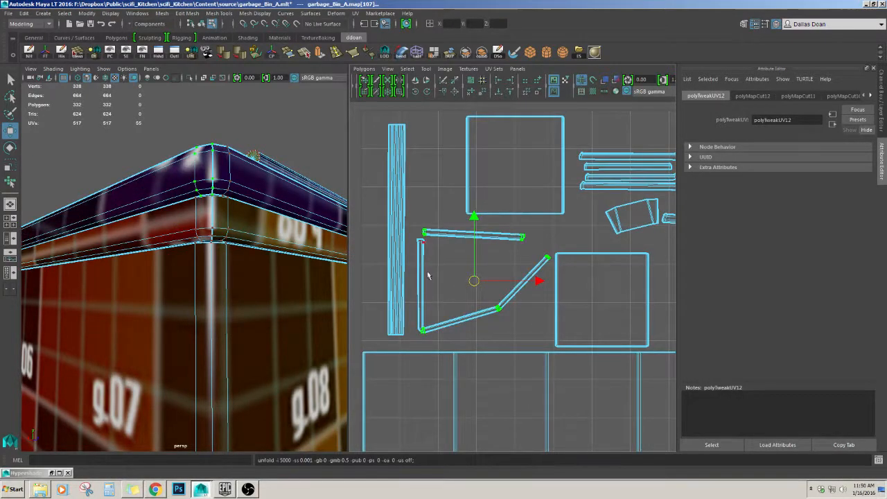
Rotate the detached vertical rim strip to horizontal and place it just below the slightly slanted strip
{"action": "left_click", "coordinate": [414, 240]}
{"action": "left_click", "coordinate": [416, 241]}
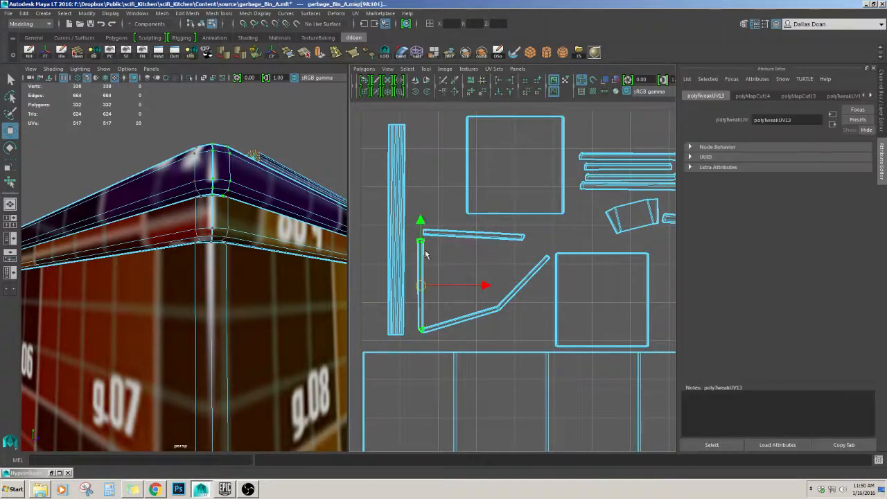
{"action": "left_click", "coordinate": [413, 92]}
{"action": "left_click_drag", "start_coordinate": [438, 280], "coordinate": [487, 243]}
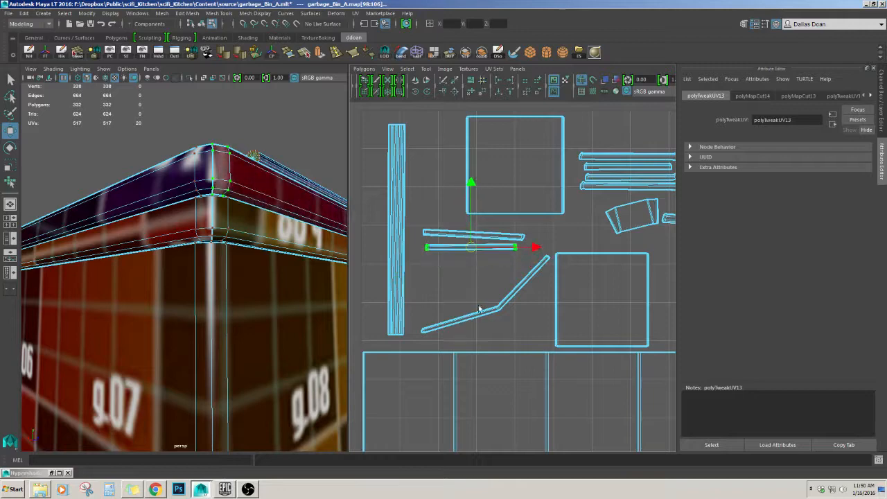
Cut the remaining bent rim strip across its bend into two separate strips
{"action": "left_click", "coordinate": [532, 302]}
{"action": "right_click_drag", "start_coordinate": [552, 267], "coordinate": [534, 291], "text": "ctrl"}
{"action": "right_click_drag", "start_coordinate": [535, 291], "coordinate": [515, 361], "text": "alt"}
{"action": "middle_click_drag", "start_coordinate": [516, 362], "coordinate": [516, 266], "text": "alt"}
{"action": "scroll", "coordinate": [541, 269], "scroll_direction": "down", "scroll_amount": 5}
{"action": "scroll", "coordinate": [528, 252], "scroll_direction": "up", "scroll_amount": 4}
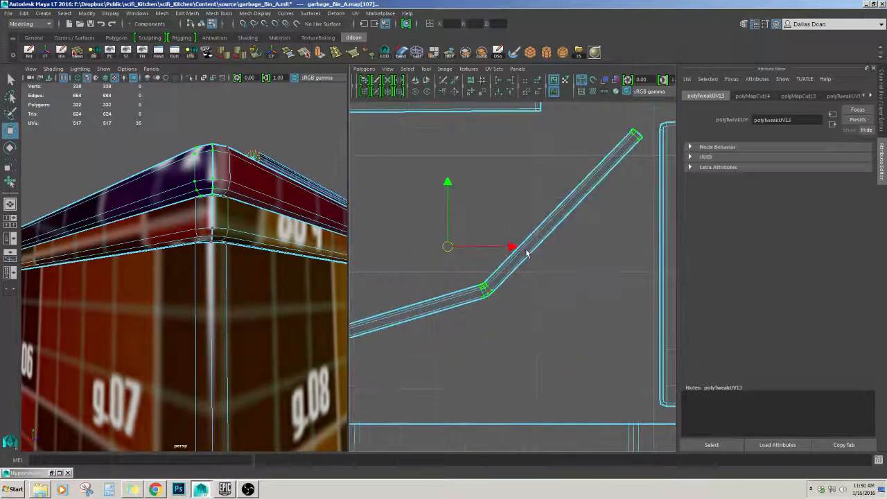
{"action": "scroll", "coordinate": [526, 251], "scroll_direction": "down", "scroll_amount": 3}
{"action": "middle_click_drag", "start_coordinate": [531, 228], "coordinate": [562, 243], "text": "alt"}
{"action": "scroll", "coordinate": [524, 302], "scroll_direction": "up", "scroll_amount": 5}
{"action": "middle_click_drag", "start_coordinate": [524, 299], "coordinate": [524, 253], "text": "alt"}
{"action": "right_click_drag", "start_coordinate": [524, 254], "coordinate": [574, 211]}
{"action": "double_click", "coordinate": [519, 267]}
{"action": "scroll", "coordinate": [565, 203], "scroll_direction": "down", "scroll_amount": 6}
{"action": "left_click_drag", "start_coordinate": [568, 204], "coordinate": [562, 234]}
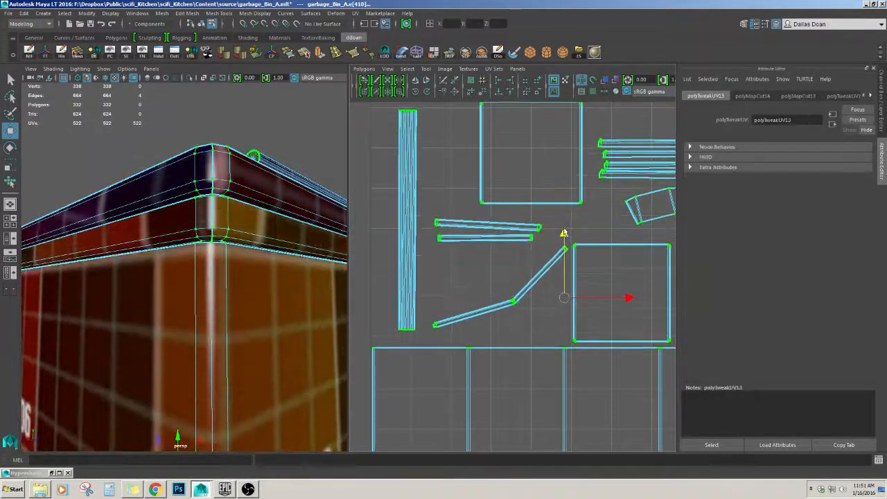
{"action": "scroll", "coordinate": [562, 236], "scroll_direction": "down", "scroll_amount": 3}
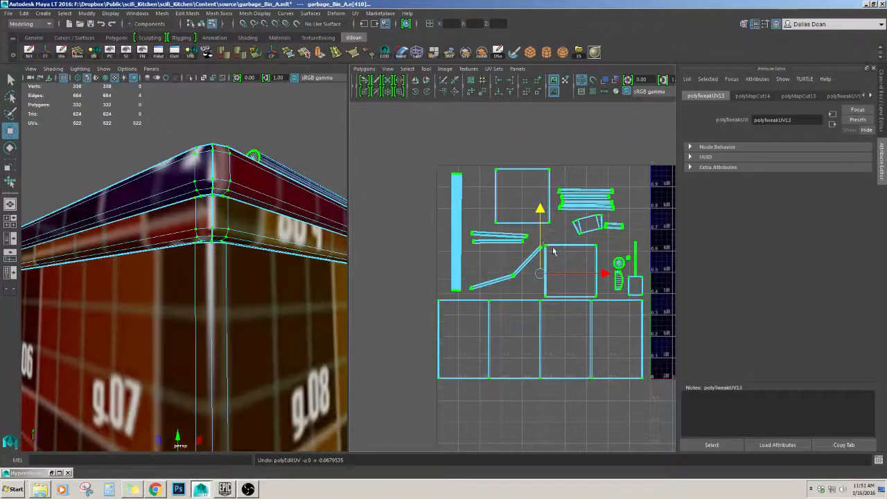
{"action": "scroll", "coordinate": [553, 249], "scroll_direction": "up", "scroll_amount": 6}
Rotate the steeper diagonal strip by 45 degrees and place it below the two horizontal rim strips
{"action": "left_click_drag", "start_coordinate": [569, 188], "coordinate": [589, 215]}
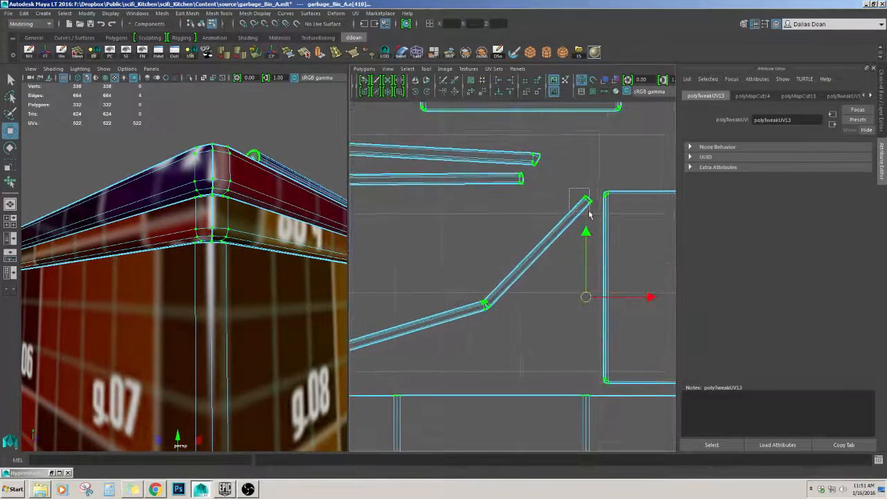
{"action": "left_click", "coordinate": [426, 93]}
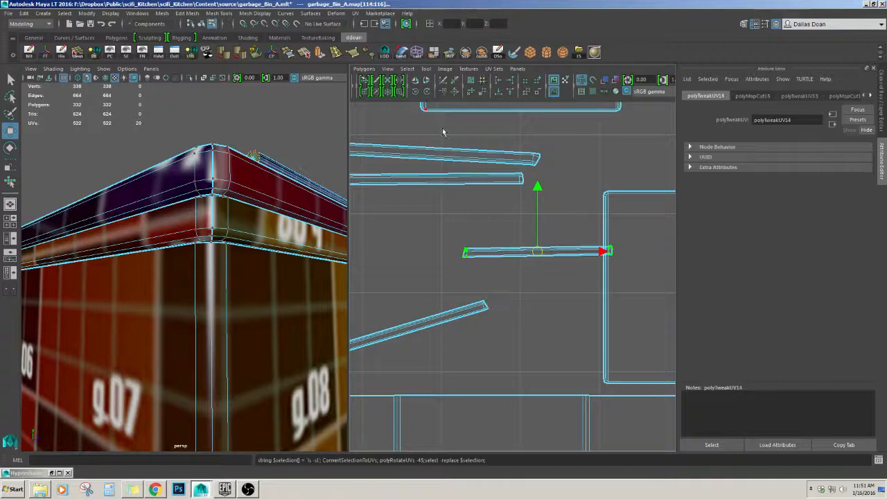
{"action": "left_click_drag", "start_coordinate": [541, 257], "coordinate": [441, 205]}
{"action": "middle_click_drag", "start_coordinate": [442, 206], "coordinate": [486, 216], "text": "alt"}
Rotate the last slanted rim strip to horizontal and place it at the bottom of the strip stack
{"action": "left_click_drag", "start_coordinate": [504, 313], "coordinate": [565, 360]}
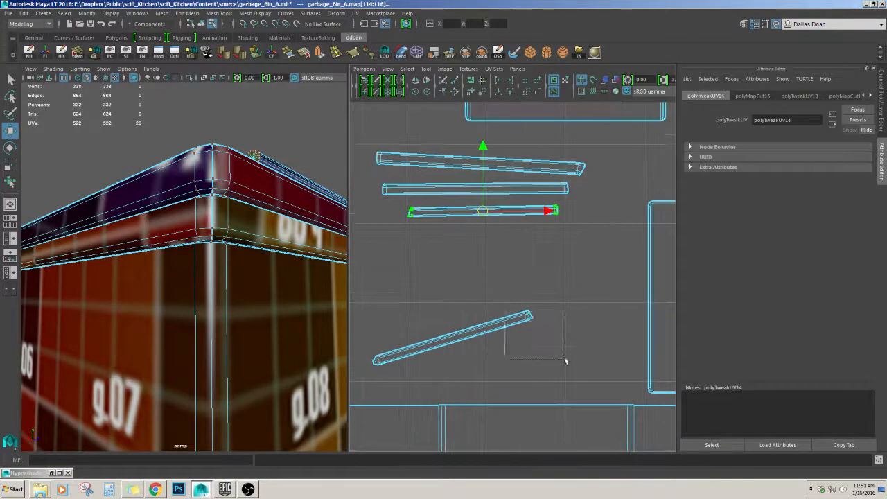
{"action": "left_click", "coordinate": [427, 92]}
{"action": "left_click_drag", "start_coordinate": [505, 298], "coordinate": [480, 271]}
{"action": "key", "text": "w"}
{"action": "left_click_drag", "start_coordinate": [450, 341], "coordinate": [485, 248]}
{"action": "scroll", "coordinate": [485, 248], "scroll_direction": "down", "scroll_amount": 4}
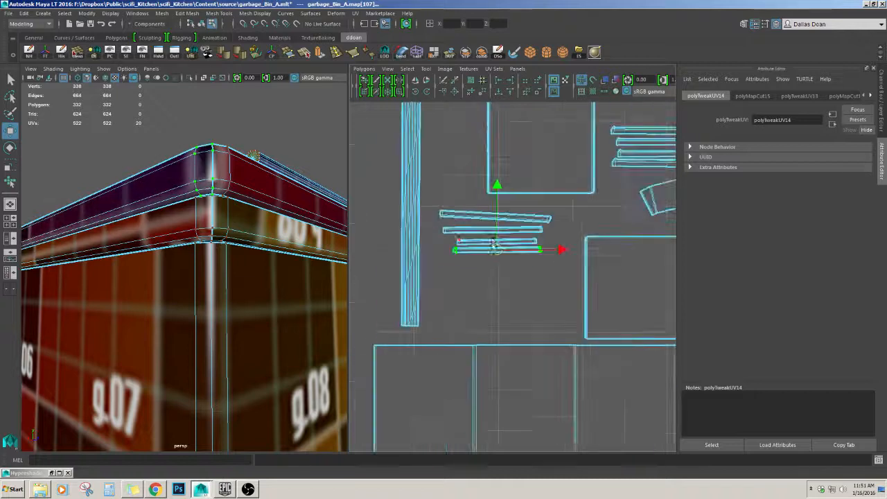
Straighten the slanted top rim strip and move the upper two strips closer to the lower pair
{"action": "left_click", "coordinate": [451, 200]}
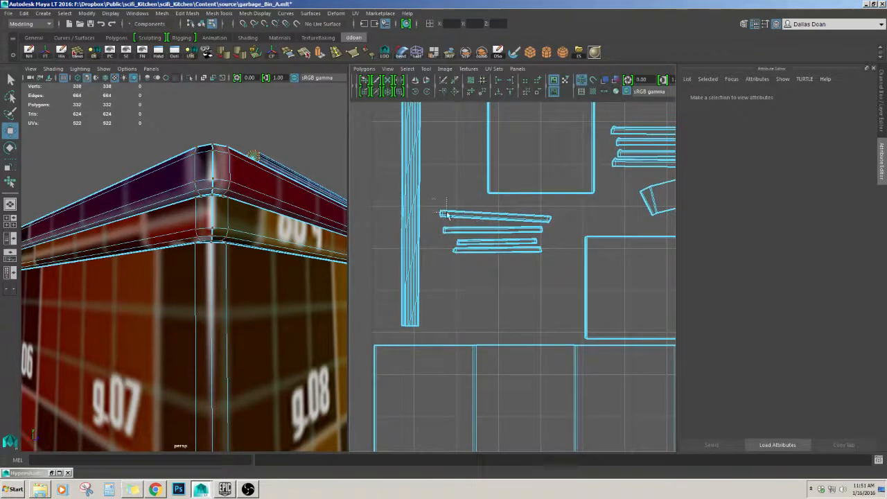
{"action": "left_click_drag", "start_coordinate": [447, 216], "coordinate": [447, 217]}
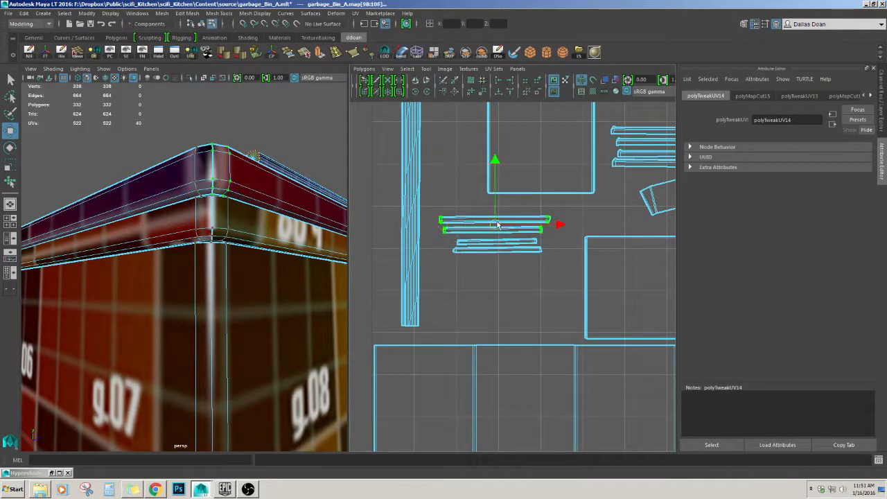
{"action": "left_click_drag", "start_coordinate": [497, 224], "coordinate": [495, 229]}
{"action": "left_click", "coordinate": [474, 273]}
Lay out all the bin's shells into the texture square with uniform scaling, shape stacking and 512 Map spacing, and close the options
{"action": "scroll", "coordinate": [471, 271], "scroll_direction": "down", "scroll_amount": 4}
{"action": "scroll", "coordinate": [284, 259], "scroll_direction": "down", "scroll_amount": 6}
{"action": "left_click_drag", "start_coordinate": [283, 259], "coordinate": [229, 243], "text": "alt"}
{"action": "scroll", "coordinate": [218, 237], "scroll_direction": "up", "scroll_amount": 2}
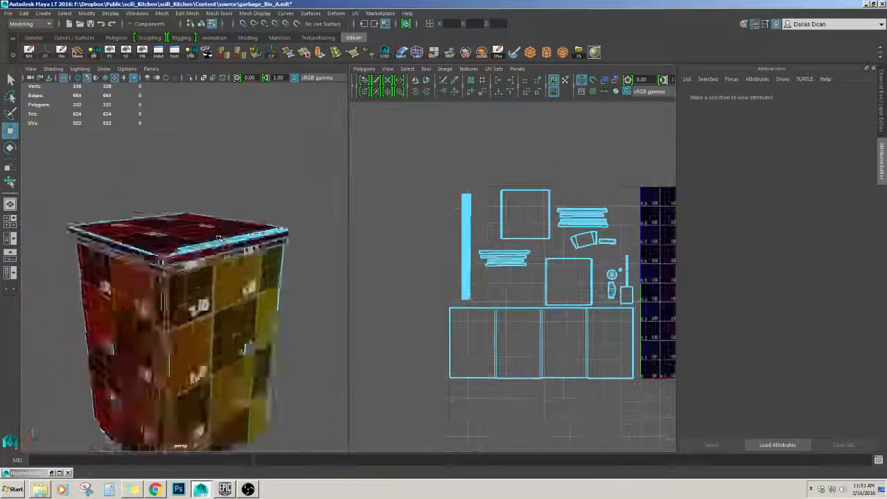
{"action": "scroll", "coordinate": [218, 238], "scroll_direction": "down", "scroll_amount": 3}
{"action": "middle_click_drag", "start_coordinate": [646, 297], "coordinate": [607, 260], "text": "alt"}
{"action": "left_click_drag", "start_coordinate": [610, 355], "coordinate": [398, 140]}
{"action": "scroll", "coordinate": [436, 203], "scroll_direction": "down", "scroll_amount": 4}
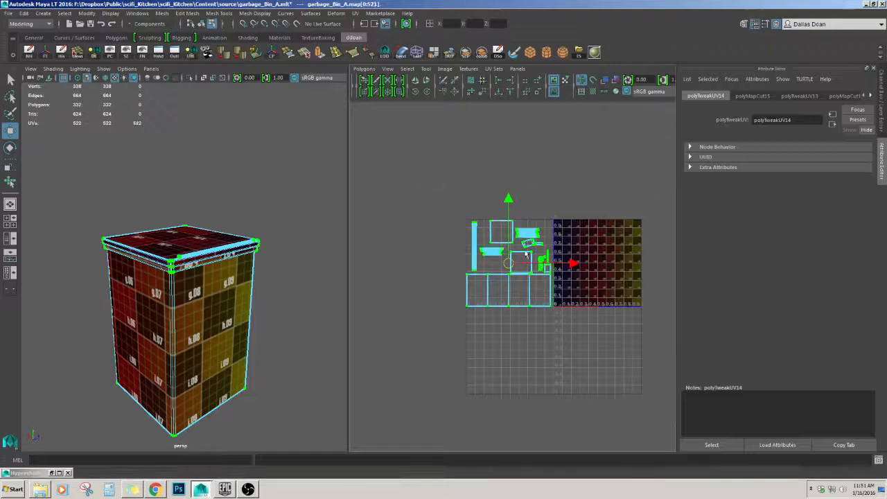
{"action": "right_click_drag", "start_coordinate": [497, 226], "coordinate": [465, 245], "text": "shift"}
{"action": "scroll", "coordinate": [193, 396], "scroll_direction": "down", "scroll_amount": 4}
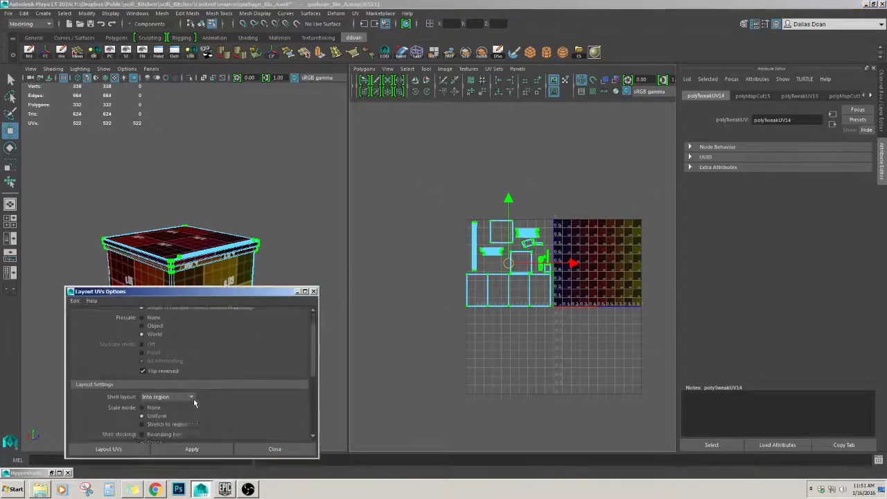
{"action": "left_click", "coordinate": [192, 449]}
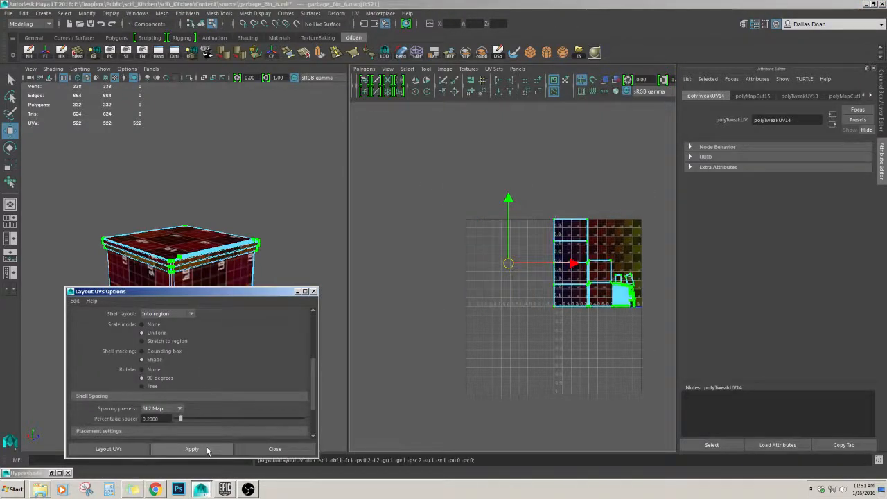
{"action": "left_click", "coordinate": [301, 451]}
Examine the packed shells in the texture square for spacing, orientation and unused space
{"action": "scroll", "coordinate": [554, 356], "scroll_direction": "up", "scroll_amount": 6}
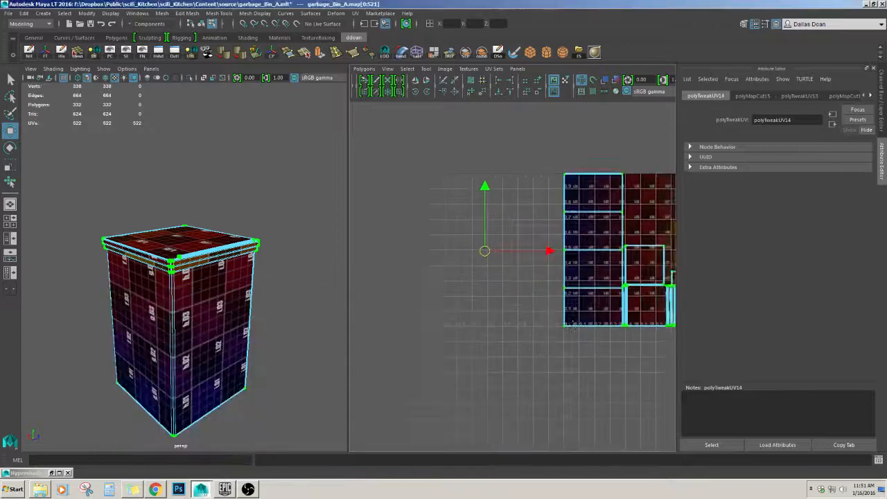
{"action": "left_click_drag", "start_coordinate": [241, 322], "coordinate": [236, 303], "text": "alt"}
{"action": "scroll", "coordinate": [563, 352], "scroll_direction": "up", "scroll_amount": 4}
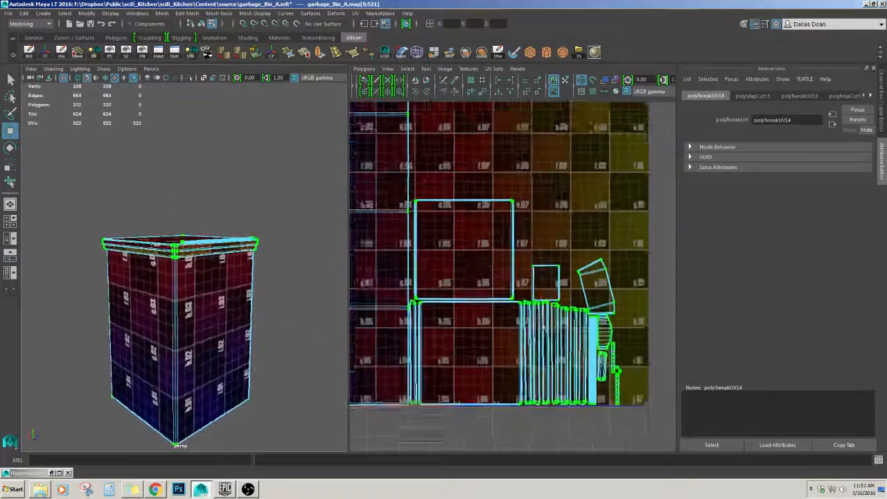
{"action": "middle_click_drag", "start_coordinate": [566, 354], "coordinate": [511, 305], "text": "alt"}
{"action": "scroll", "coordinate": [492, 302], "scroll_direction": "up", "scroll_amount": 5}
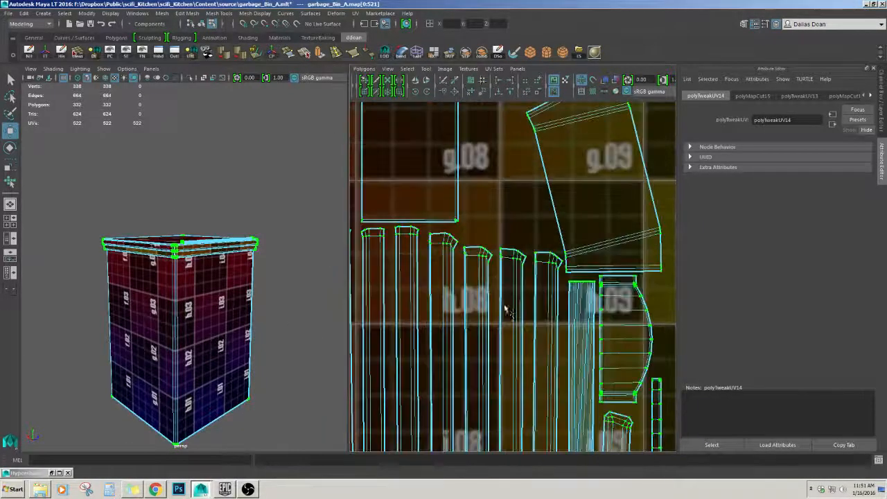
{"action": "middle_click_drag", "start_coordinate": [546, 360], "coordinate": [445, 222], "text": "alt"}
{"action": "scroll", "coordinate": [469, 253], "scroll_direction": "down", "scroll_amount": 3}
{"action": "scroll", "coordinate": [492, 269], "scroll_direction": "up", "scroll_amount": 4}
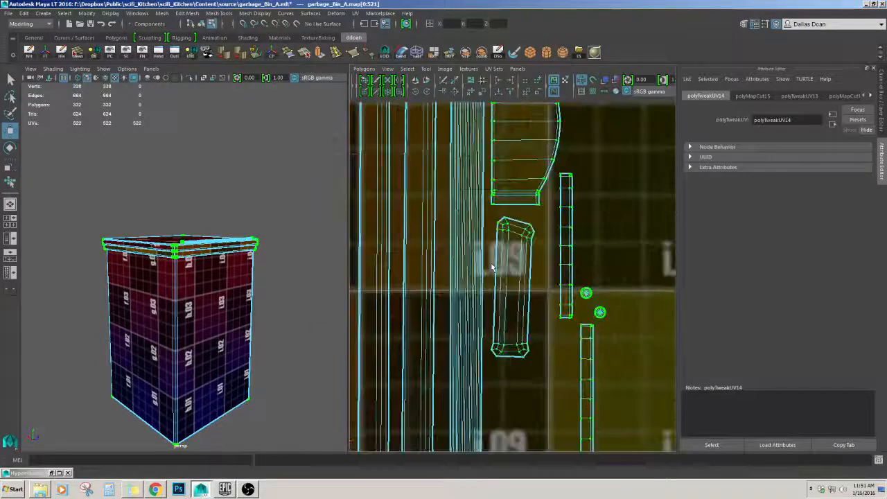
{"action": "scroll", "coordinate": [544, 271], "scroll_direction": "down", "scroll_amount": 7}
{"action": "scroll", "coordinate": [447, 271], "scroll_direction": "up", "scroll_amount": 5}
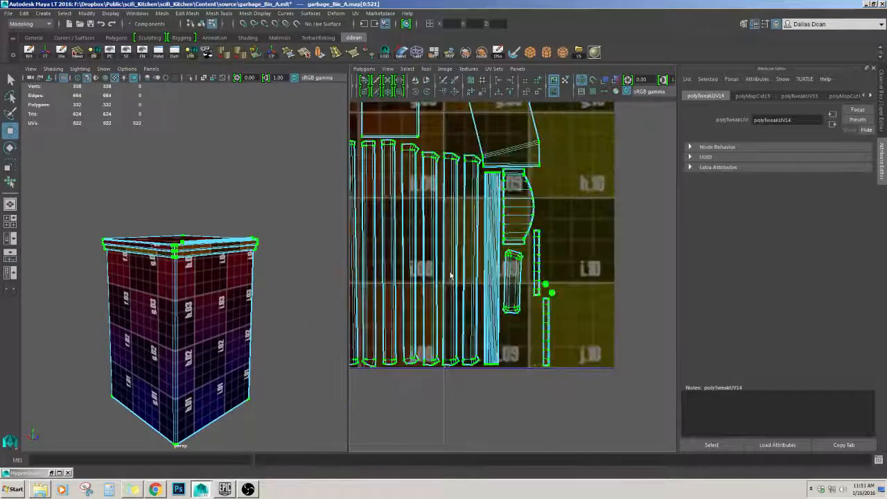
{"action": "scroll", "coordinate": [560, 306], "scroll_direction": "down", "scroll_amount": 3}
{"action": "scroll", "coordinate": [564, 305], "scroll_direction": "down", "scroll_amount": 6}
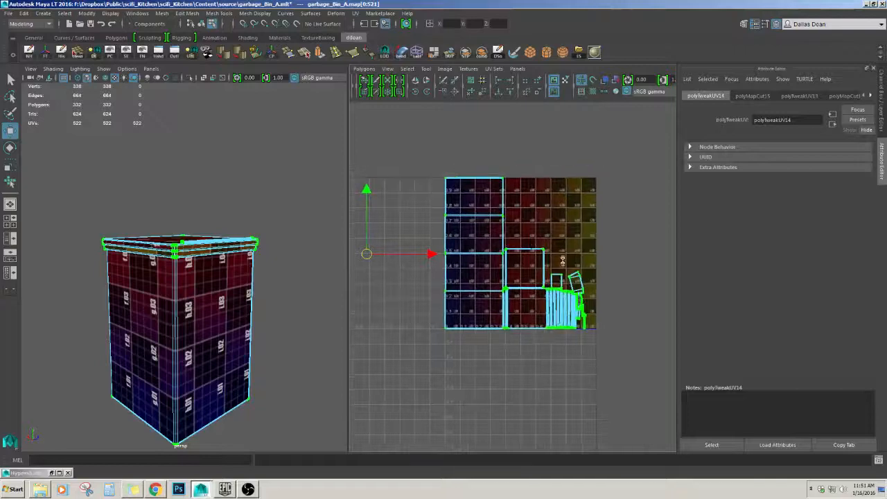
Return to object selection and examine the checker texture on the bin from several sides
{"action": "left_click_drag", "start_coordinate": [303, 258], "coordinate": [241, 305], "text": "alt"}
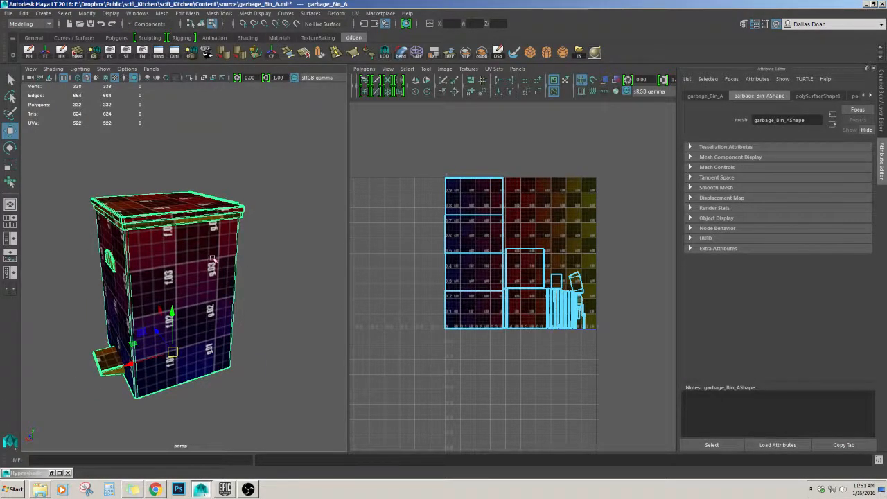
{"action": "scroll", "coordinate": [213, 258], "scroll_direction": "up", "scroll_amount": 5}
{"action": "scroll", "coordinate": [178, 269], "scroll_direction": "down", "scroll_amount": 7}
{"action": "left_click_drag", "start_coordinate": [142, 277], "coordinate": [197, 264], "text": "alt"}
{"action": "scroll", "coordinate": [195, 261], "scroll_direction": "up", "scroll_amount": 3}
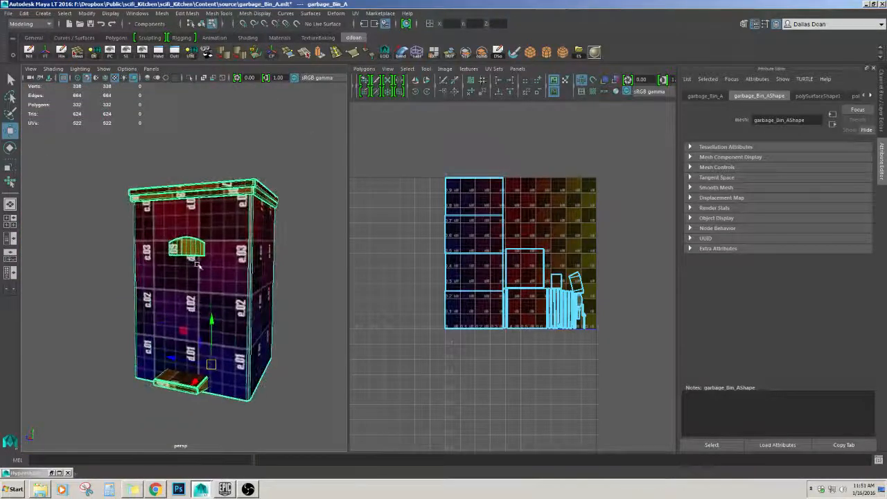